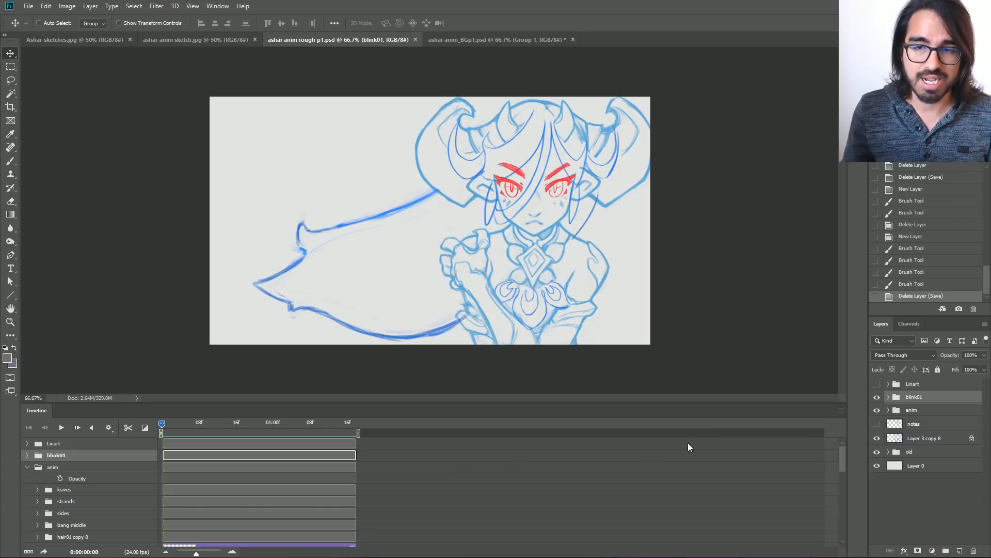
Play the rough animation, hide the Timeline panel, and preview the animation again at 100% zoom.
key(space)
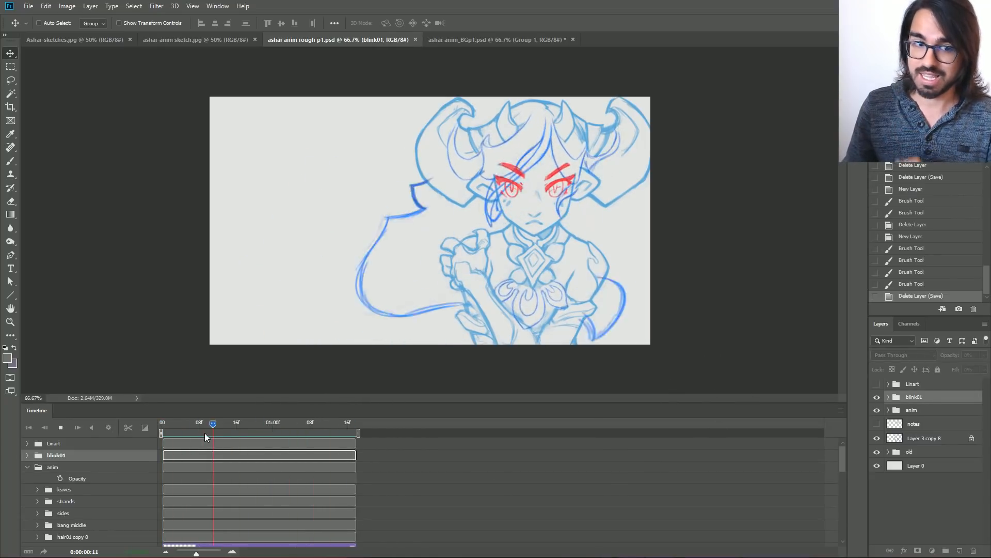
key(space)
click(840, 411)
click(893, 391)
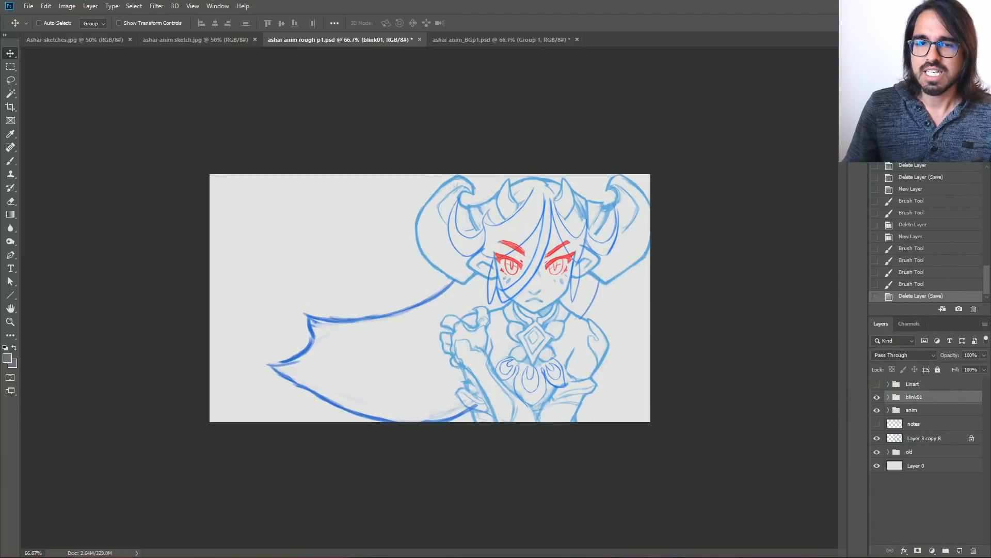
key(ctrl+1)
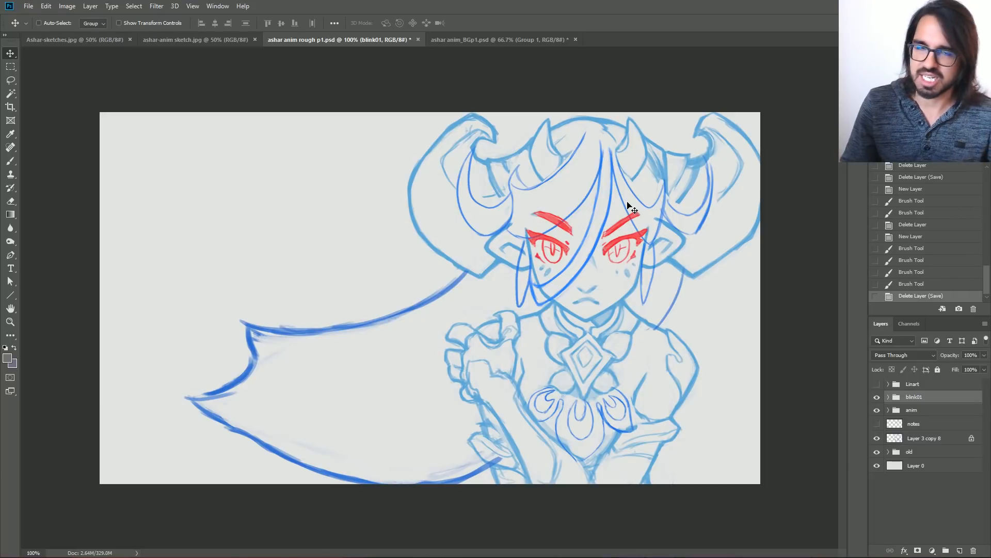
key(space)
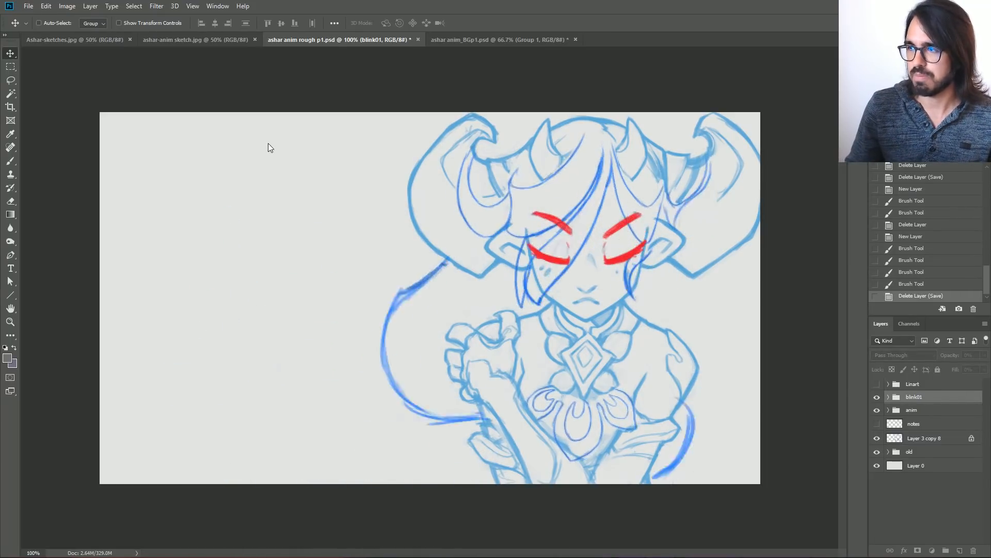
key(space)
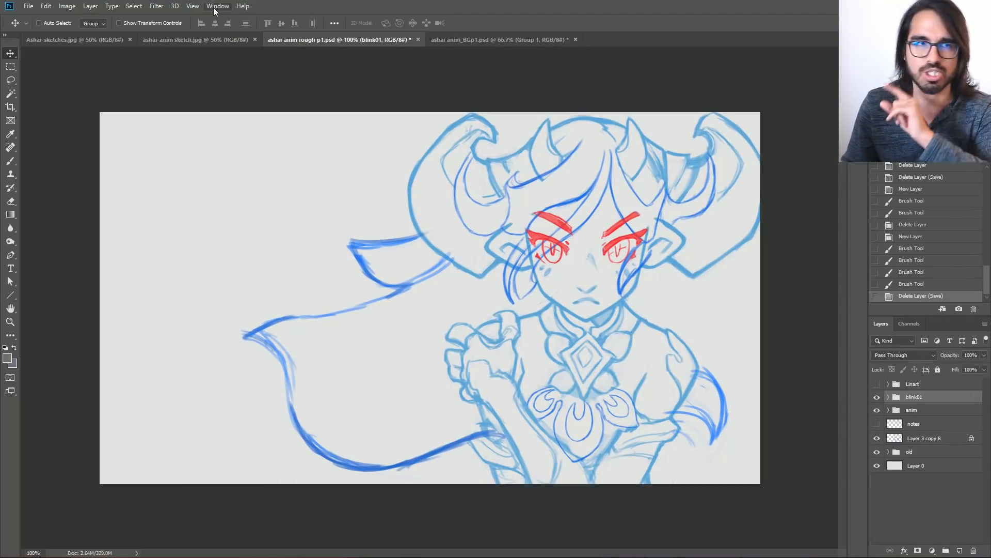
Show the Timeline panel again and scrub the playhead back a few frames.
click(214, 8)
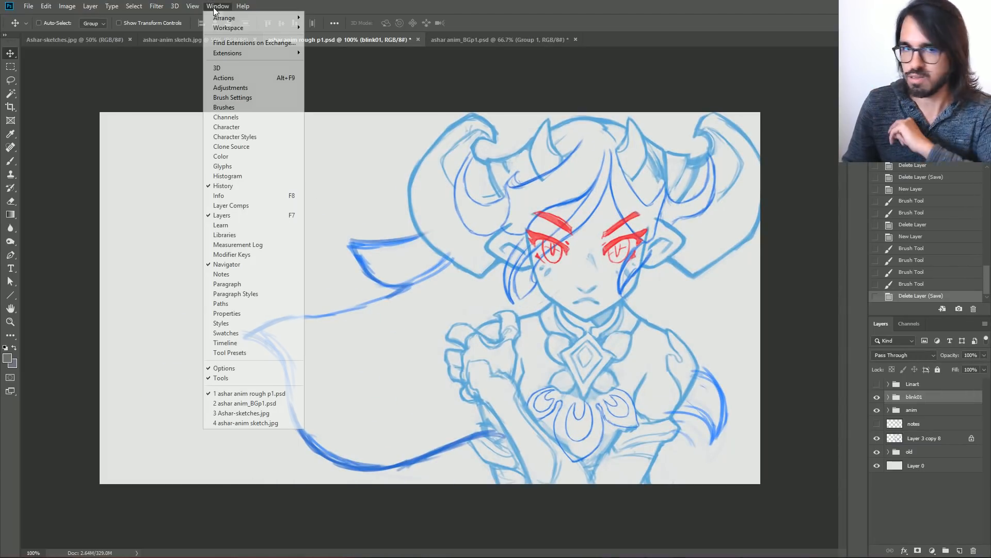
click(226, 344)
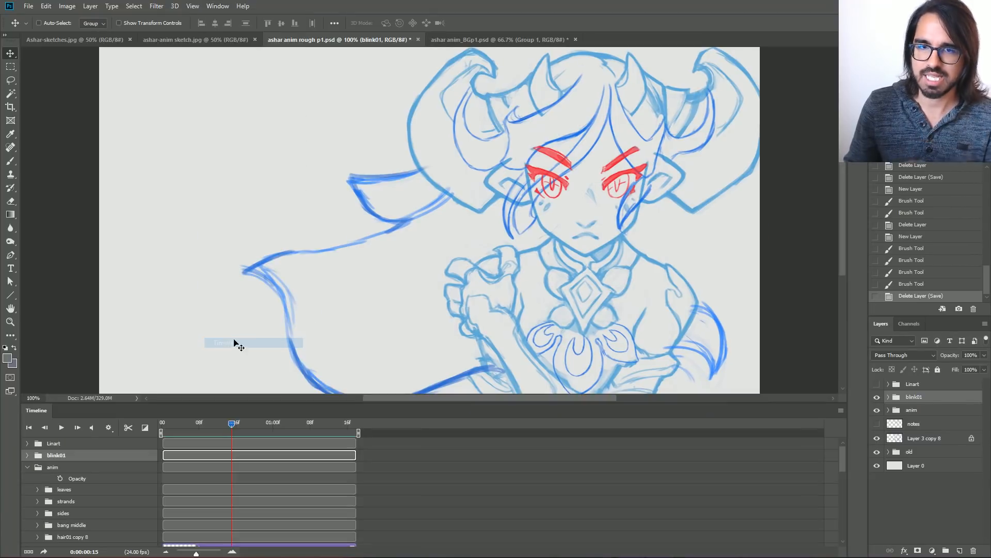
drag(229, 423, 222, 424)
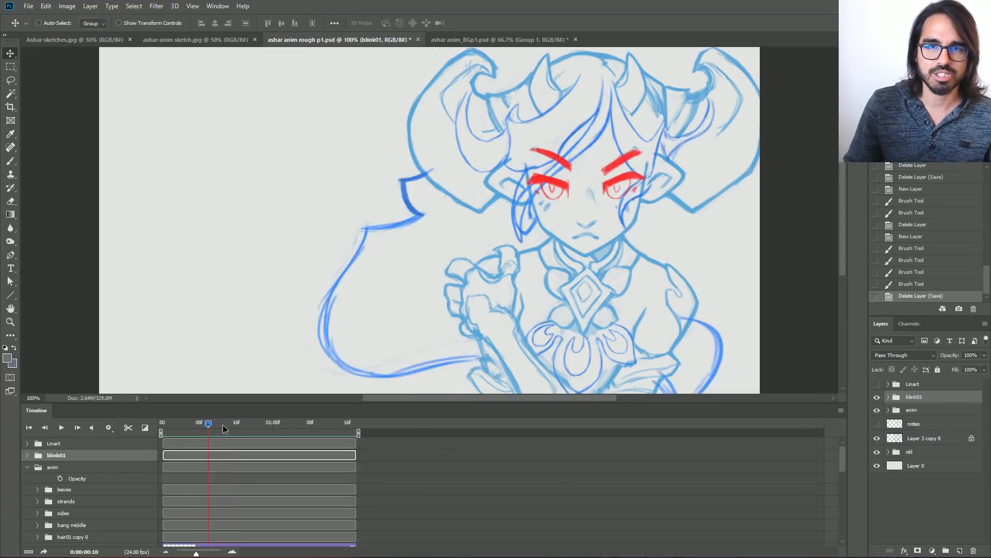
Adjust the timeline scale so that the animation's frames are spread wider and marked every four frames.
click(166, 553)
click(166, 553)
click(167, 552)
click(166, 553)
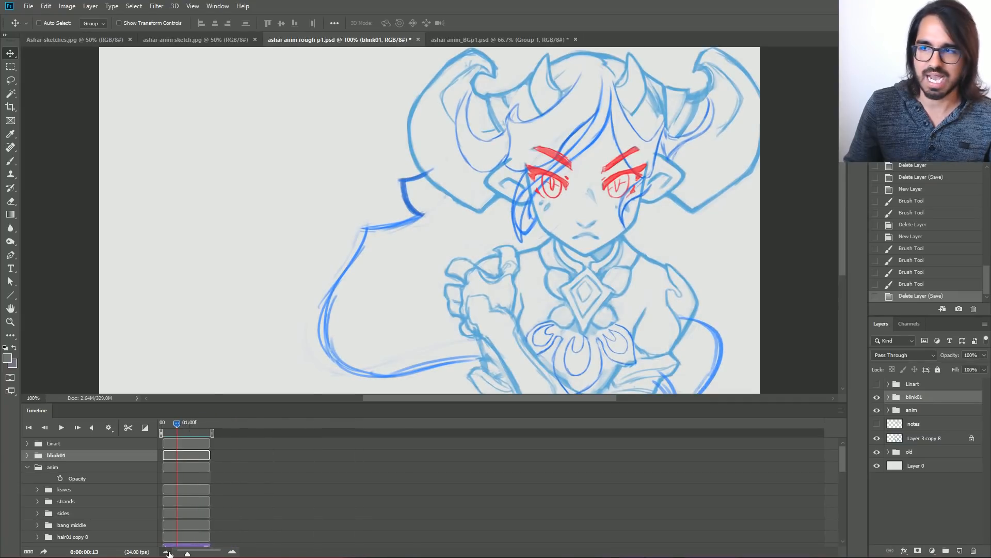
click(166, 552)
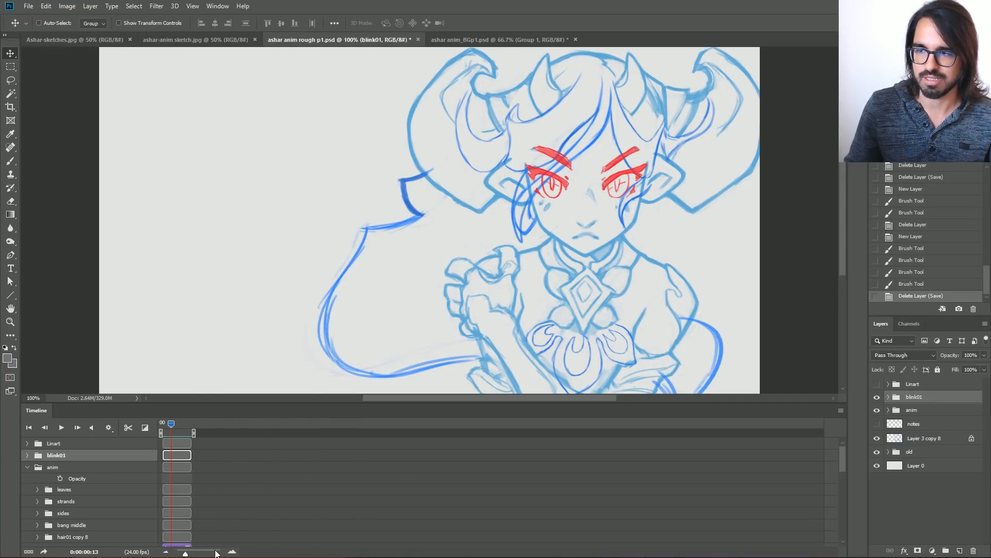
click(232, 552)
click(232, 552)
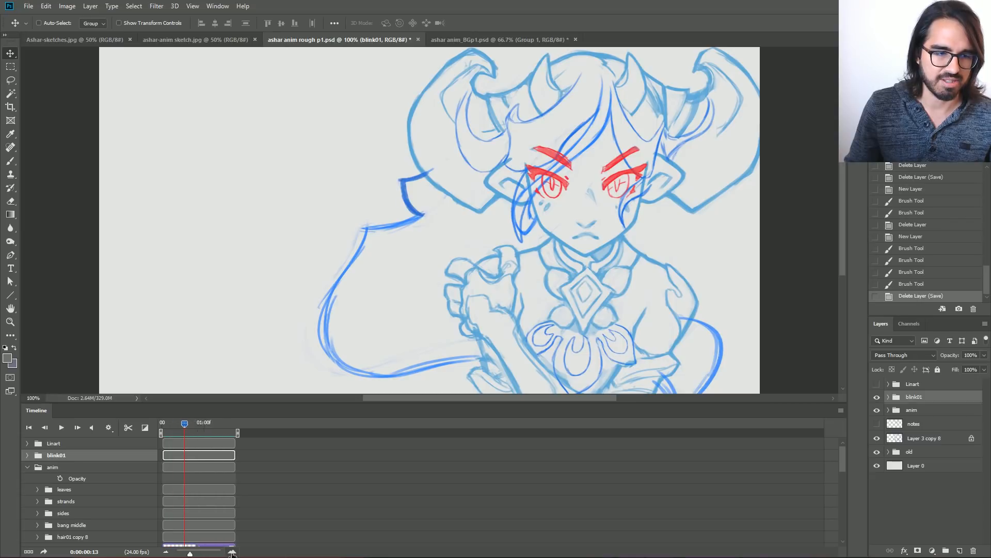
click(232, 552)
click(233, 552)
click(232, 552)
click(233, 552)
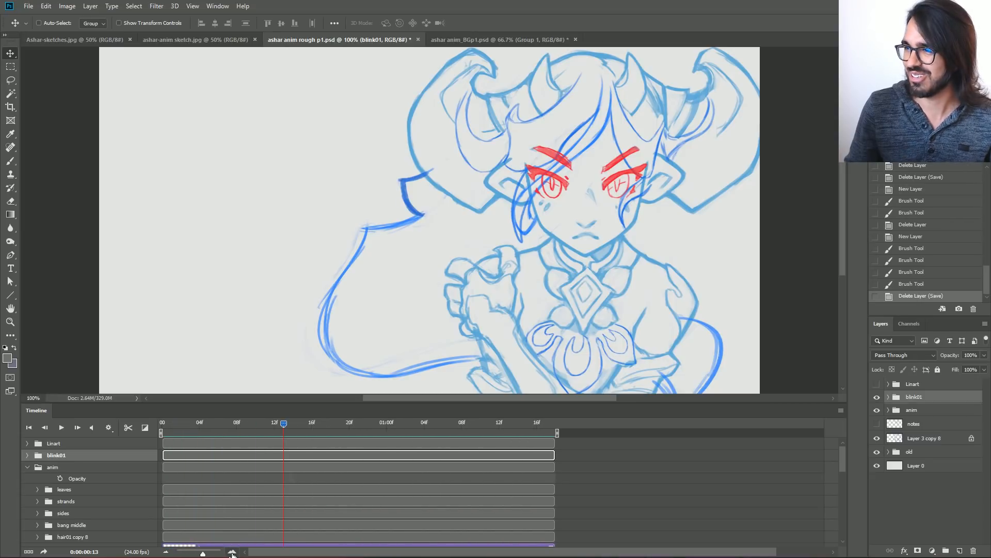
click(232, 552)
drag(205, 553, 203, 554)
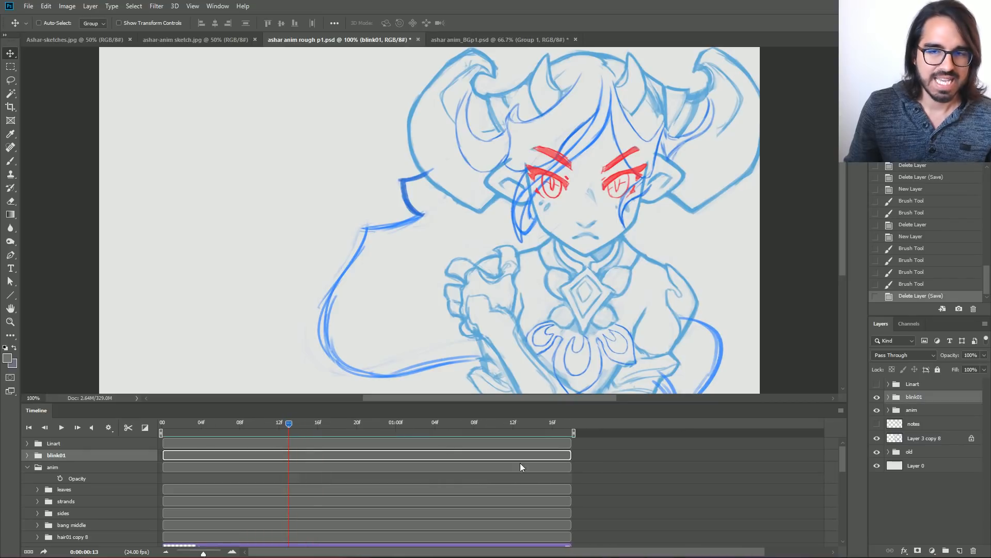
Look through the lower layer tracks in the timeline and play a short stretch of the animation.
scroll(670, 488, down, 5)
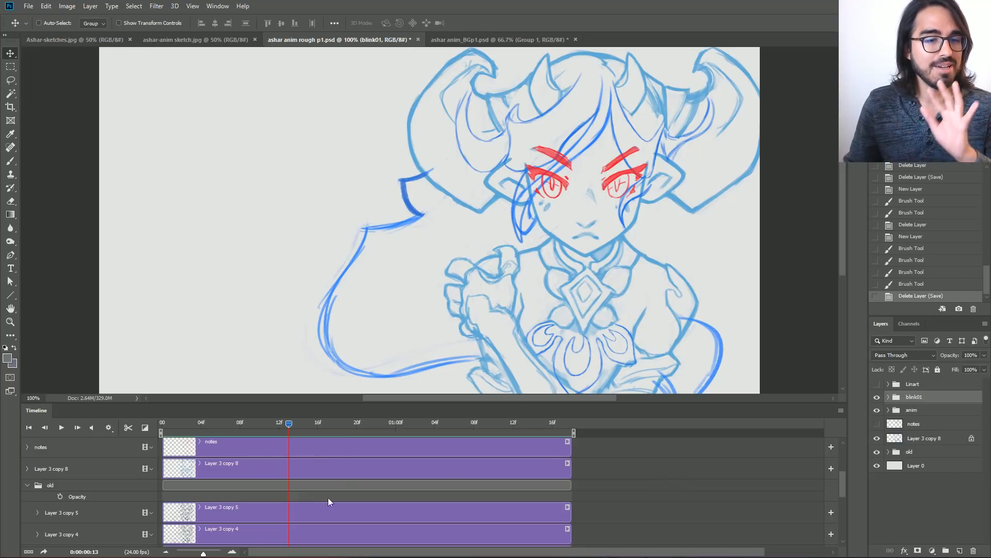
drag(292, 422, 198, 430)
key(space)
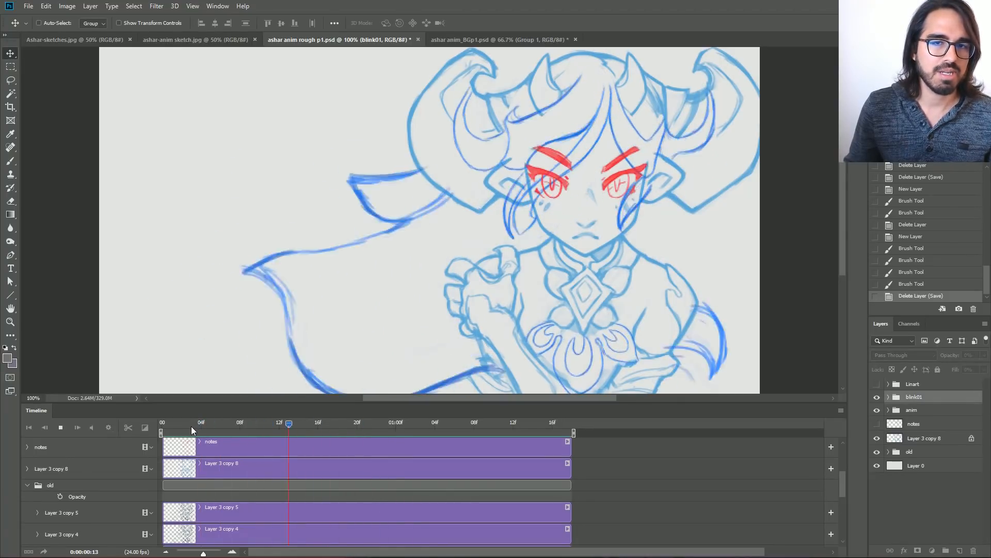
key(space)
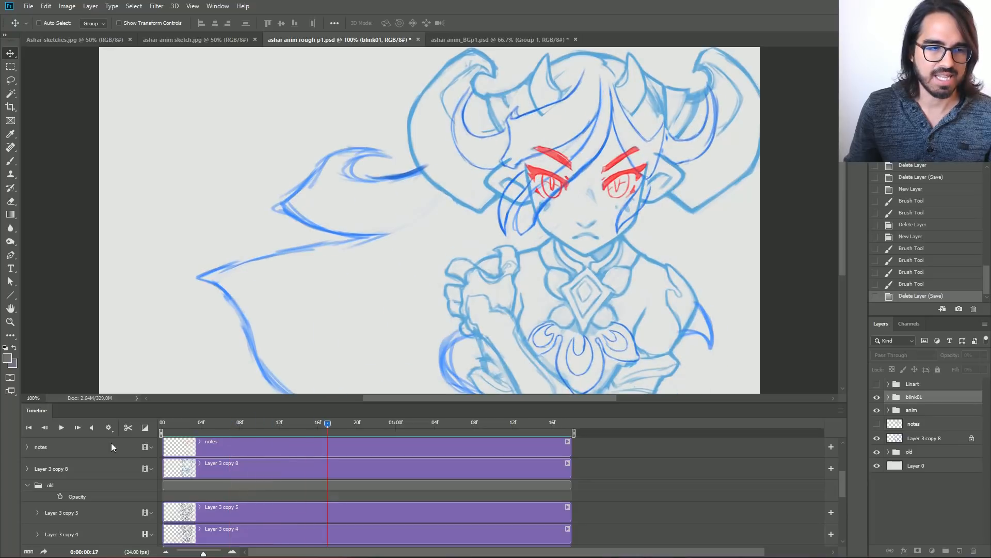
Review the playback resolution options, keep 50%, and play the animation with Loop Playback enabled.
click(108, 427)
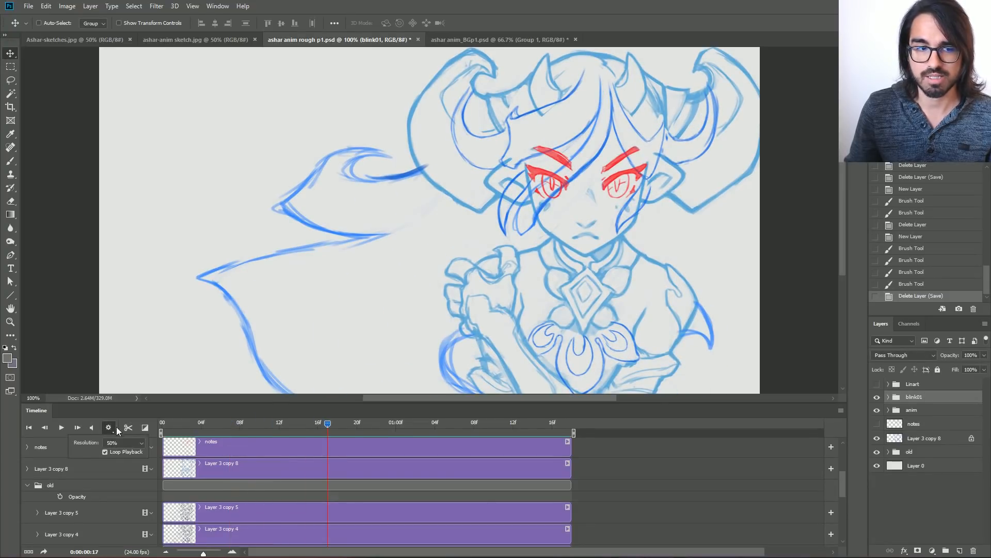
click(127, 443)
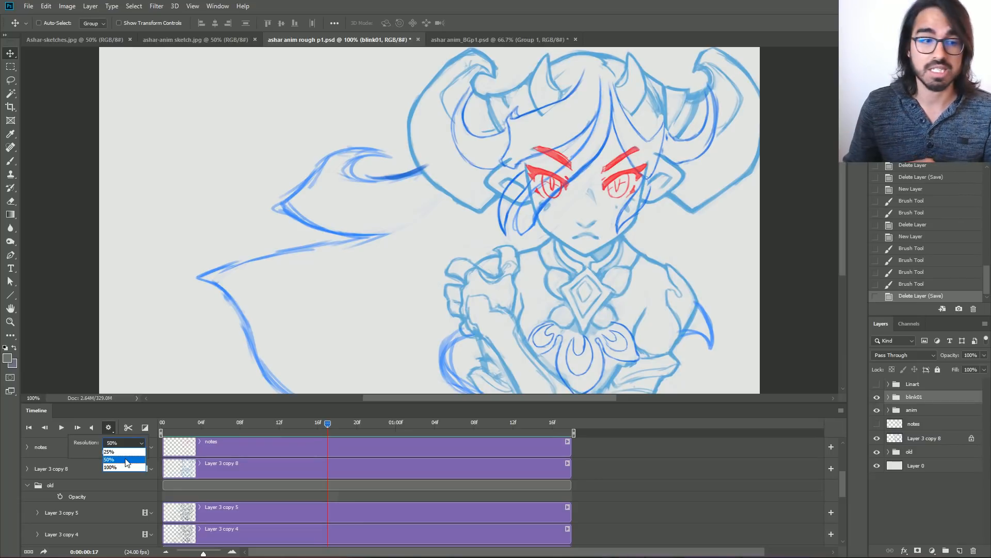
key(space)
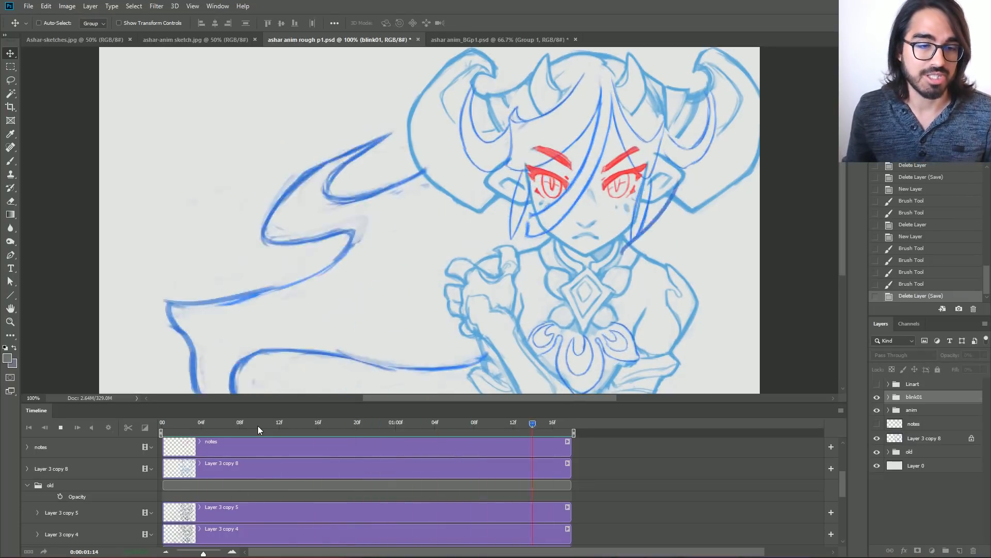
key(space)
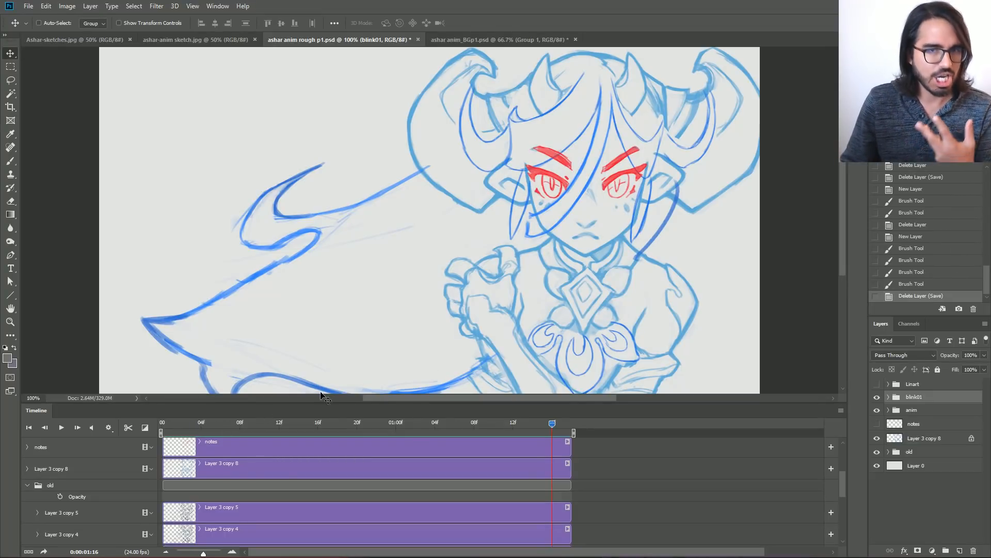
key(ctrl+minus)
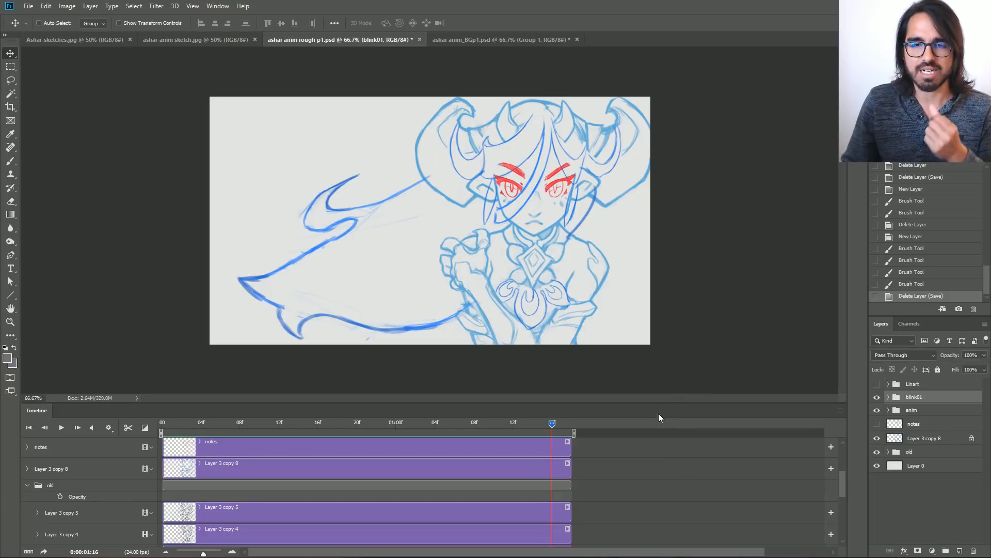
Examine the character design in Ashar-sketches.jpg at 100% zoom, with the Timeline panel reduced in height.
drag(656, 403, 661, 382)
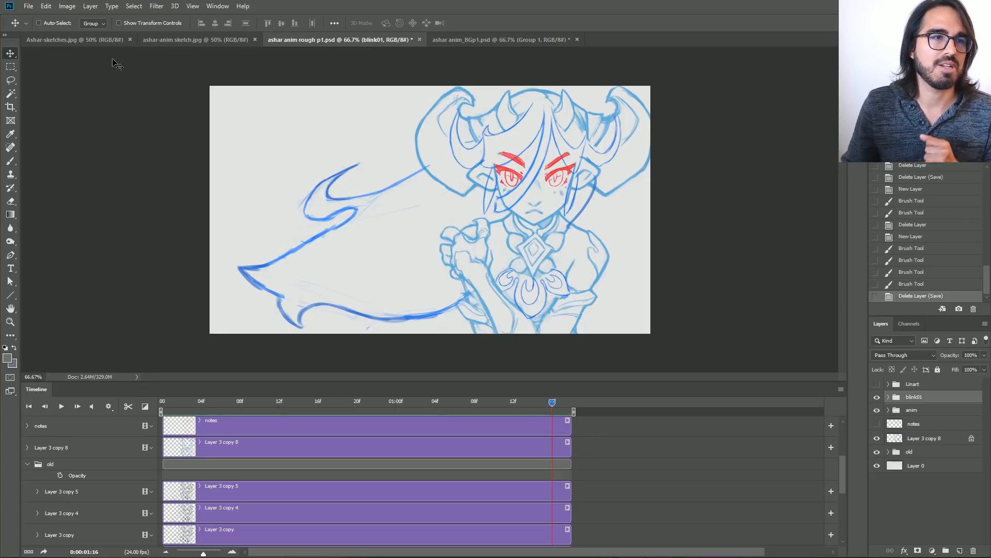
click(82, 42)
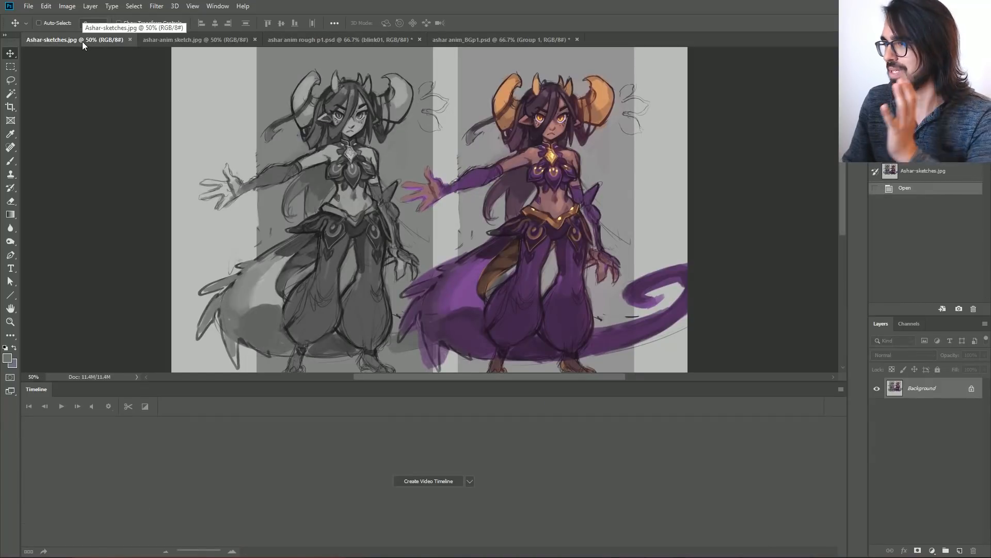
drag(669, 381, 672, 447)
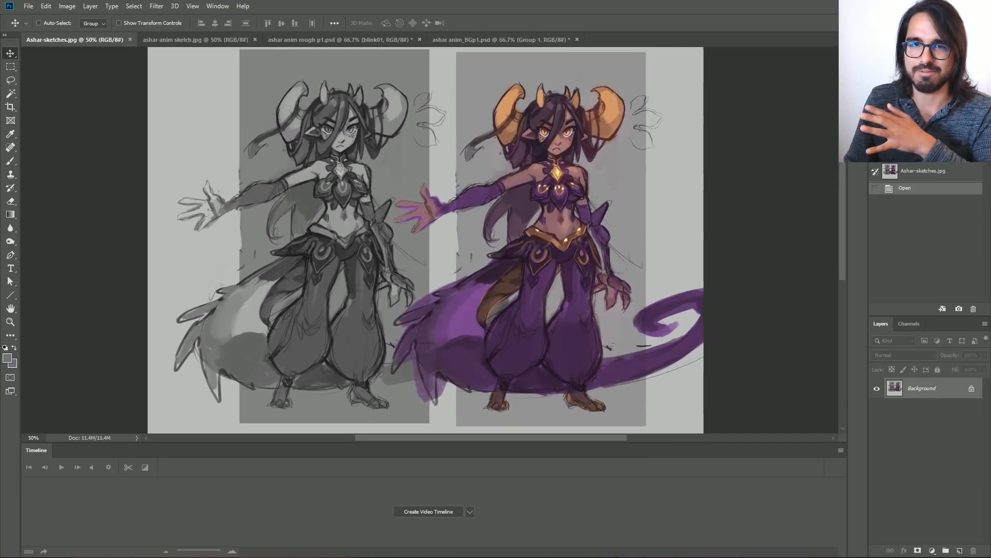
key(ctrl+plus)
drag(429, 240, 414, 255)
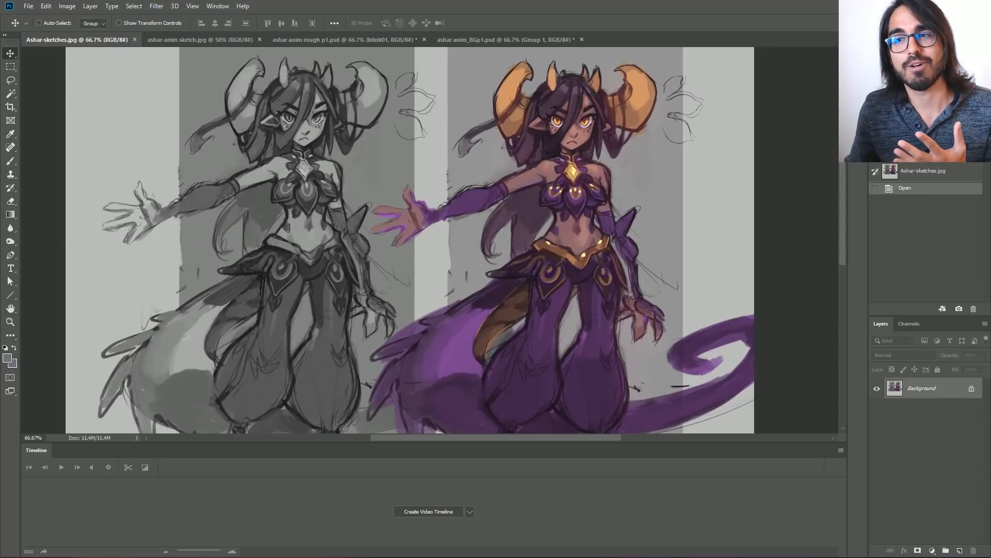
key(ctrl+plus)
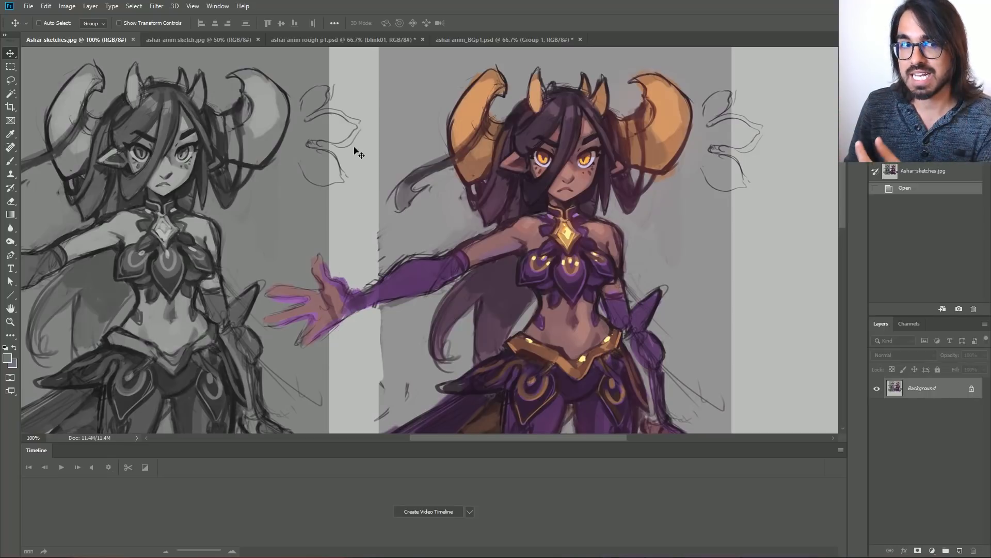
Examine the character's pose and hair in ashar-anim sketch.jpg at 100% zoom.
click(183, 41)
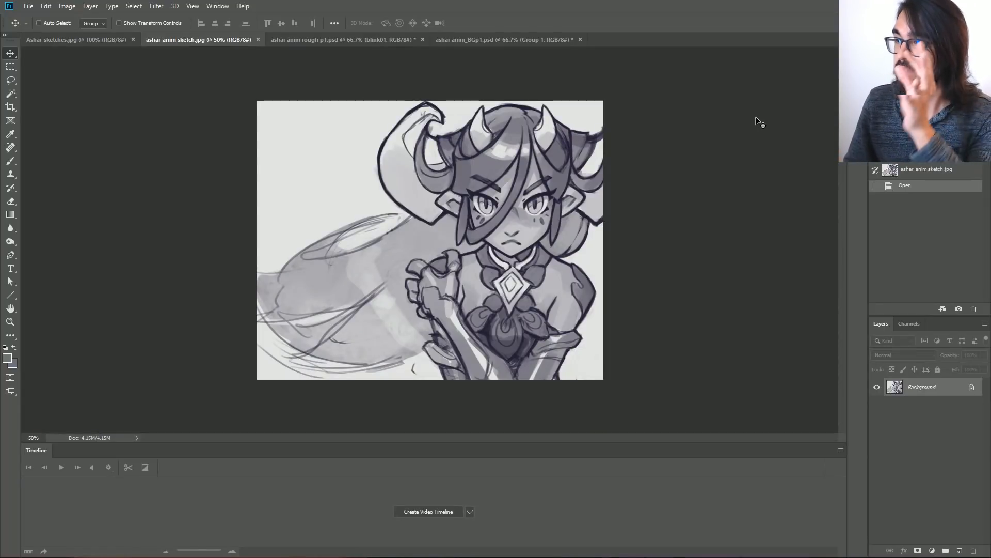
key(ctrl+plus)
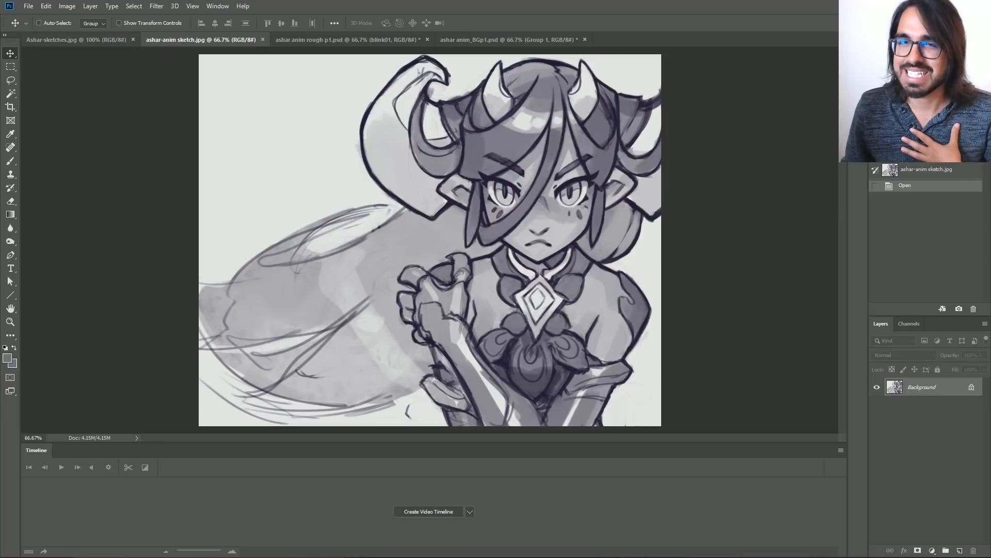
key(ctrl+plus)
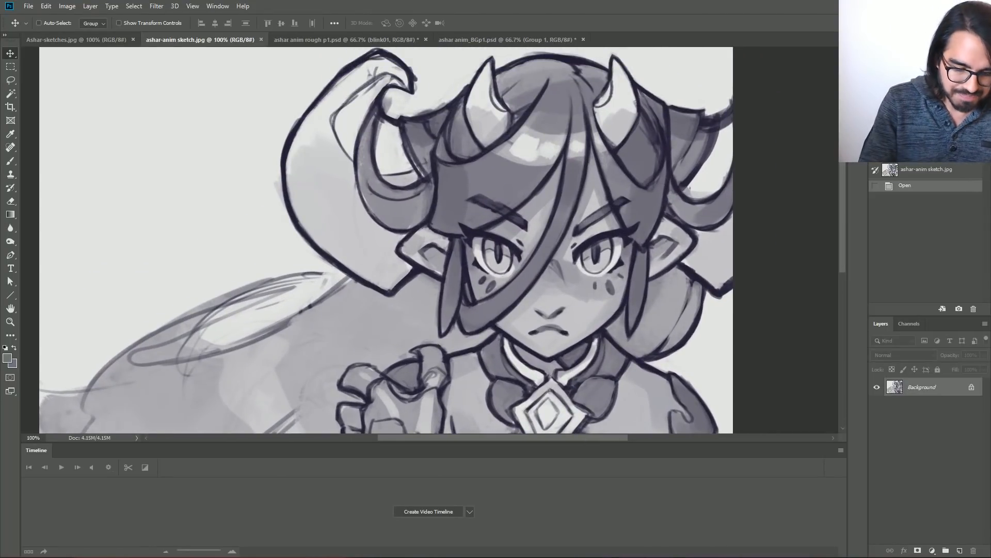
Add a new layer above the sketch and set up the Brush tool with a bright pink foreground colour.
key(ctrl+shift+n)
key(Return)
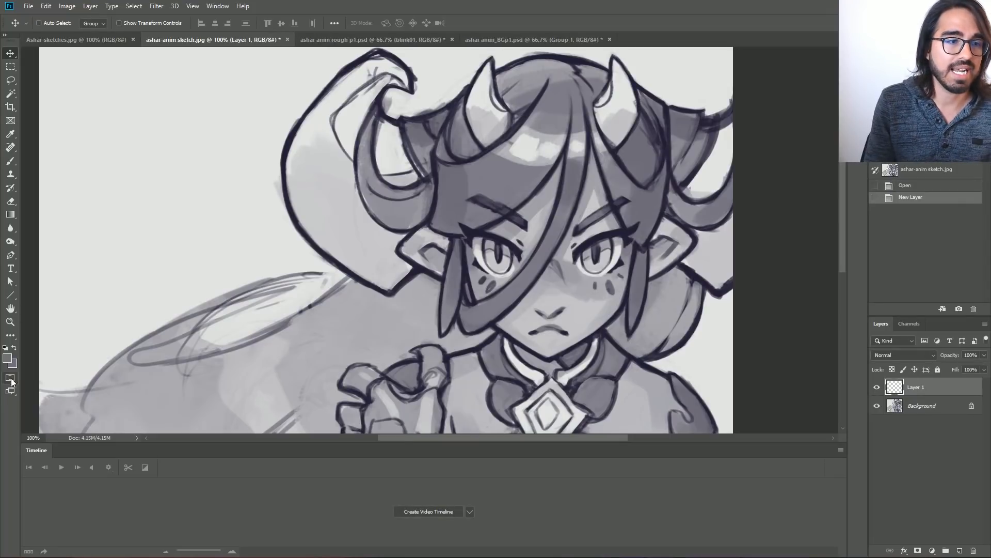
click(8, 359)
click(697, 281)
click(802, 265)
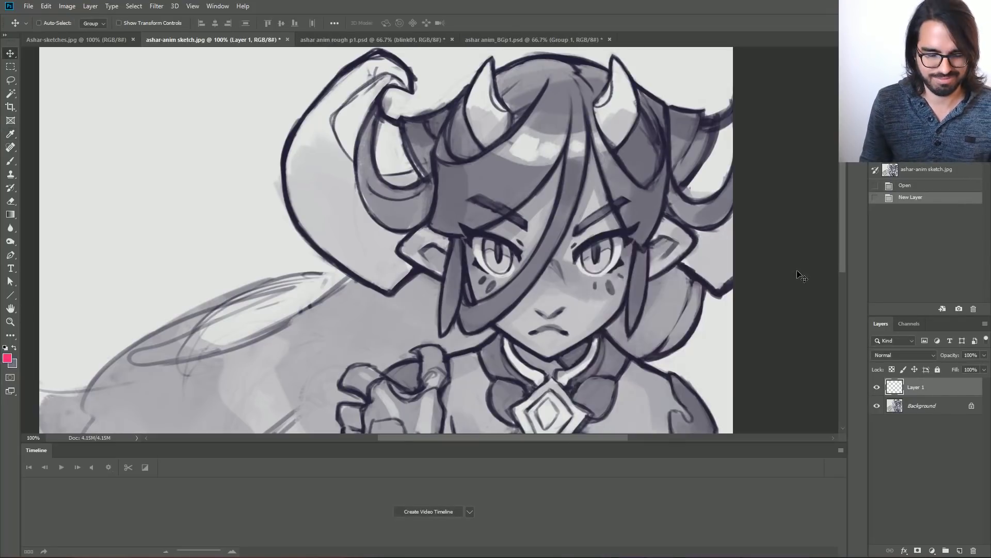
key(b)
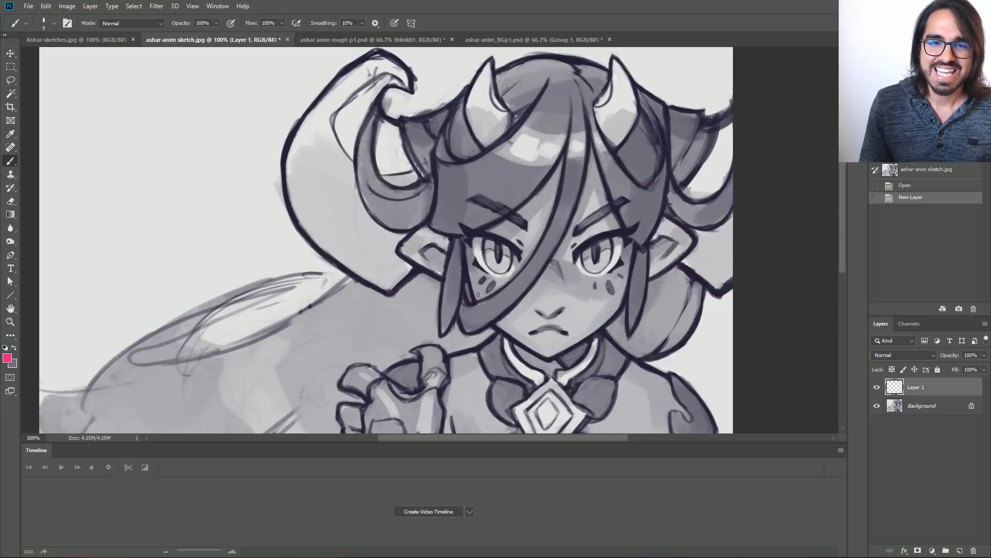
Trace the bangs across the forehead with pink brush strokes, and clear all the strokes from the layer.
drag(489, 305, 555, 206)
key(ctrl+z)
key(ctrl+z)
key(ctrl+z)
mouse_move(589, 104)
mouse_down()
mouse_move(583, 225)
mouse_move(542, 279)
mouse_move(452, 343)
mouse_move(449, 310)
mouse_move(488, 219)
mouse_up()
drag(550, 132, 461, 228)
mouse_move(557, 85)
mouse_down()
mouse_move(496, 185)
mouse_move(445, 166)
mouse_move(471, 155)
mouse_up()
drag(532, 76, 562, 128)
drag(563, 78, 601, 159)
drag(594, 103, 649, 187)
drag(609, 131, 664, 151)
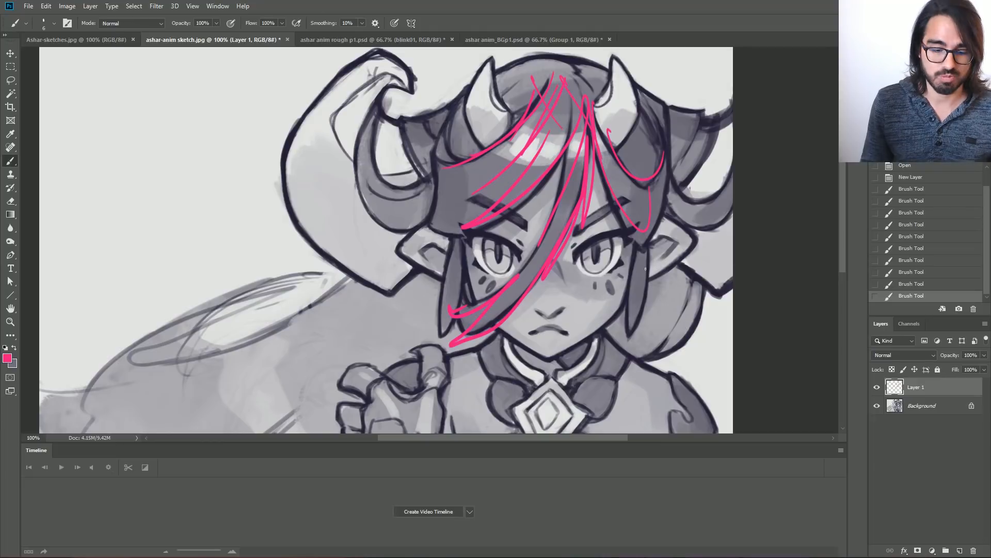
key(ctrl+a)
key(Delete)
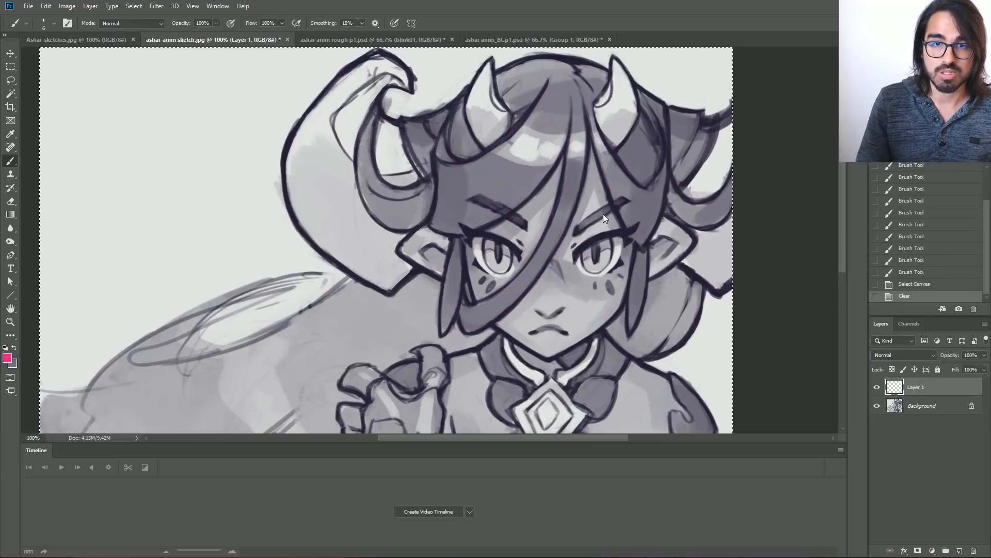
Outline the long central bang and the side lock beside the pointed ear in pink on the new layer.
mouse_move(569, 121)
mouse_down()
mouse_move(504, 287)
mouse_move(465, 304)
mouse_move(479, 306)
mouse_move(461, 299)
mouse_move(448, 336)
mouse_up()
key(ctrl+z)
key(ctrl+z)
drag(555, 230, 457, 312)
drag(465, 258, 456, 235)
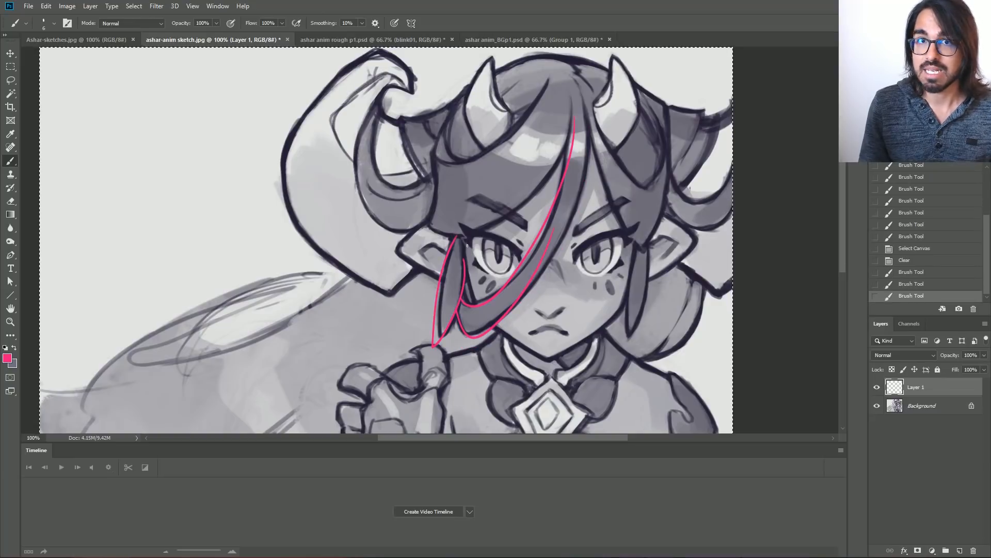
Trace the upper edge of the long bang, the jawline and both neck-to-shoulder lines in pink on the new layer.
drag(567, 151, 446, 229)
drag(465, 309, 449, 185)
mouse_move(584, 185)
mouse_down()
mouse_move(592, 190)
mouse_move(540, 238)
mouse_move(488, 209)
mouse_up()
drag(456, 133, 466, 180)
drag(605, 221, 661, 255)
drag(478, 219, 434, 241)
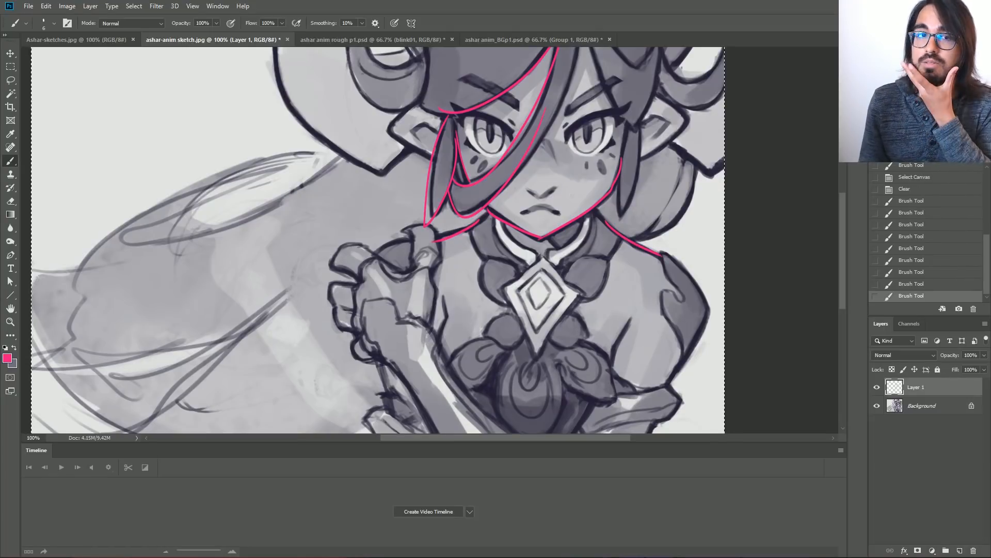
In ashar anim rough p1.psd, hide the anim group, play the timeline without it, and show the group again.
click(119, 40)
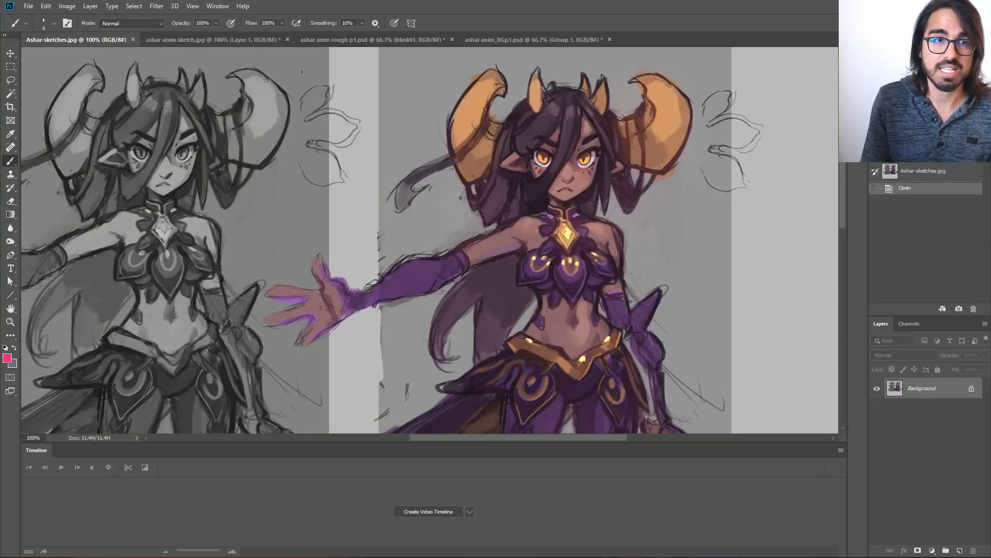
click(357, 40)
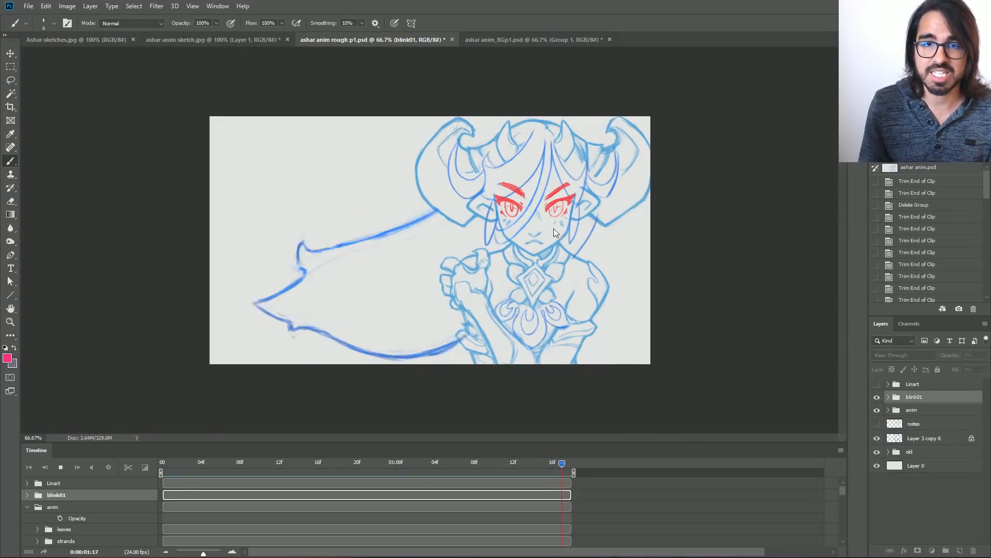
key(ctrl+1)
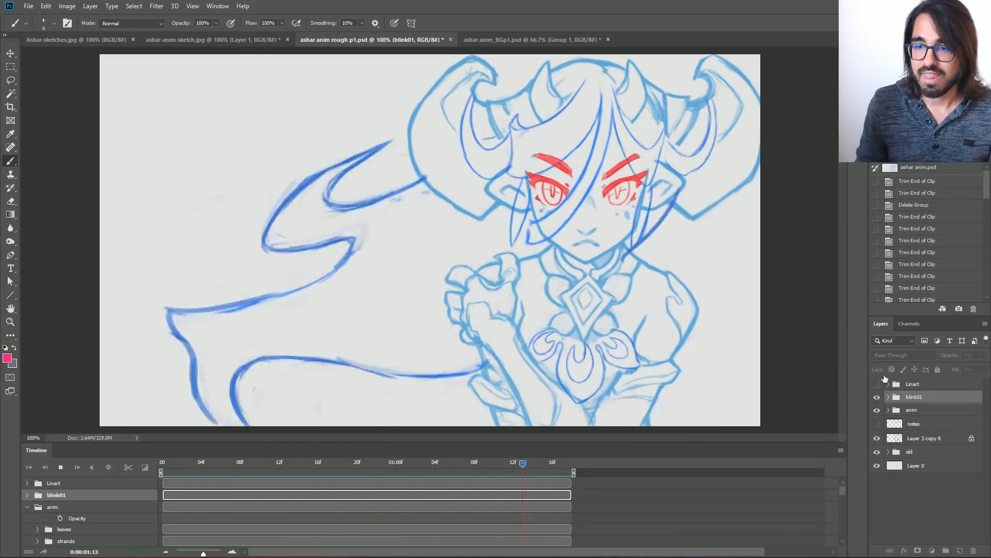
key(space)
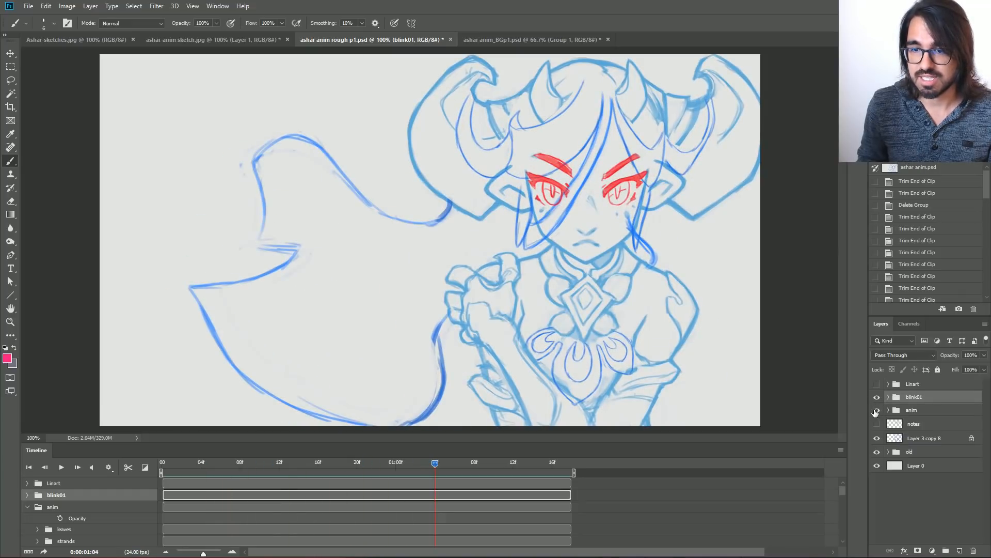
click(876, 411)
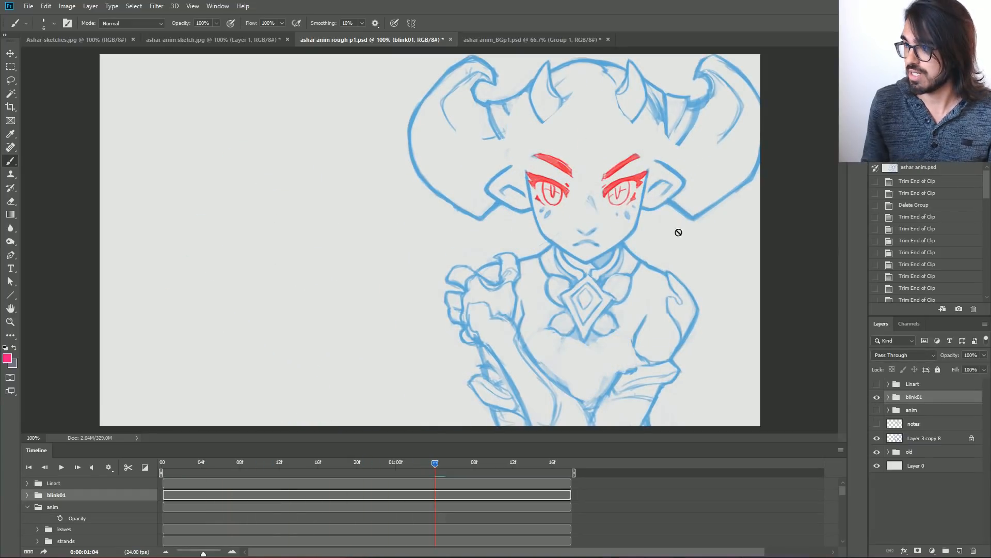
key(space)
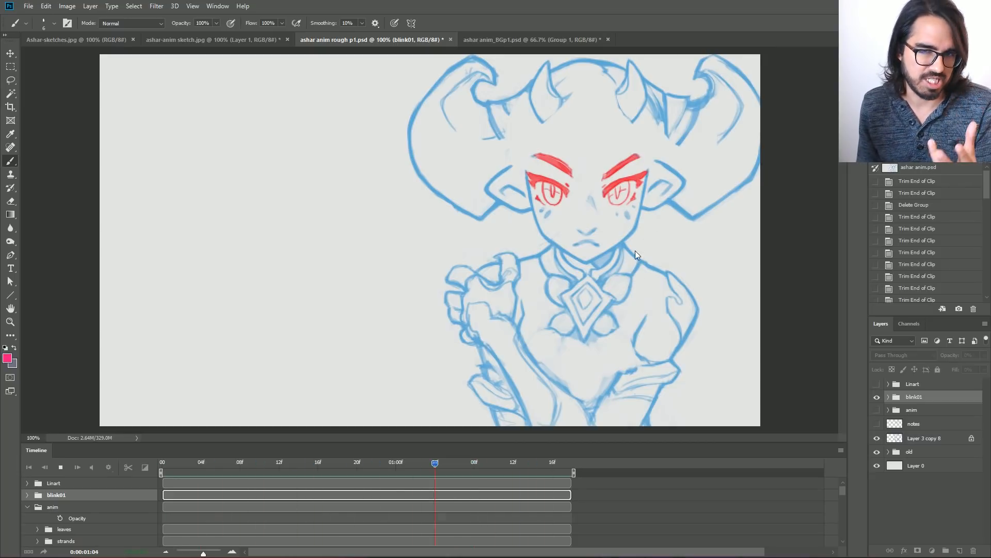
key(space)
click(877, 410)
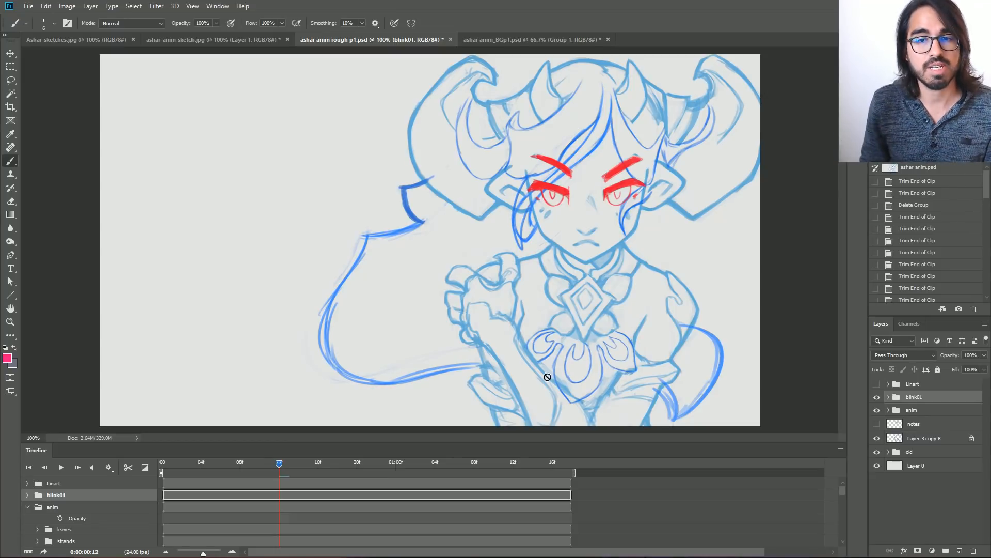
In ashar-anim sketch.jpg, outline the central chest petal and the adjacent side petal in pink on Layer 1.
click(226, 39)
mouse_move(585, 342)
mouse_down()
mouse_move(574, 310)
mouse_move(583, 369)
mouse_up()
mouse_move(550, 331)
mouse_down()
mouse_move(534, 408)
mouse_move(498, 336)
mouse_up()
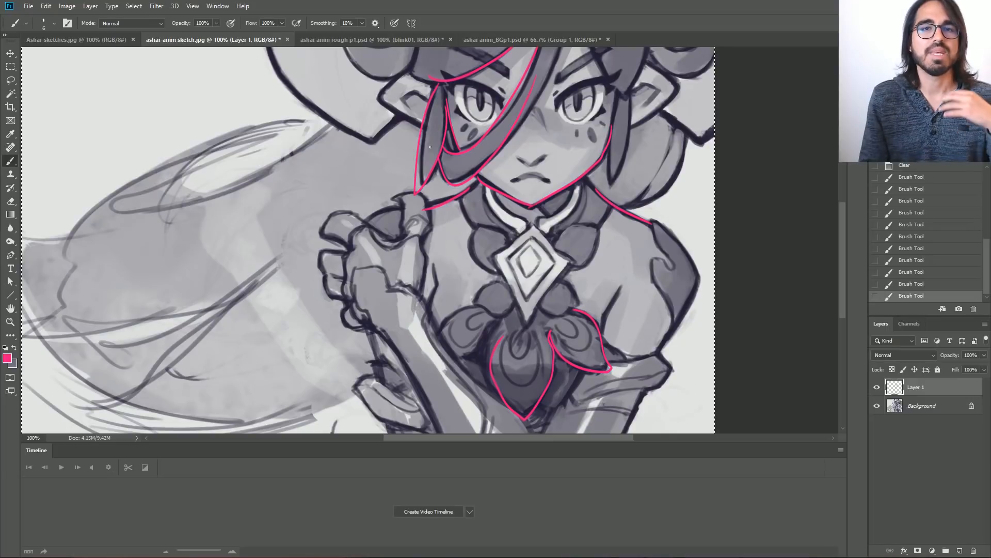
drag(521, 248, 537, 336)
key(ctrl+minus)
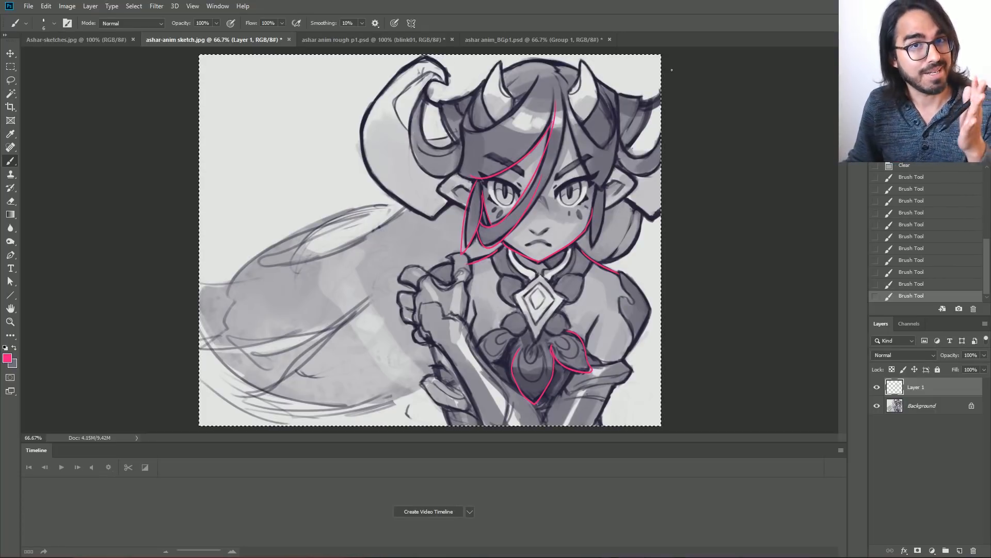
Play back the rough line animation in ashar anim rough p1.psd.
click(333, 39)
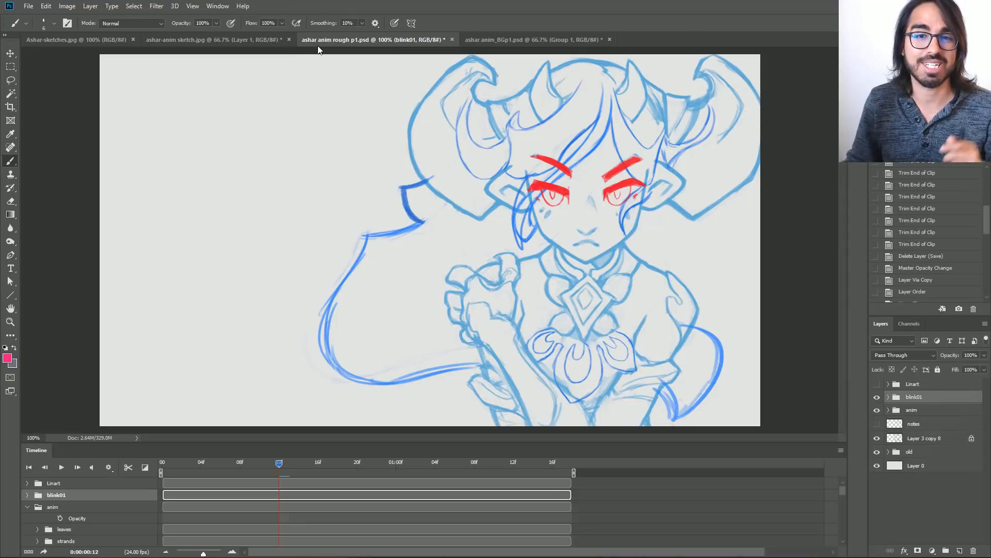
key(space)
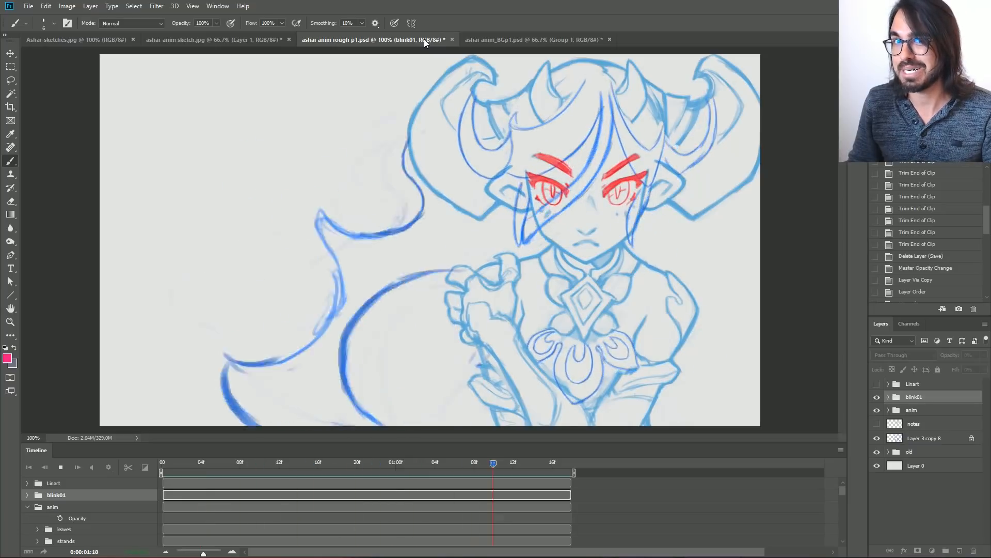
key(space)
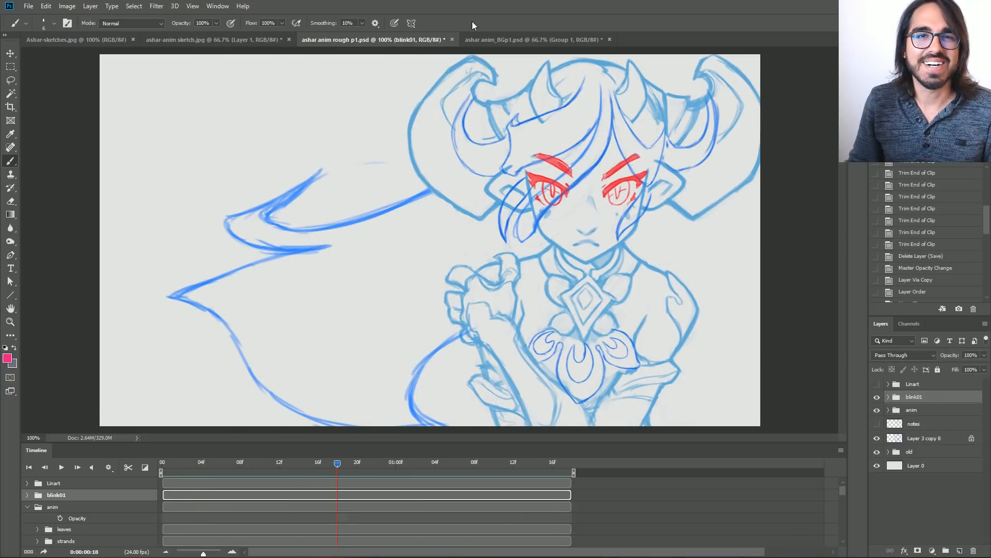
Play back the coloured animation in ashar anim_BGp1.psd at 100% and 66.7% zoom.
click(510, 38)
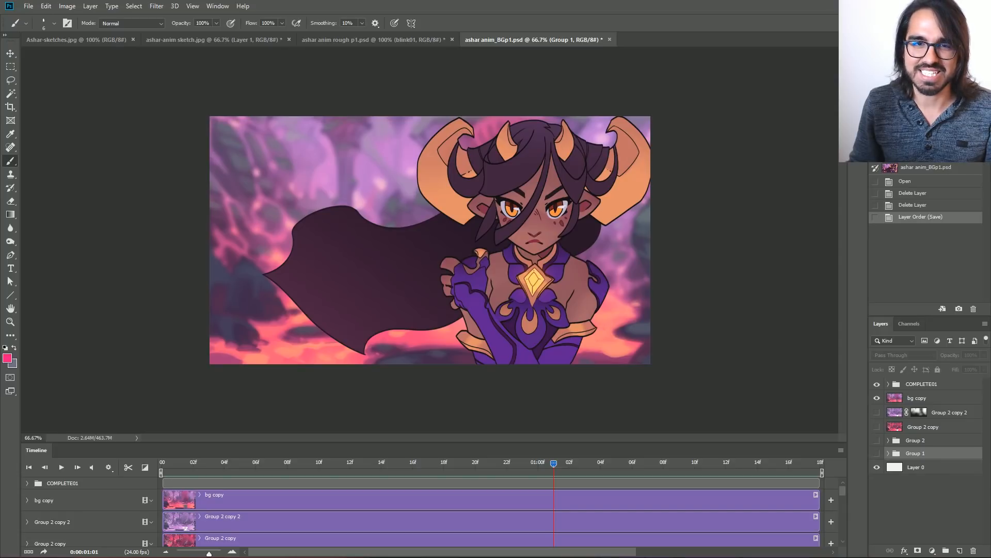
key(ctrl+1)
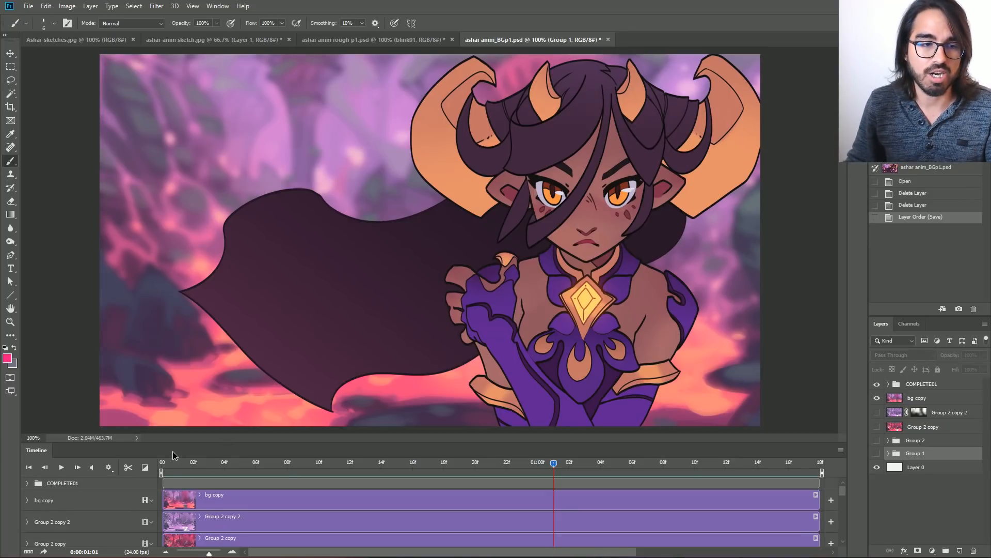
key(space)
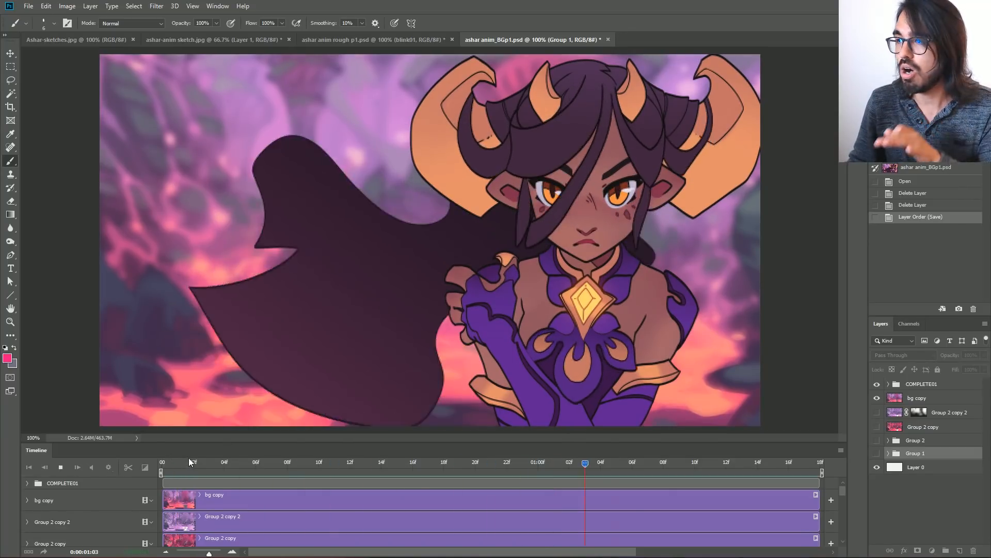
key(ctrl+minus)
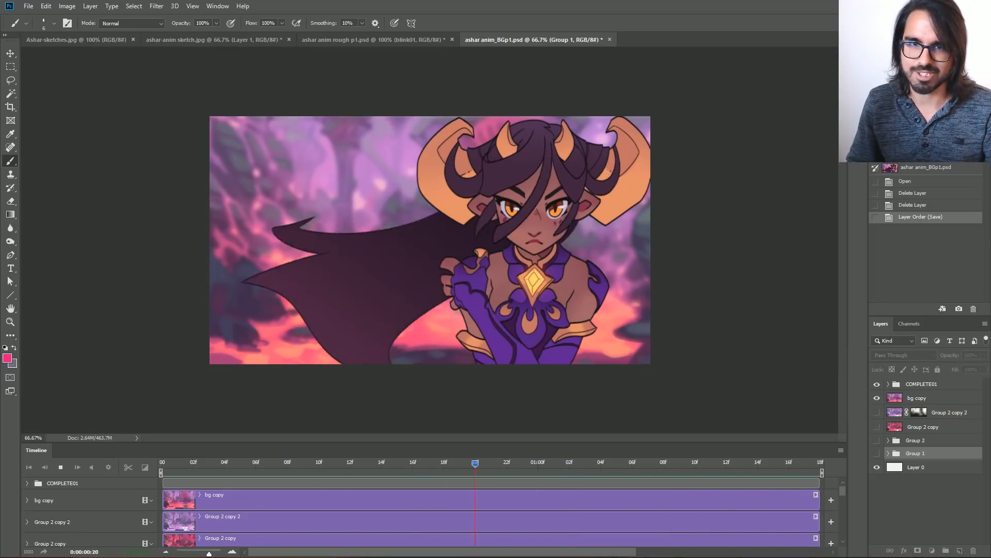
key(space)
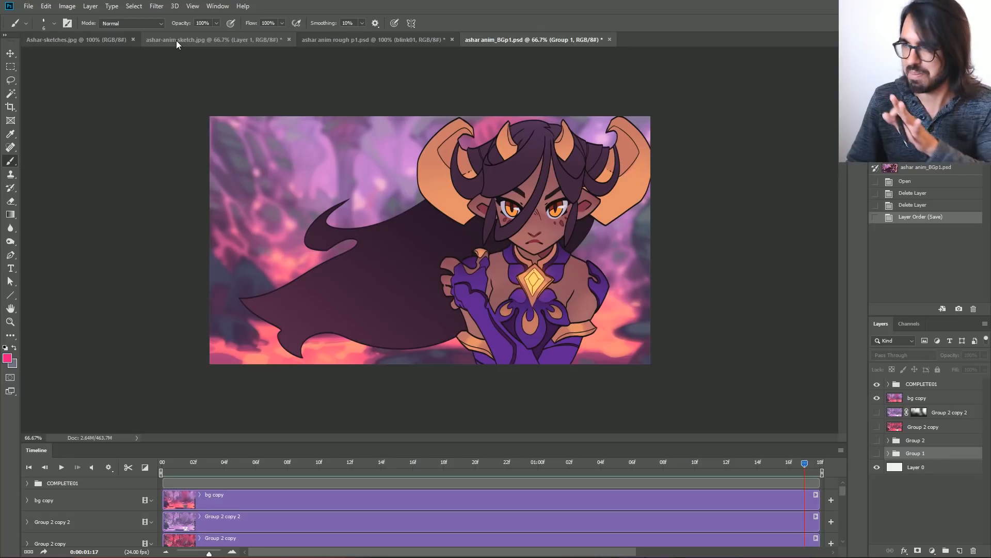
Review the character designs in Ashar-sketches.jpg and the marked-up pose in ashar-anim sketch.jpg.
click(176, 41)
click(50, 39)
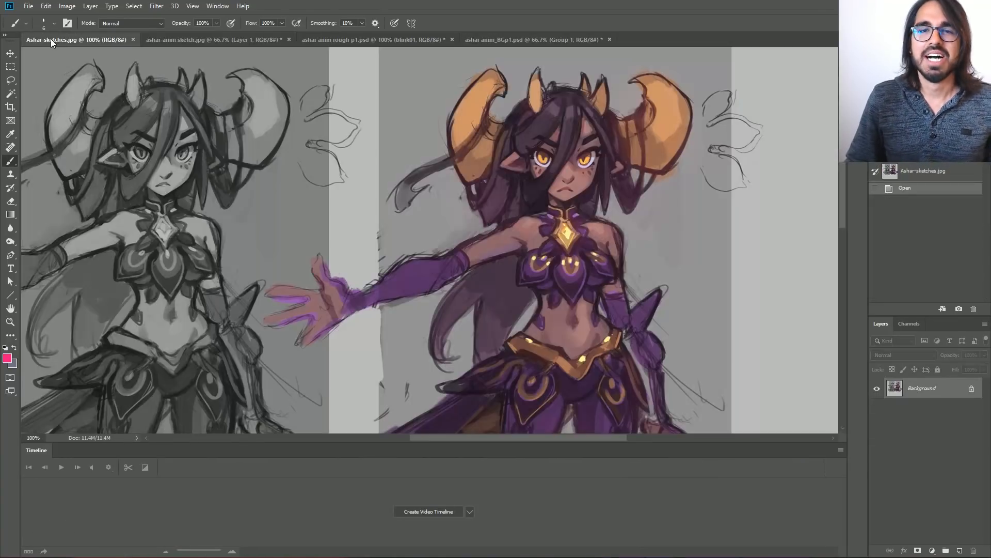
click(178, 41)
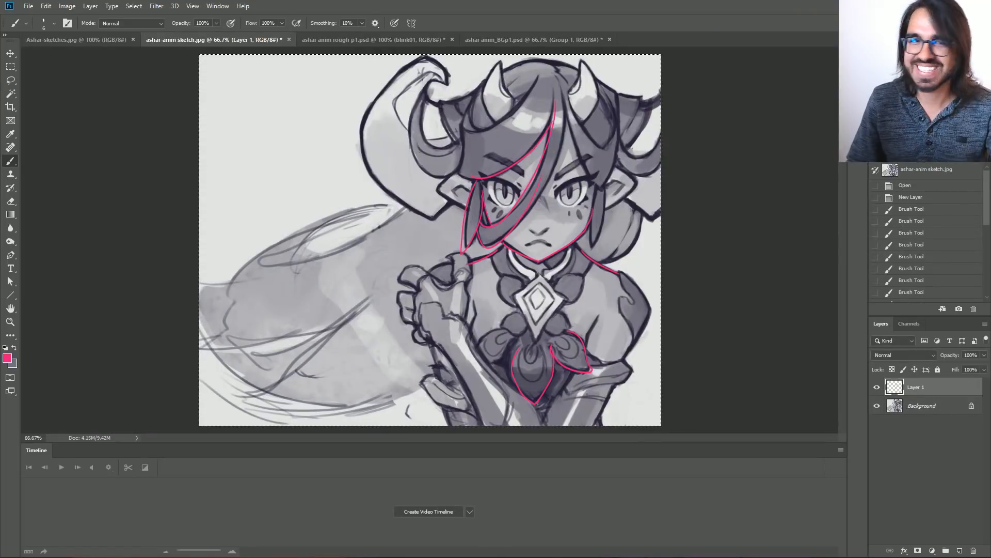
In ashar anim rough p1.psd, hide blink01, anim and Layer 3 copy 8, and expand and select the old group.
click(401, 37)
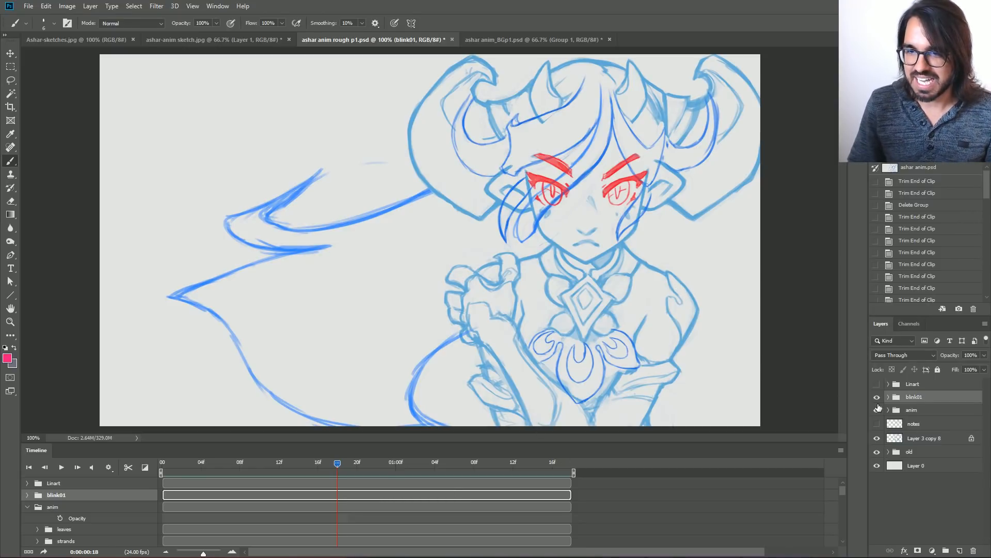
click(876, 397)
click(876, 410)
click(877, 438)
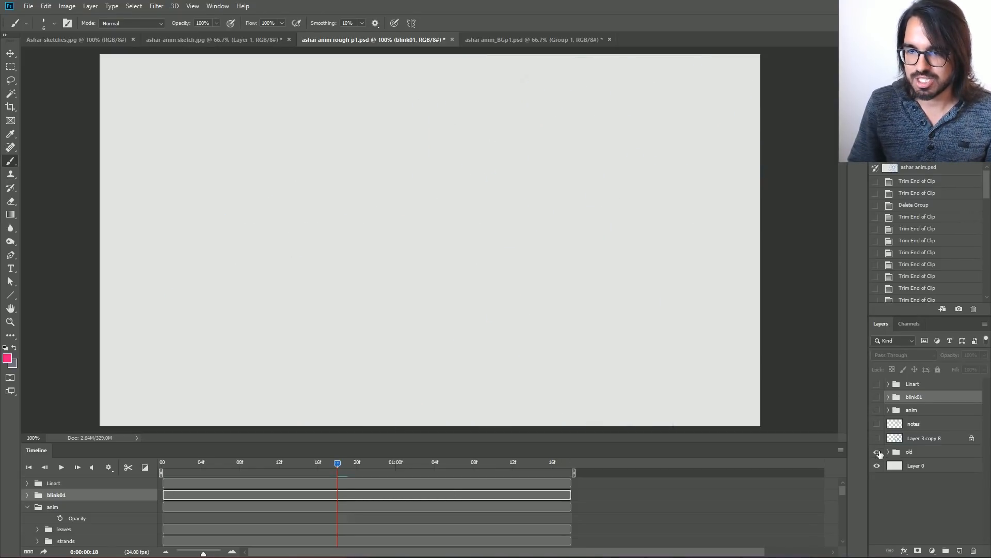
click(888, 452)
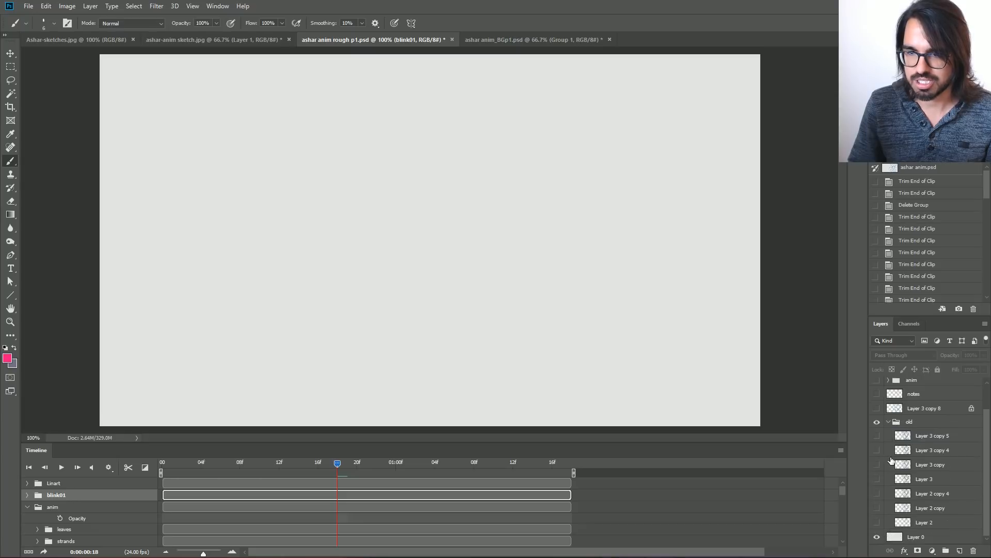
click(922, 422)
View the early drafts in the old group one at a time, from Layer 2 up to Layer 3 copy.
click(877, 523)
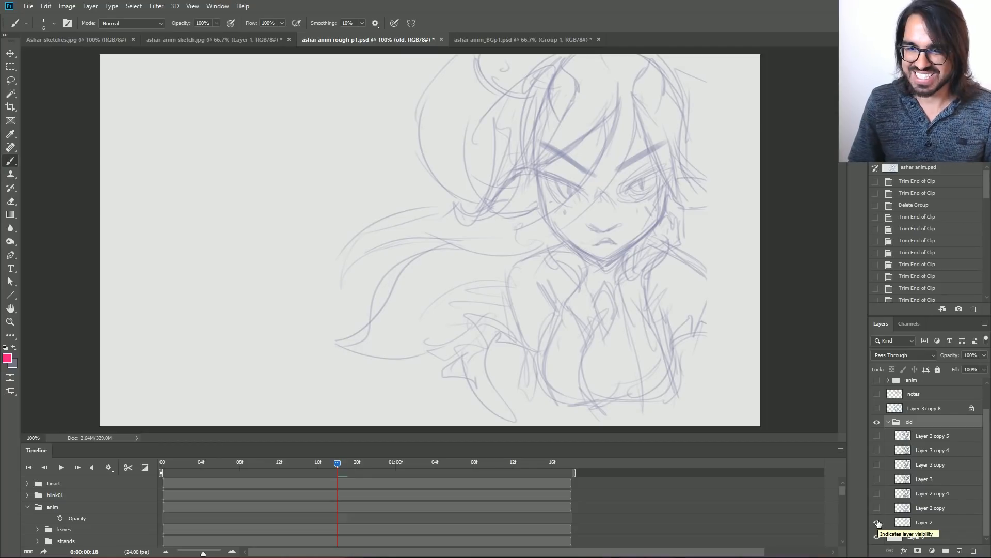
click(877, 523)
click(877, 508)
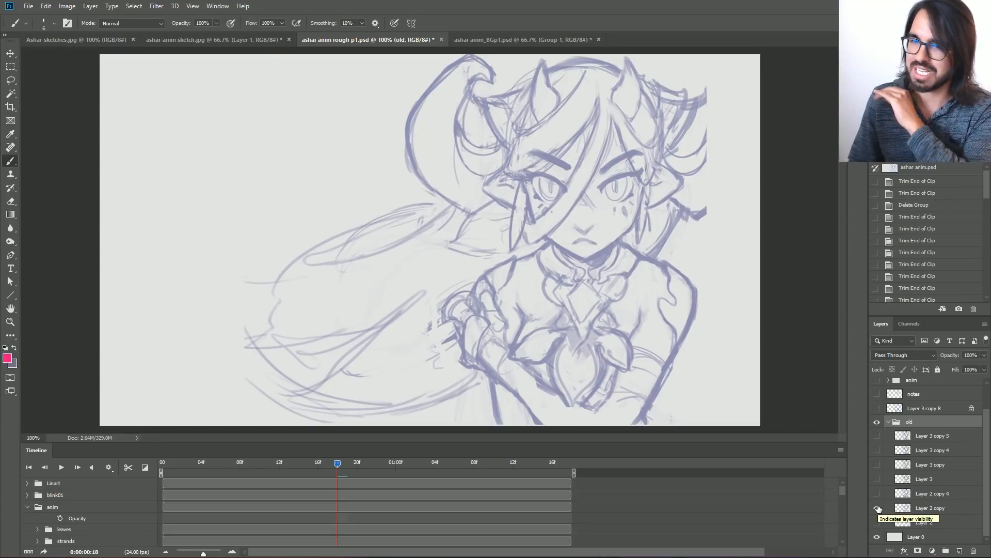
click(876, 508)
click(876, 494)
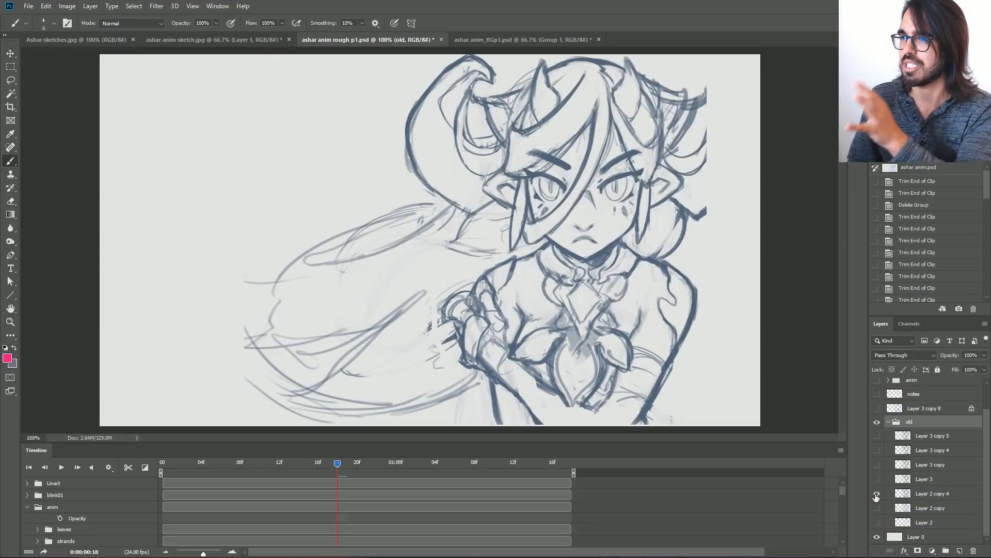
click(877, 493)
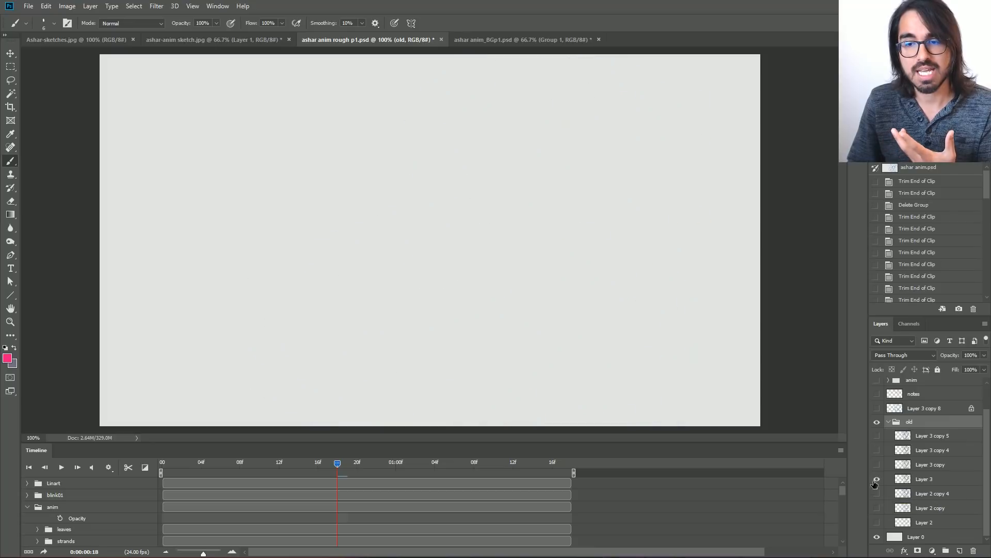
click(877, 479)
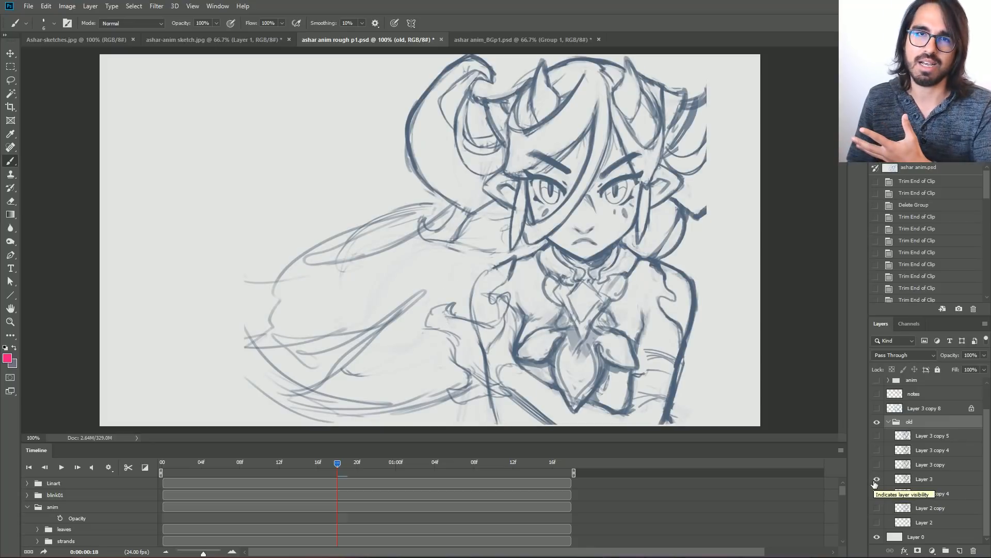
click(876, 479)
click(877, 465)
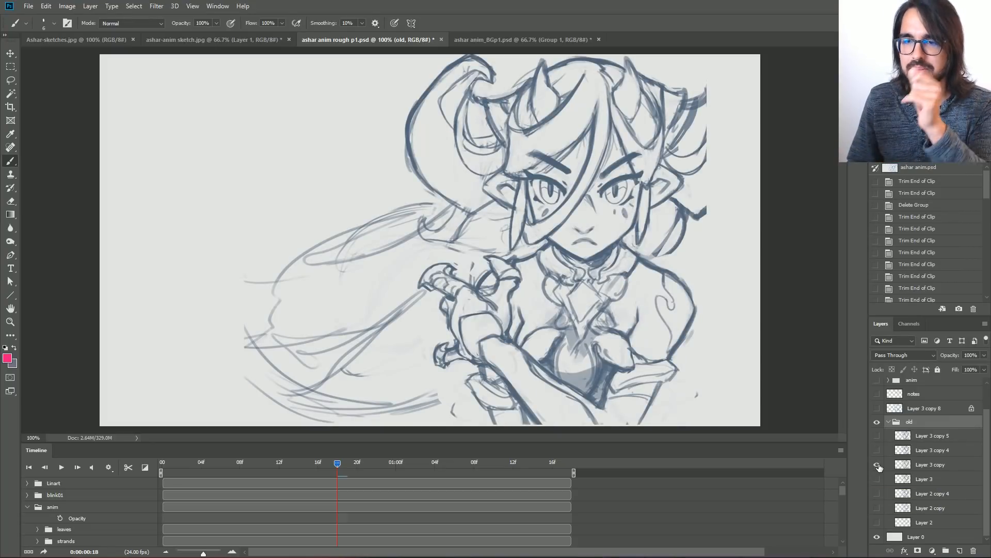
Try erasing the neck-to-shoulder lines on Layer 3 copy with a smaller Eraser at 200% zoom, and revert the strokes.
click(926, 464)
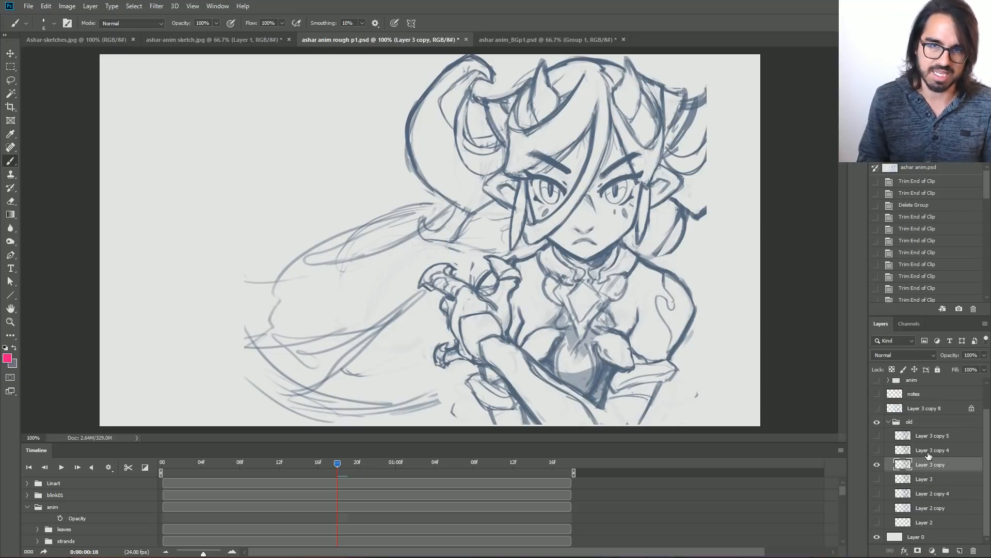
key(ctrl+plus)
mouse_move(621, 272)
mouse_down()
mouse_move(439, 207)
mouse_move(481, 178)
mouse_up()
key(e)
key(bracketleft)
key(bracketleft)
mouse_move(432, 219)
mouse_down()
mouse_move(490, 171)
mouse_move(499, 183)
mouse_move(487, 180)
mouse_move(581, 197)
mouse_move(573, 203)
mouse_move(632, 150)
mouse_up()
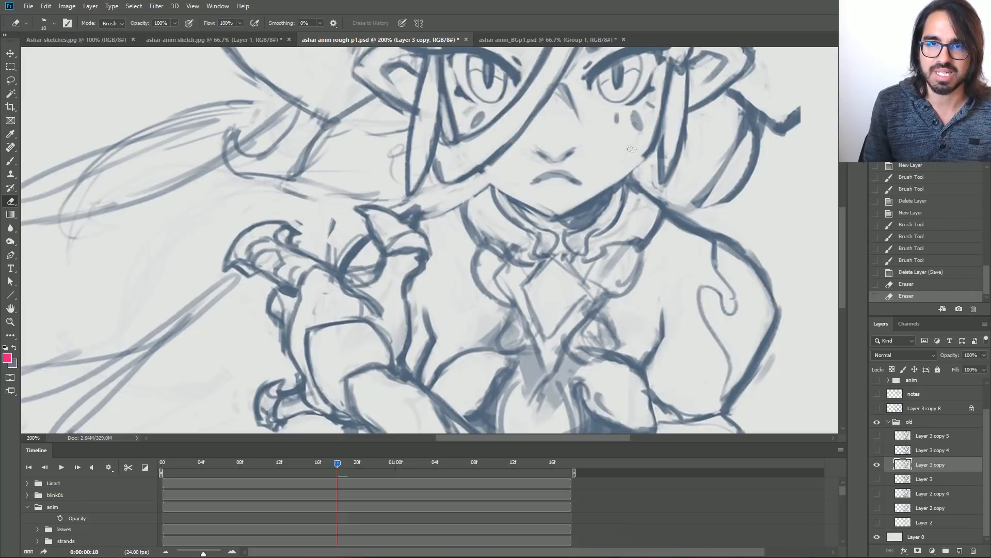
click(907, 261)
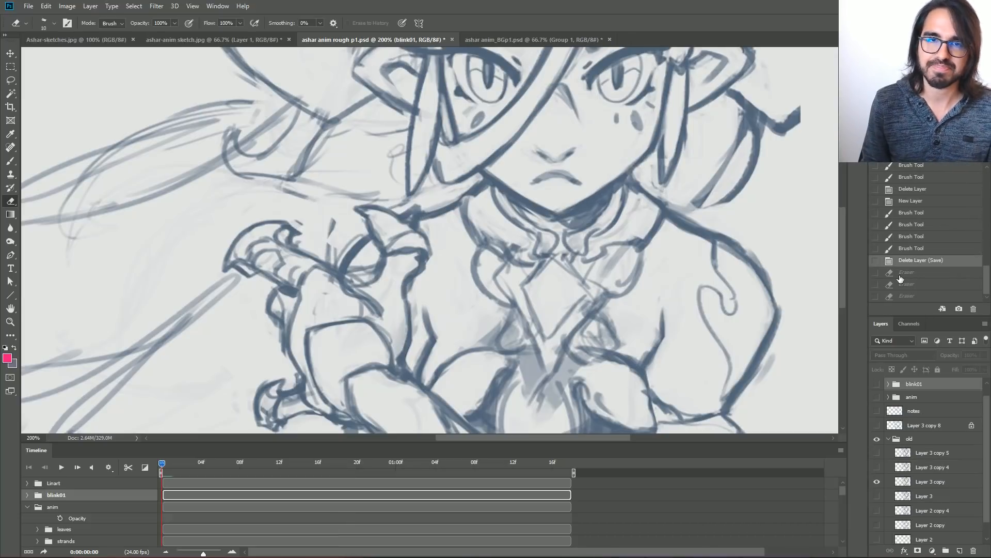
Compare the next drafts in the old group by showing Layer 3 copy 4 alone, and Layer 3 copy 5 in its place.
click(877, 482)
click(876, 468)
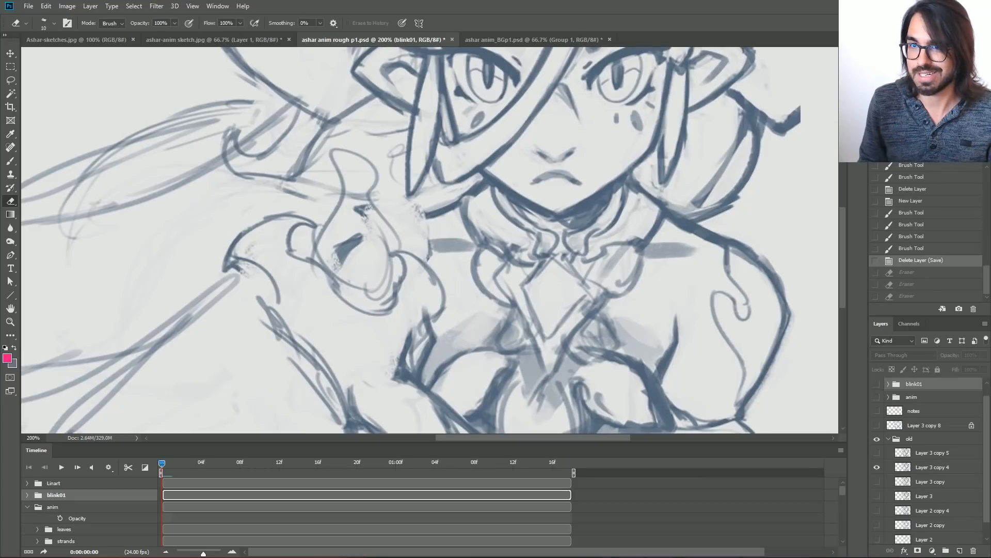
key(ctrl+minus)
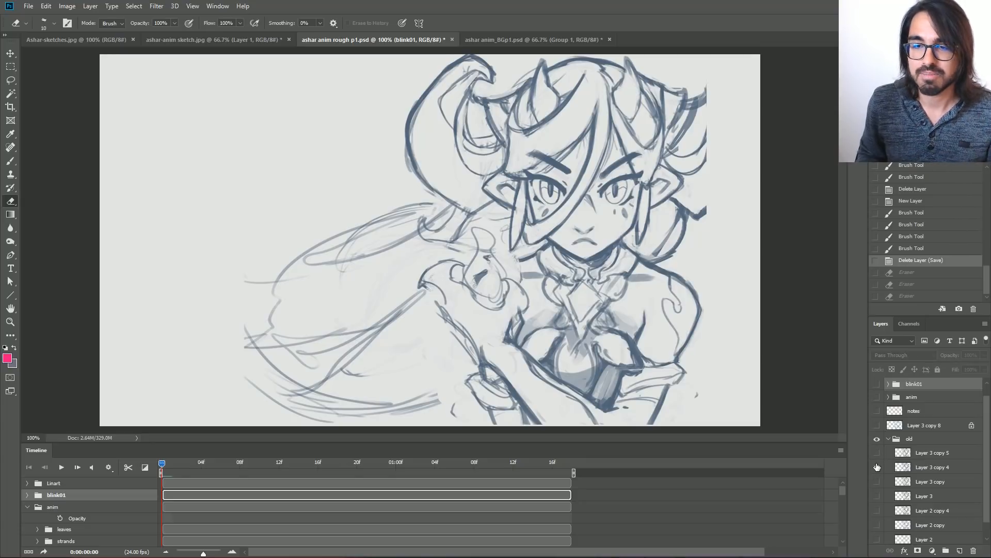
click(876, 467)
click(877, 452)
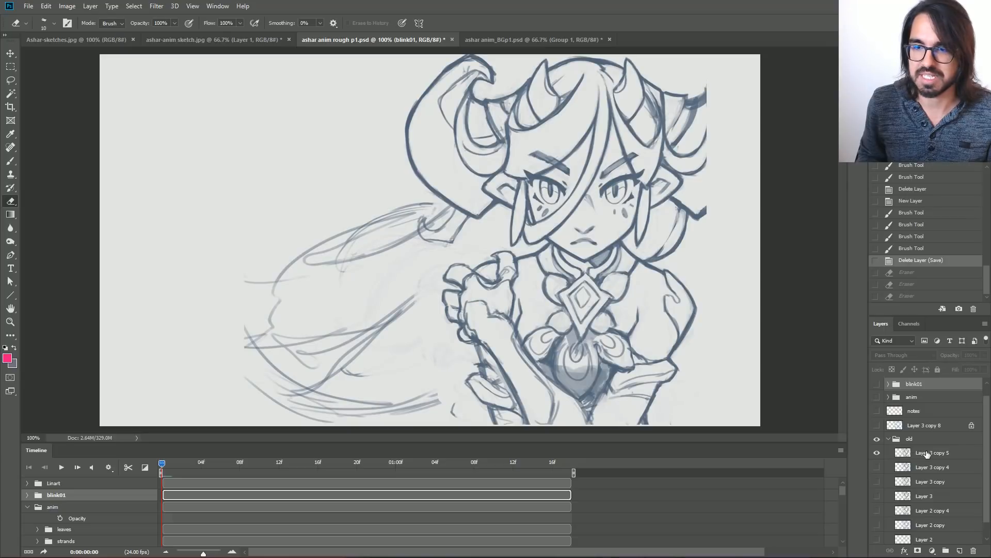
Hide Layer 3 copy 5, show Layer 3 copy 8 and notes, and briefly overlay Layer 3 copy 5 for comparison.
click(923, 454)
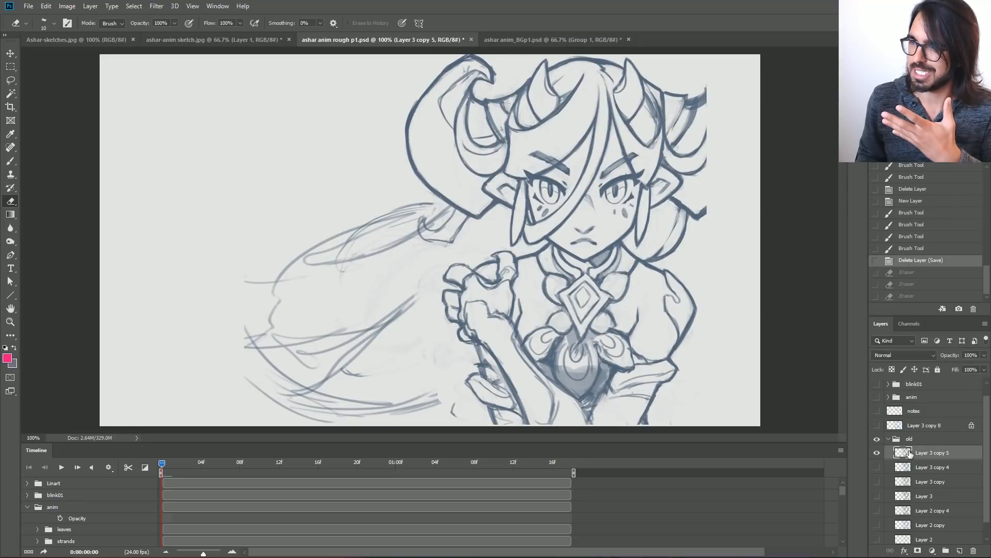
click(877, 452)
click(877, 425)
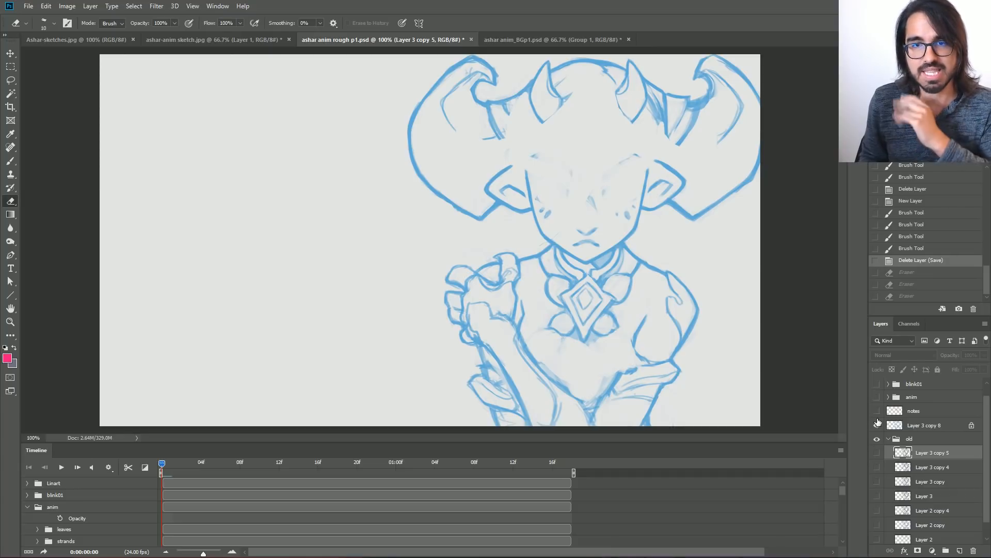
click(876, 411)
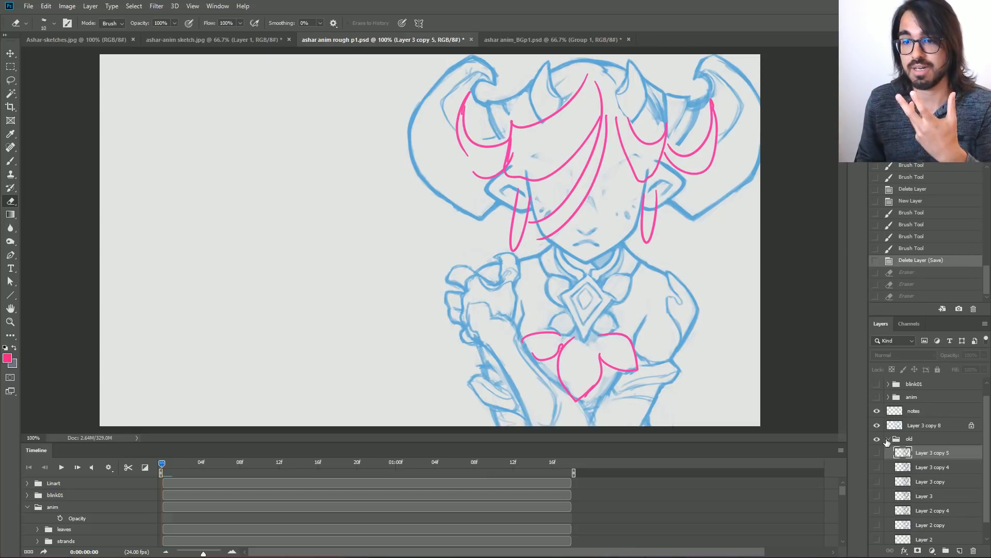
click(877, 453)
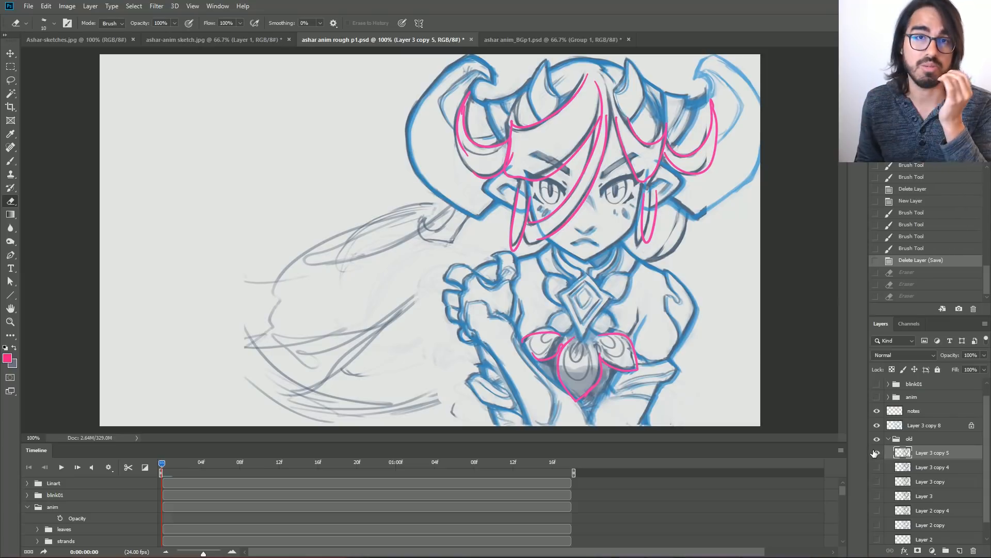
click(876, 452)
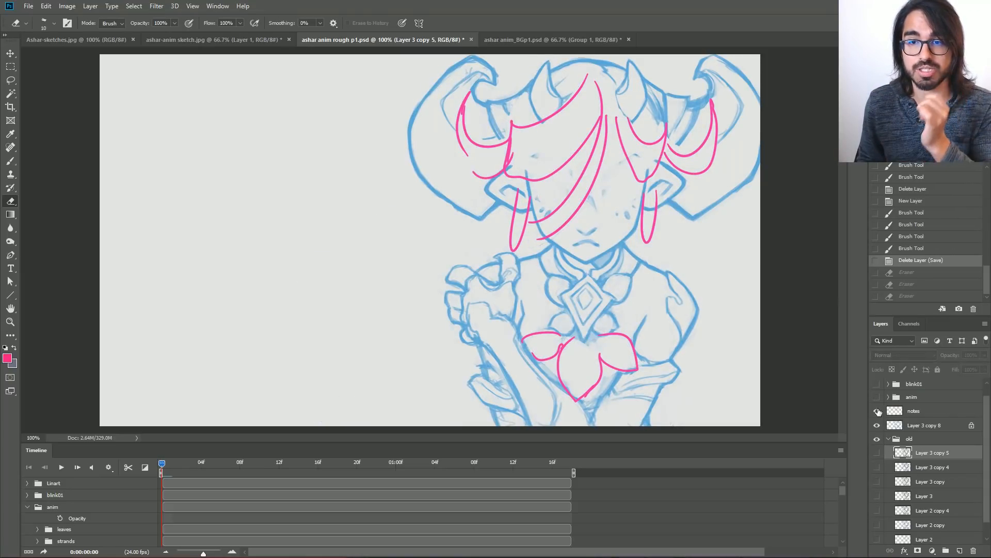
Show the anim and blink01 groups with notes hidden, and scrub the animation from the start to frame 19.
click(877, 397)
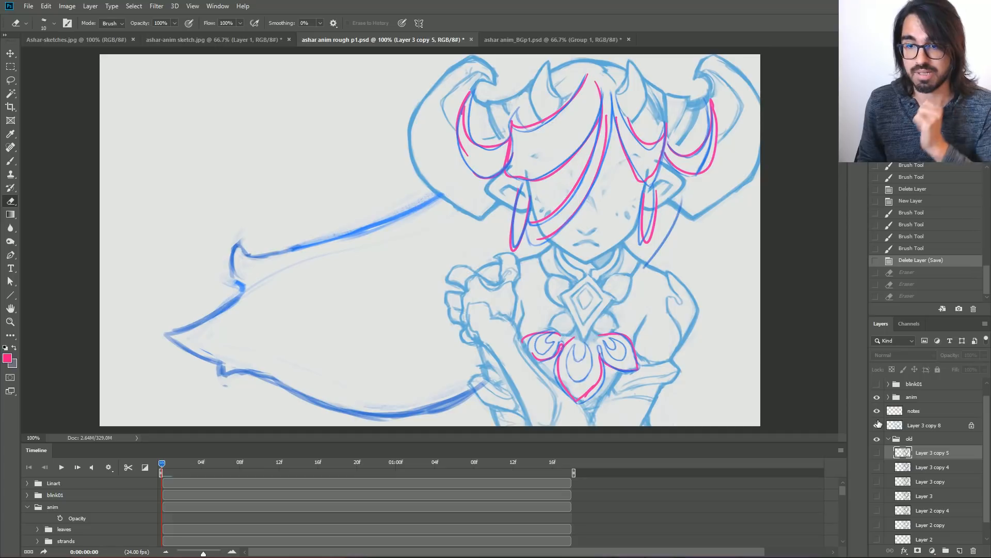
click(876, 411)
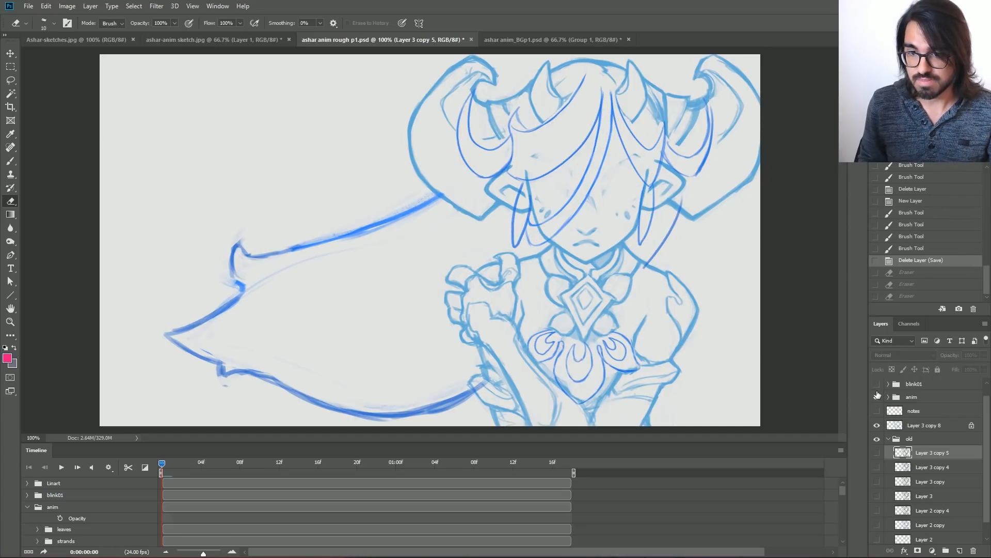
click(877, 411)
click(876, 425)
click(876, 411)
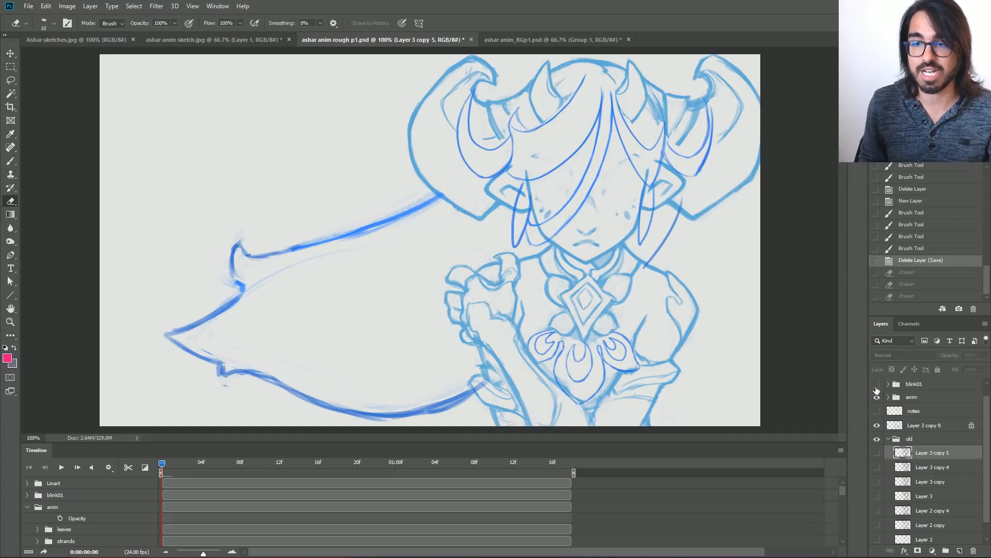
click(877, 383)
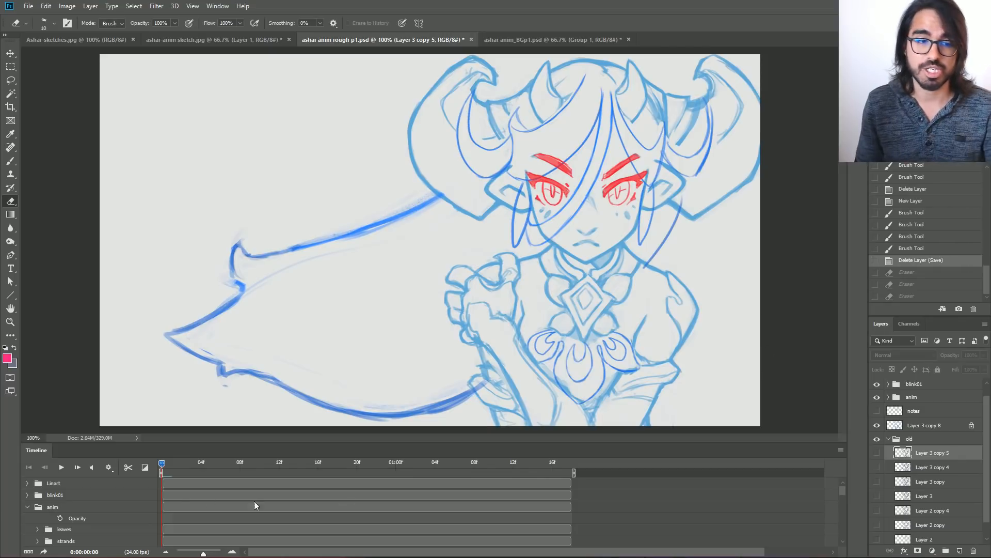
drag(162, 466, 347, 447)
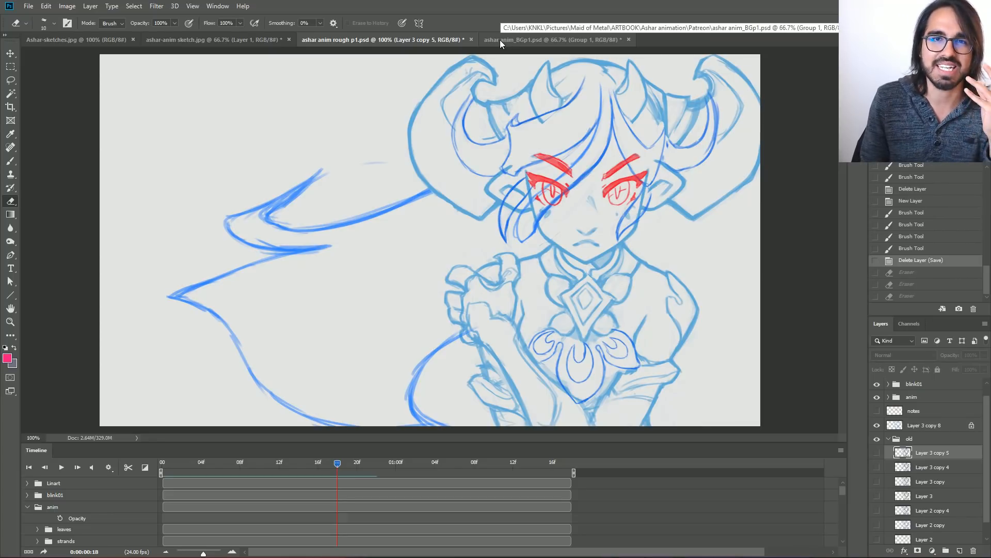
drag(337, 463, 347, 463)
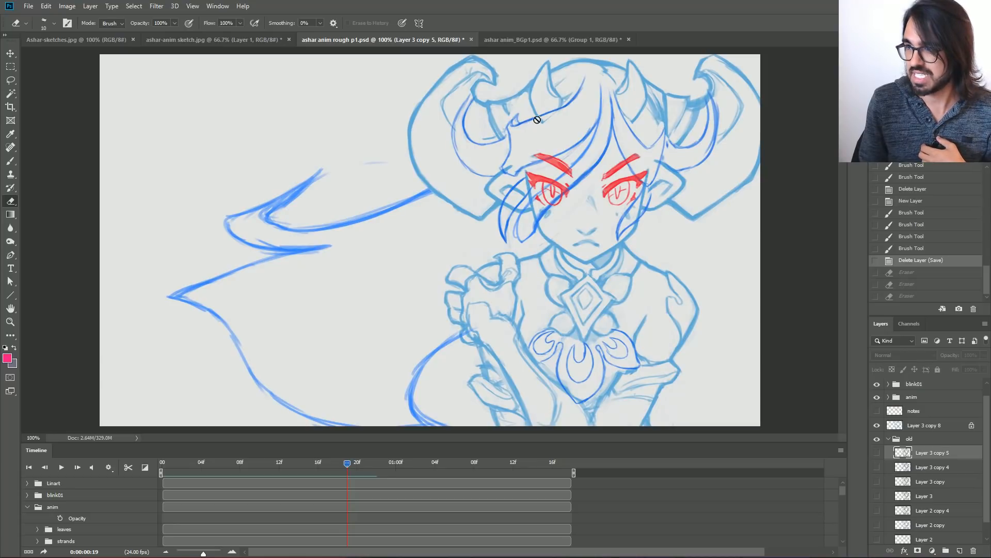
In ashar anim_BGp1.psd, scrub the coloured animation to frame 14 and examine the face and horns at 200% zoom.
click(500, 40)
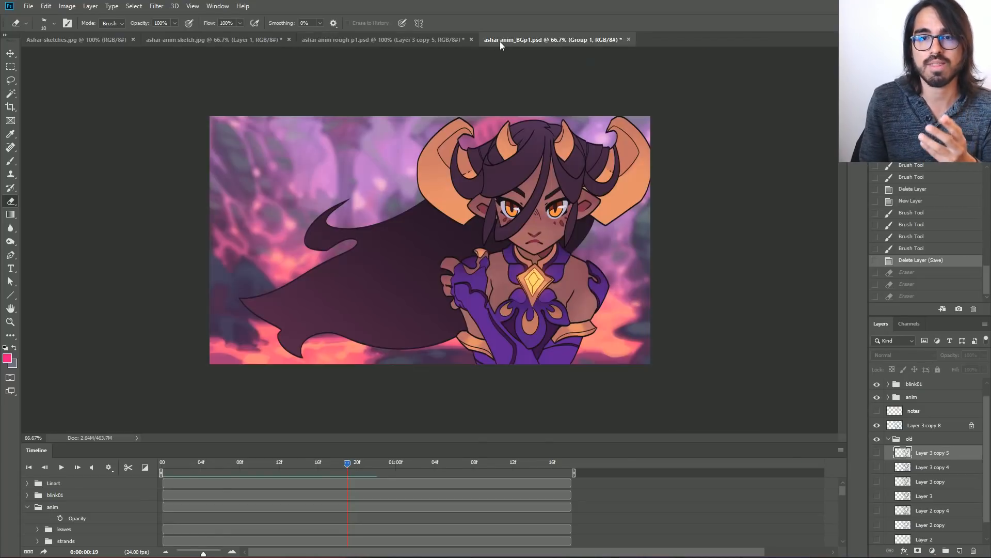
drag(171, 462, 370, 447)
key(ctrl+plus)
key(ctrl+plus)
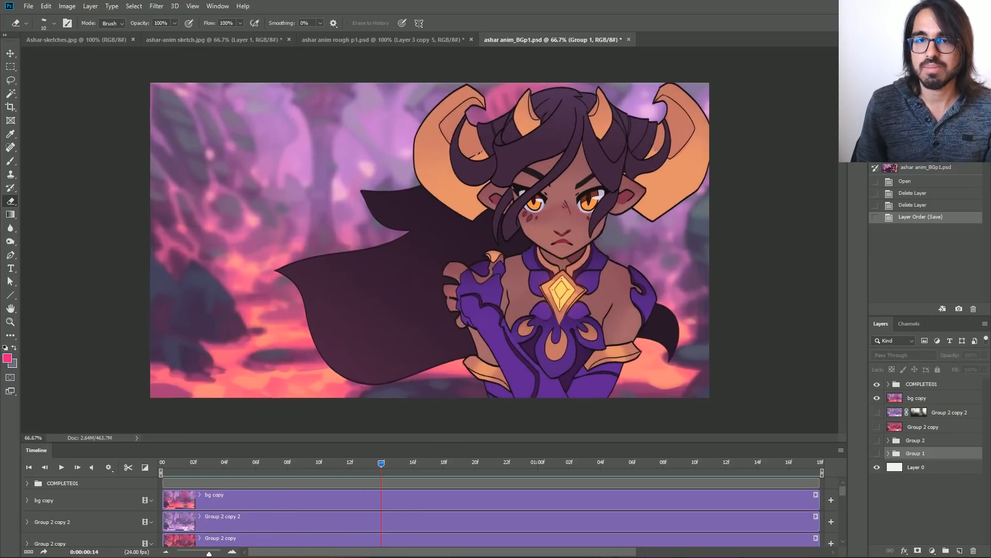
drag(584, 181, 396, 346)
key(ctrl+minus)
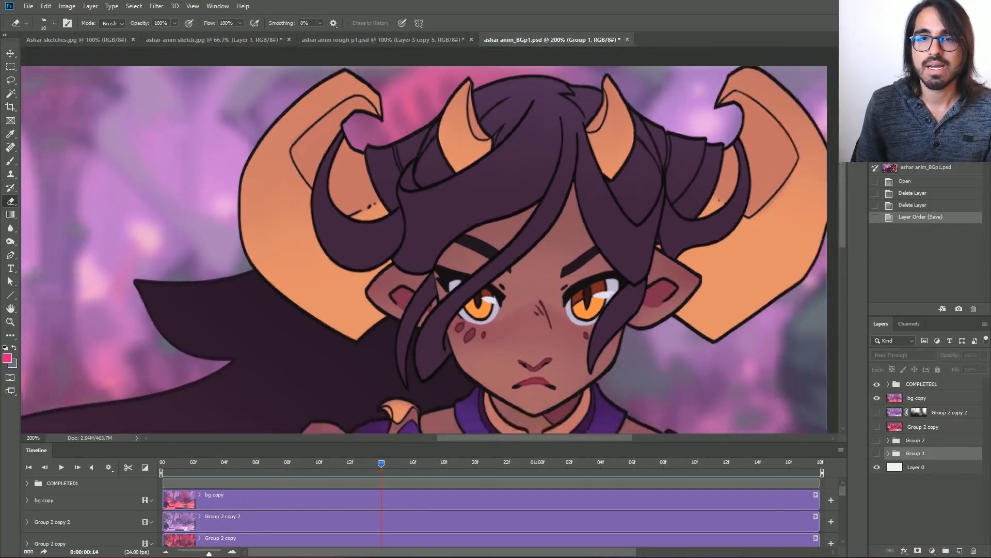
Back in ashar anim rough p1.psd, return to the first frame, and show and select the Linart group.
click(324, 44)
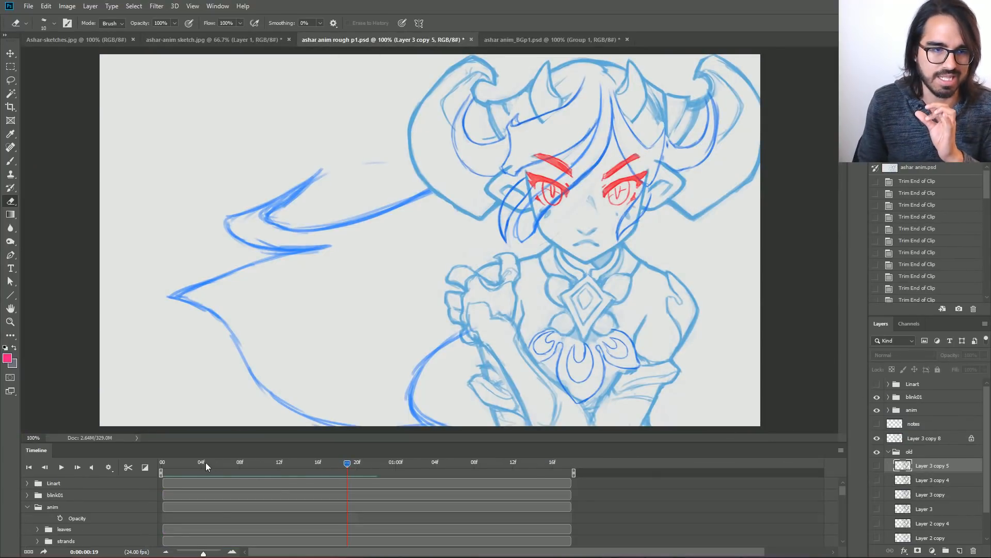
drag(205, 462, 153, 453)
click(877, 383)
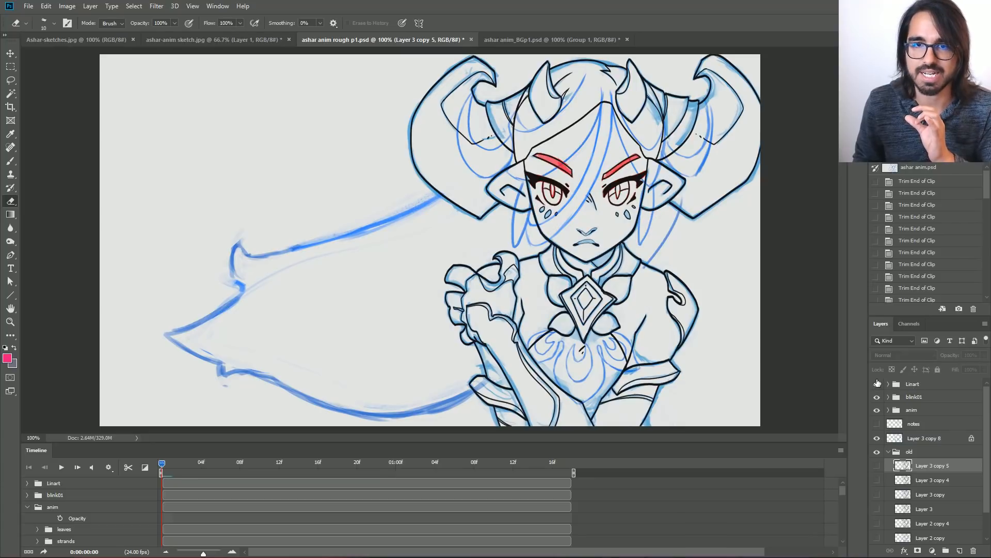
click(912, 384)
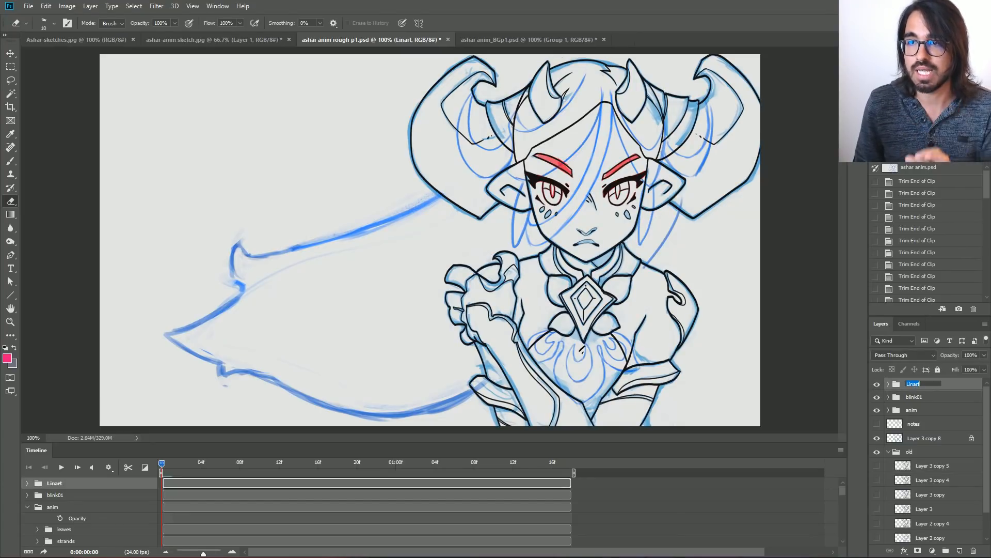
Activate the Brush tool over the face at 200% zoom and choose the INK brush preset.
key(ctrl+plus)
drag(619, 181, 461, 290)
key(b)
right_click(231, 223)
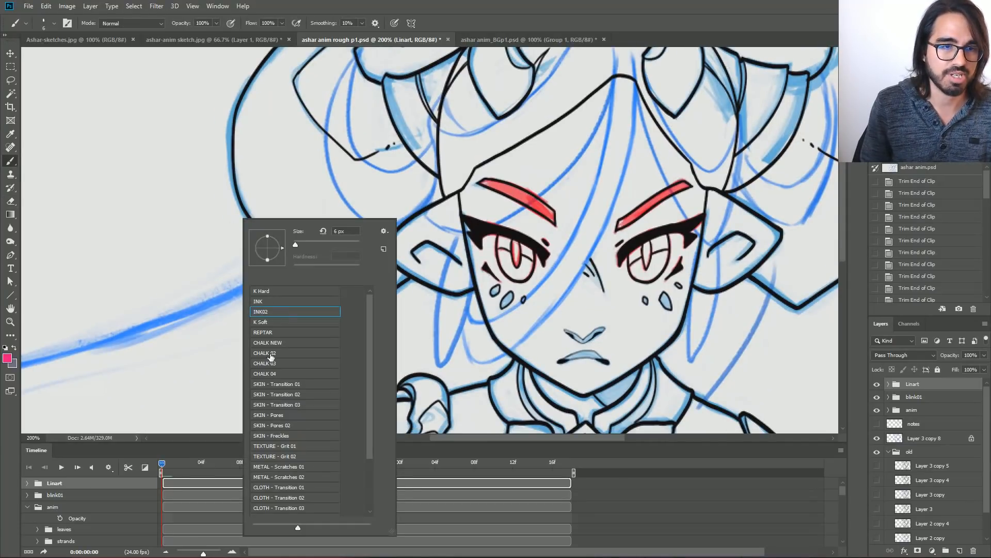
click(261, 301)
click(261, 311)
click(261, 302)
key(Return)
Set the foreground colour to near-black and add a new layer above the Linart group.
click(7, 358)
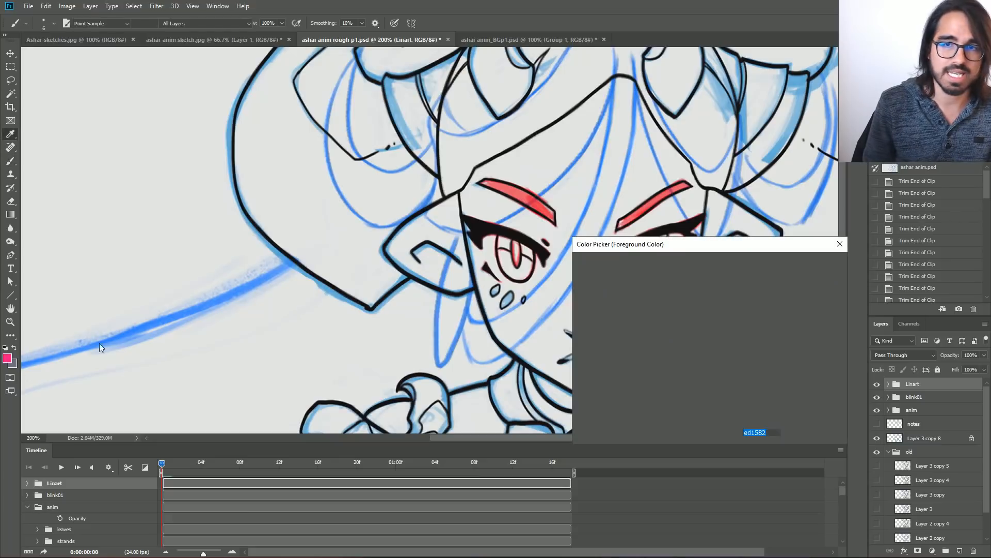
click(611, 364)
click(812, 264)
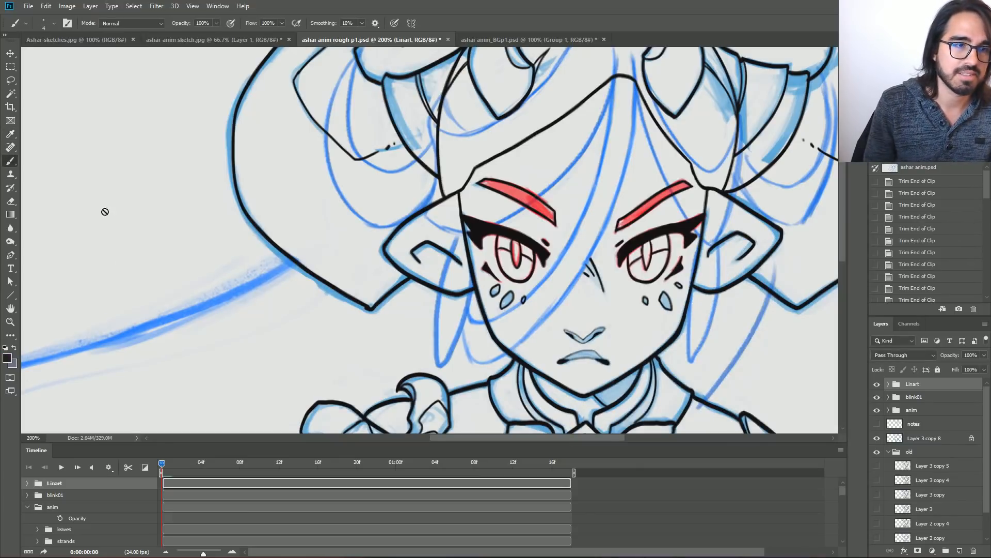
key(ctrl+shift+n)
key(Return)
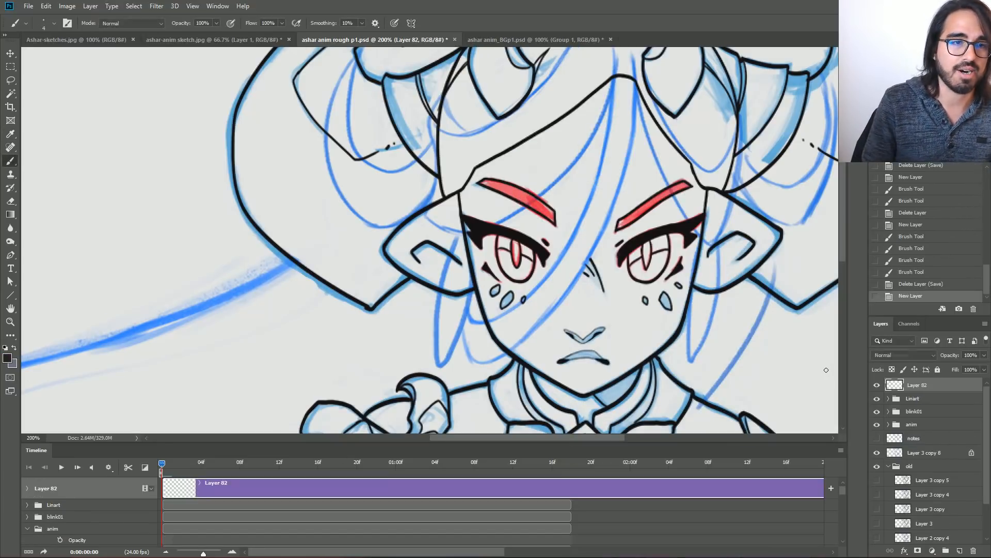
Try several wavy test strokes with the INK brush in the empty area beside the large horn, undoing each one.
key(bracketright)
key(bracketright)
key(bracketright)
key(bracketright)
key(bracketright)
key(bracketright)
key(bracketright)
key(bracketright)
key(bracketright)
key(bracketright)
key(bracketright)
key(bracketright)
key(bracketright)
key(bracketright)
key(bracketright)
key(bracketright)
key(bracketright)
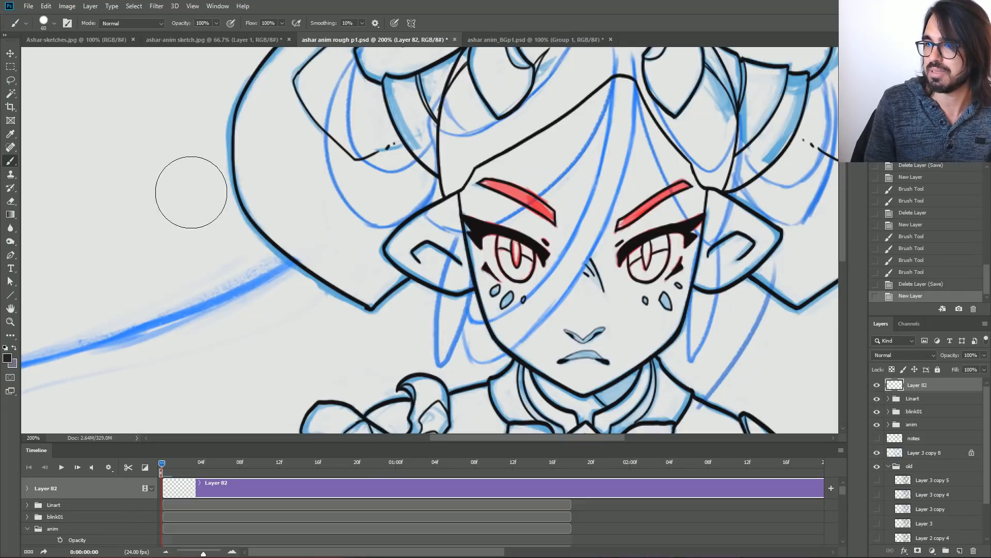
key(bracketleft)
key(bracketleft)
key(bracketleft)
key(bracketleft)
key(bracketleft)
key(bracketleft)
key(bracketleft)
key(bracketleft)
key(bracketleft)
key(bracketleft)
key(bracketleft)
key(bracketleft)
key(bracketleft)
key(bracketleft)
mouse_move(67, 175)
mouse_down()
mouse_move(140, 200)
mouse_move(188, 151)
mouse_up()
key(ctrl+z)
mouse_move(63, 175)
mouse_down()
mouse_move(78, 222)
mouse_move(123, 184)
mouse_move(177, 155)
mouse_up()
key(ctrl+z)
mouse_move(60, 150)
mouse_down()
mouse_move(136, 129)
mouse_move(143, 178)
mouse_up()
key(ctrl+z)
drag(57, 182, 175, 158)
key(ctrl+z)
mouse_move(60, 152)
mouse_down()
mouse_move(160, 166)
mouse_move(179, 102)
mouse_move(209, 214)
mouse_up()
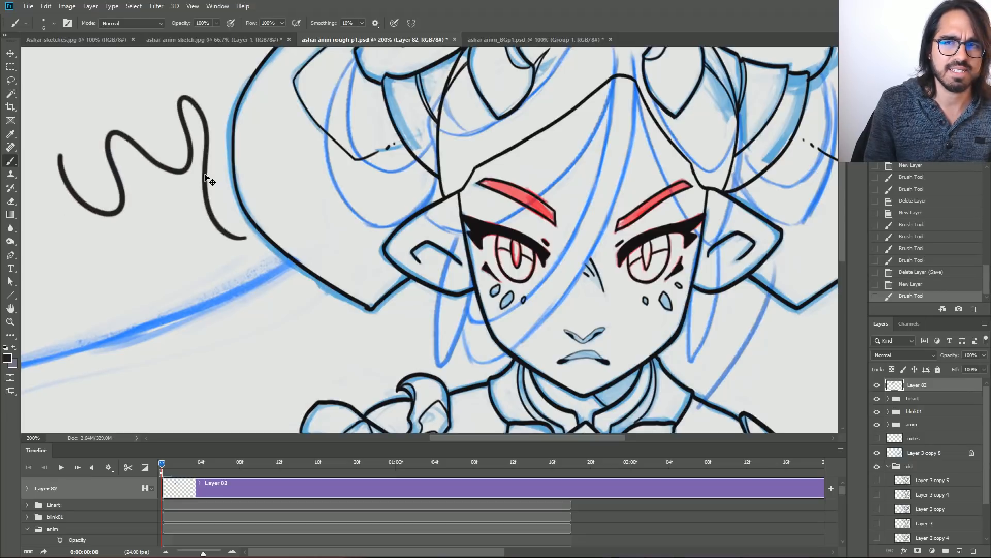
key(ctrl+z)
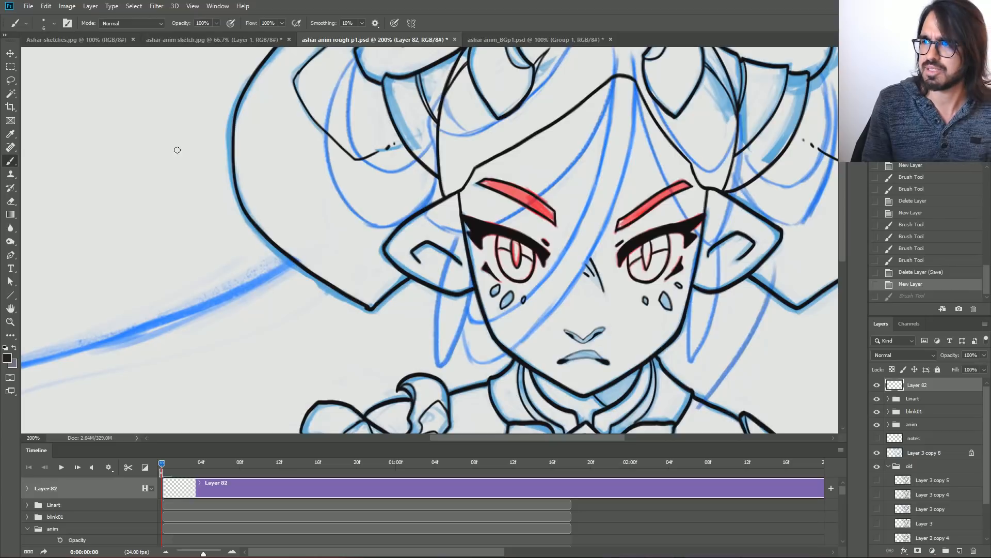
Switch to the INK02 brush preset, test it with short and long wavy strokes, and undo the long ones.
right_click(129, 254)
click(155, 312)
click(69, 189)
drag(54, 171, 104, 166)
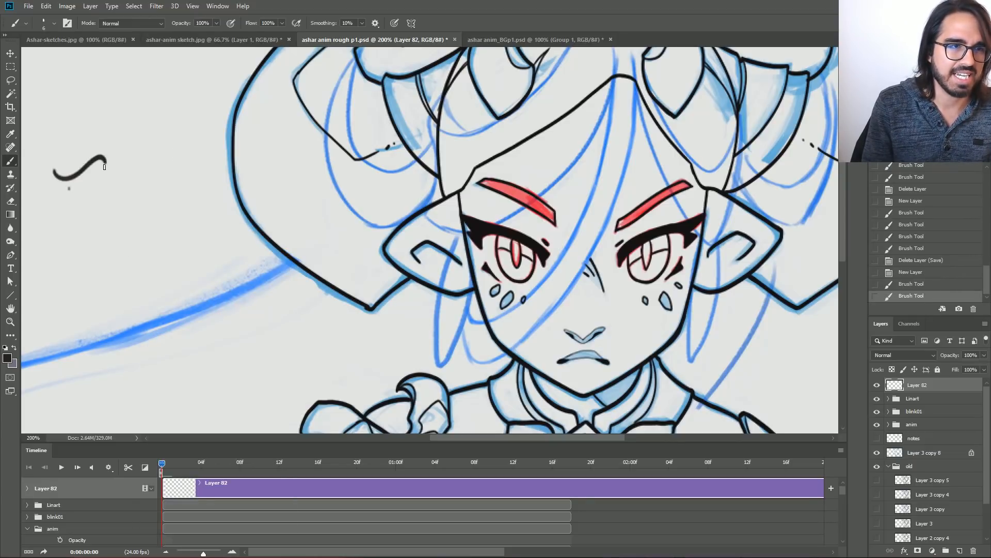
key(bracketright)
key(bracketright)
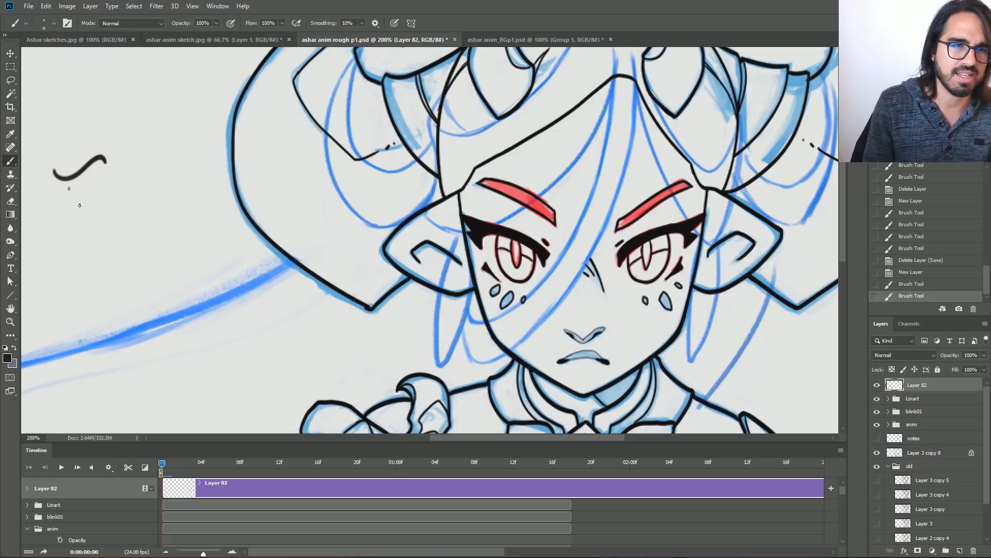
mouse_move(62, 217)
mouse_down()
mouse_move(140, 181)
mouse_move(170, 243)
mouse_move(99, 207)
mouse_move(184, 253)
mouse_up()
key(ctrl+z)
key(ctrl+z)
drag(67, 225, 214, 209)
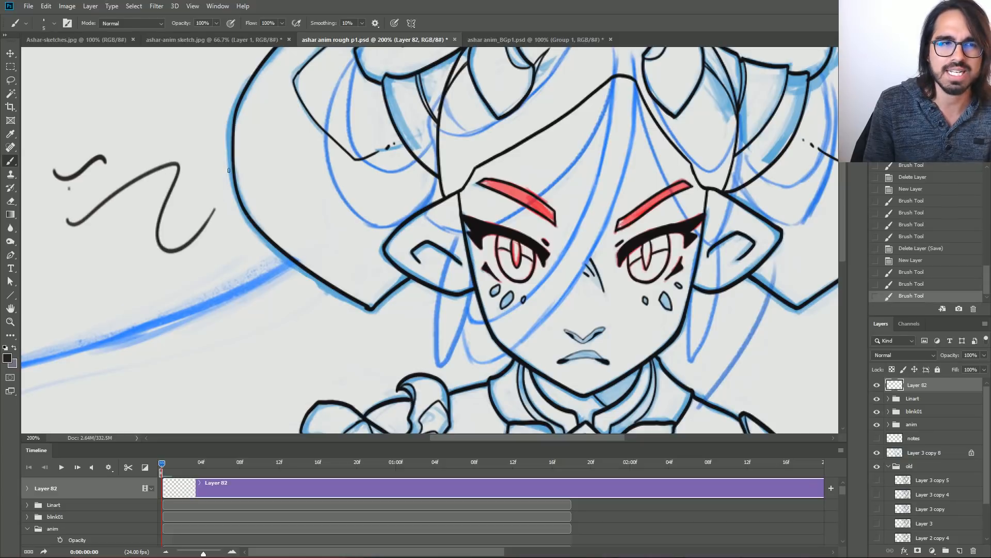
key(ctrl+z)
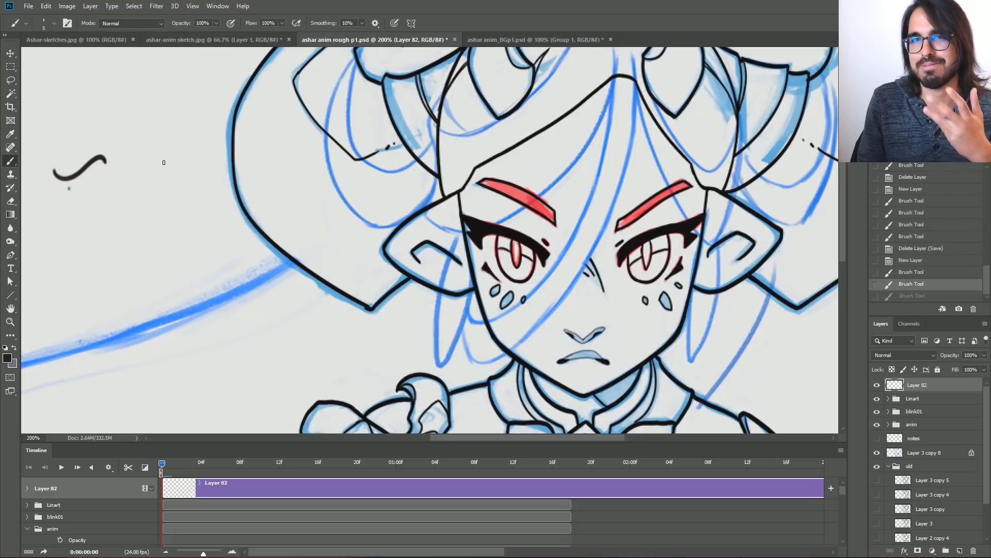
Clear the remaining short test stroke using the Lasso, then try one thicker wavy brush stroke and undo it.
key(l)
drag(81, 198, 138, 133)
key(Delete)
key(ctrl+d)
key(b)
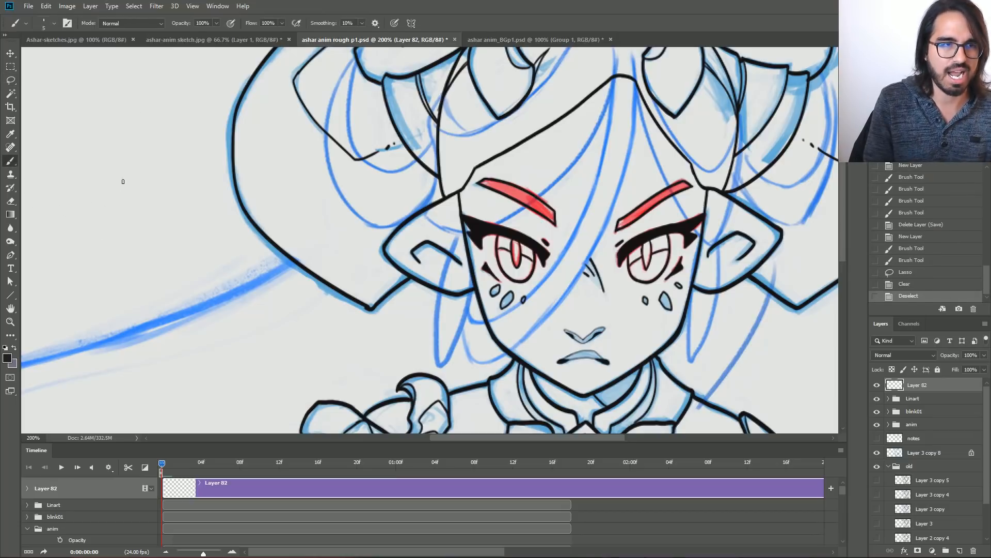
mouse_move(56, 222)
mouse_down()
mouse_move(161, 166)
mouse_move(209, 196)
mouse_up()
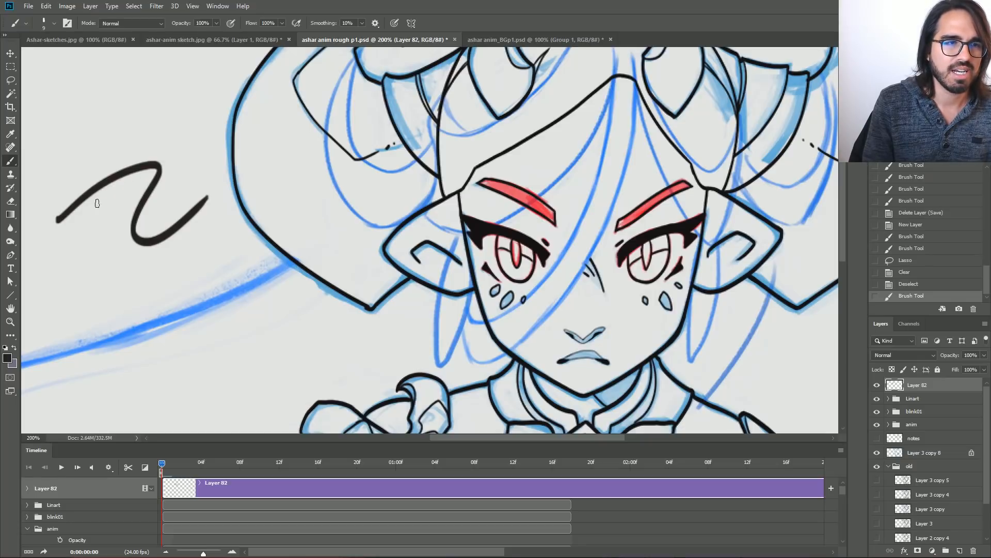
key(ctrl+z)
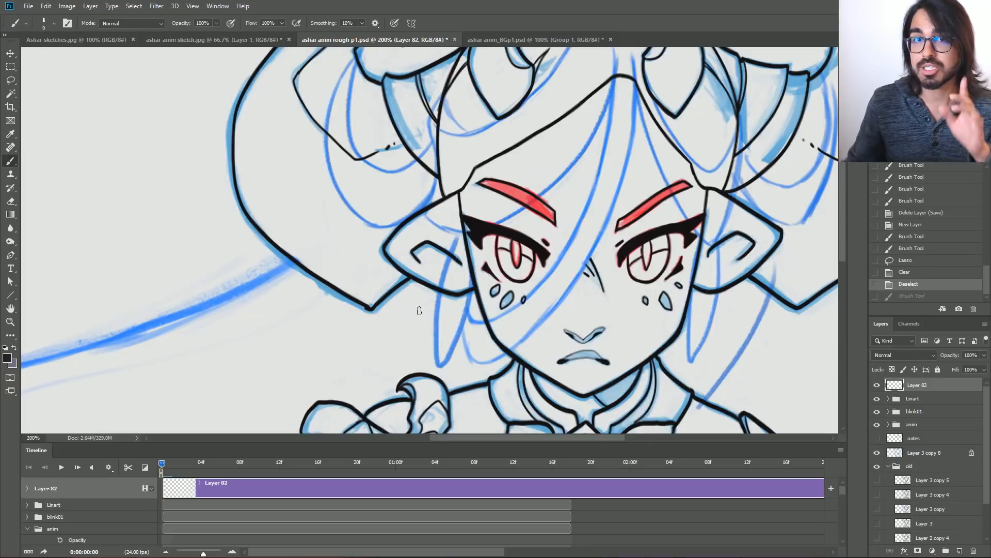
Zoom out to 100%, bring up Lazy Nezumi Pro, choose the smoothing - KNKL preset and turn processing on.
key(ctrl+minus)
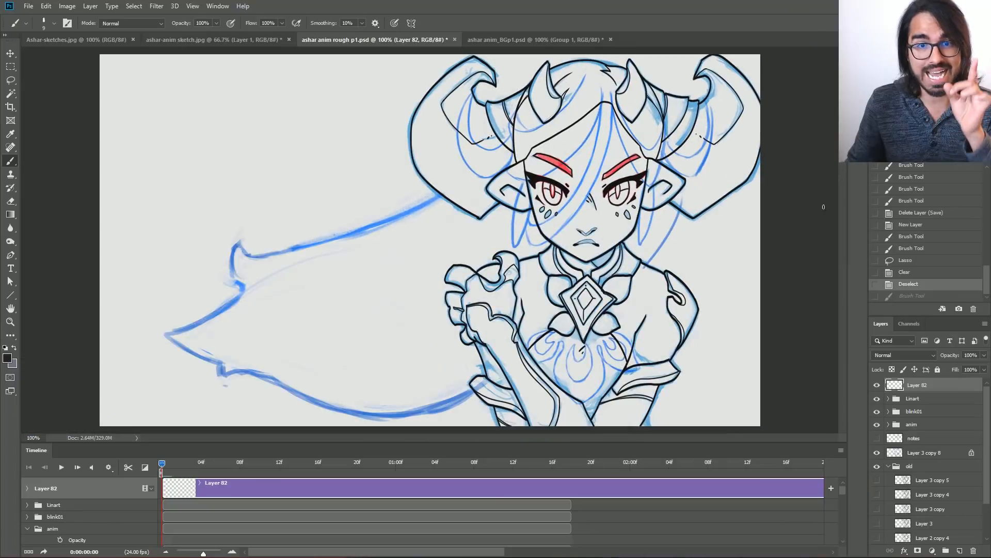
drag(990, 479, 89, 471)
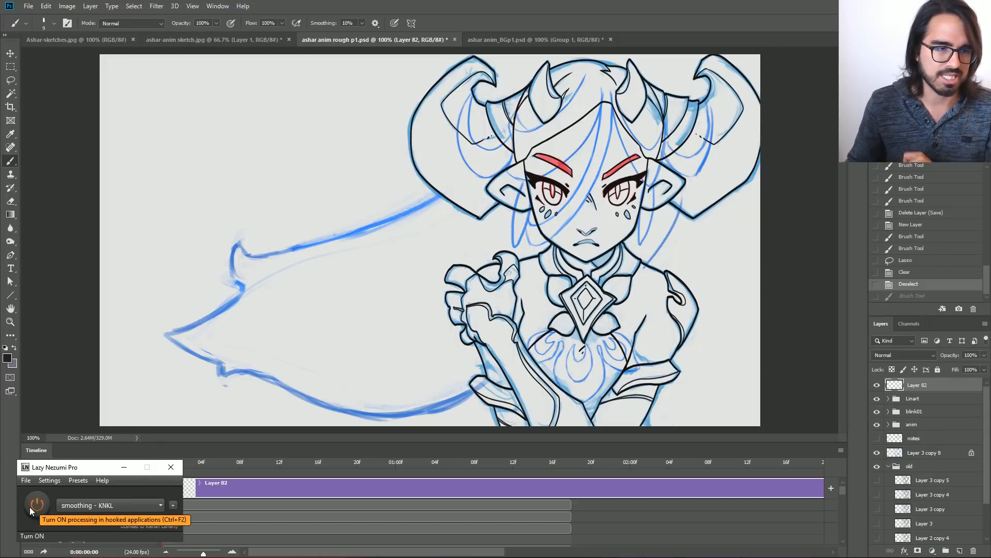
click(119, 505)
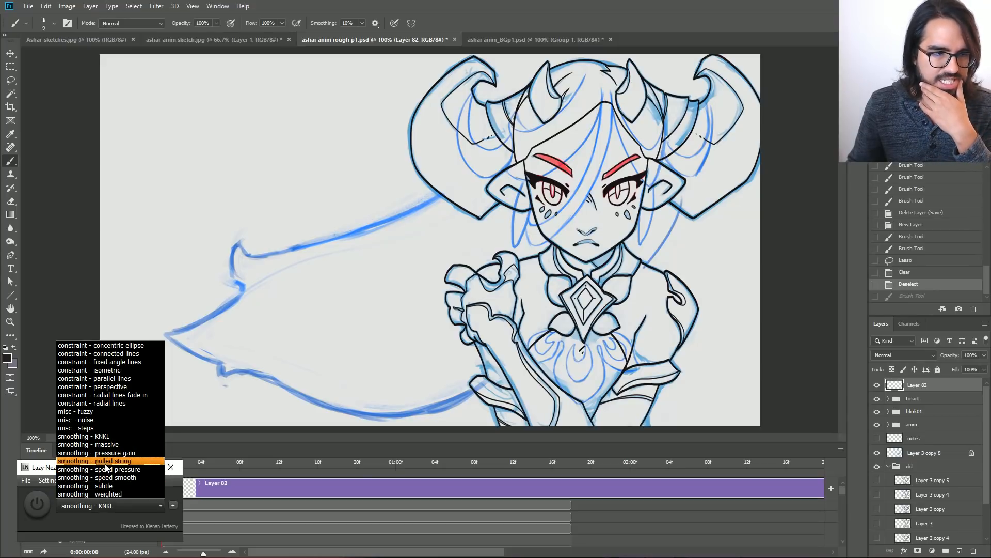
click(100, 436)
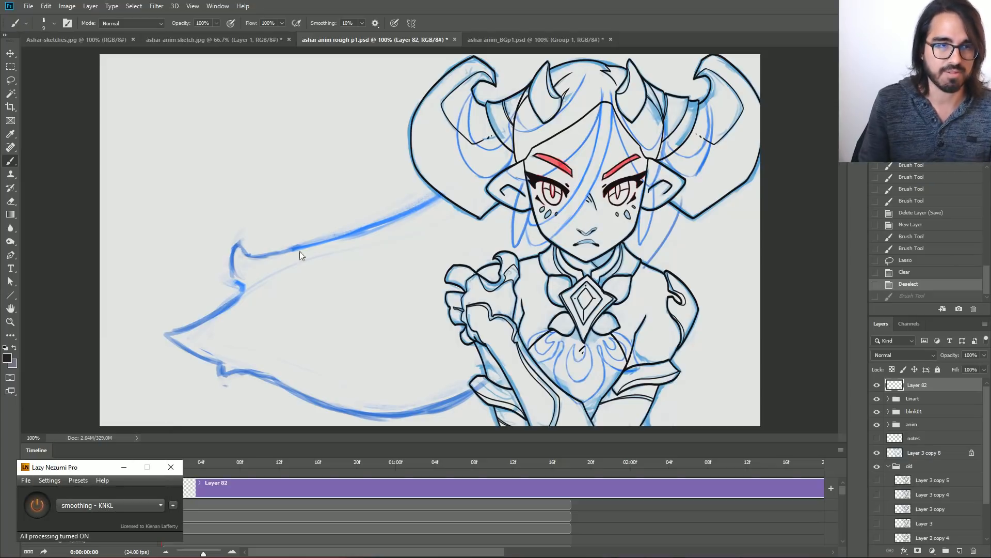
Test the smoothed brush with freehand strokes in the empty area, undoing each, and trace the upper outline of the flowing hair.
mouse_move(147, 164)
mouse_down()
mouse_move(217, 116)
mouse_move(297, 134)
mouse_move(210, 201)
mouse_move(281, 227)
mouse_move(344, 173)
mouse_move(305, 242)
mouse_move(369, 239)
mouse_up()
key(ctrl+z)
mouse_move(109, 99)
mouse_down()
mouse_move(205, 161)
mouse_move(240, 159)
mouse_move(254, 203)
mouse_move(288, 189)
mouse_move(287, 229)
mouse_move(312, 233)
mouse_move(306, 282)
mouse_move(326, 270)
mouse_move(366, 295)
mouse_move(372, 326)
mouse_move(398, 320)
mouse_move(412, 364)
mouse_move(444, 380)
mouse_move(436, 327)
mouse_move(370, 289)
mouse_move(336, 219)
mouse_up()
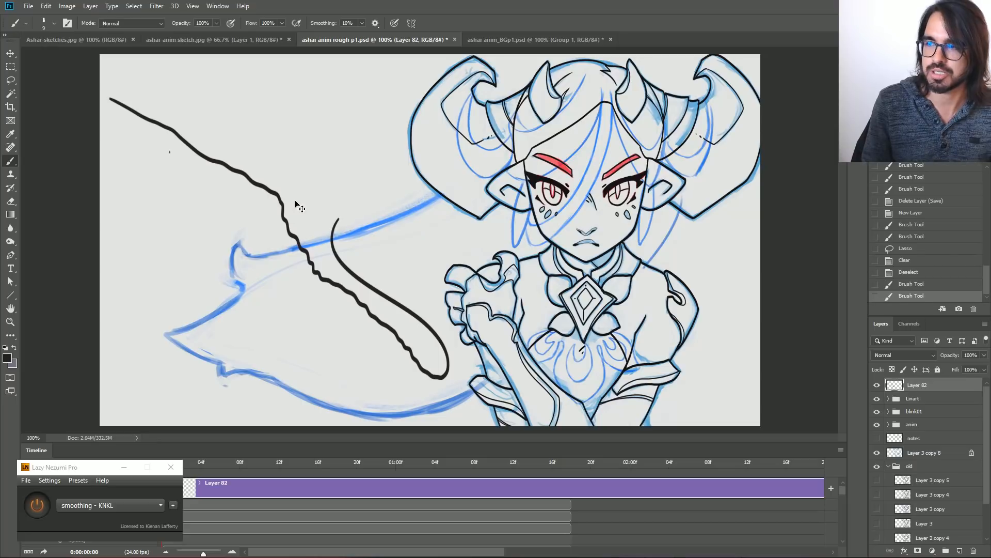
key(ctrl+z)
mouse_move(163, 334)
mouse_down()
mouse_move(244, 288)
mouse_move(230, 277)
mouse_move(235, 240)
mouse_move(252, 255)
mouse_move(295, 253)
mouse_move(408, 213)
mouse_move(453, 172)
mouse_up()
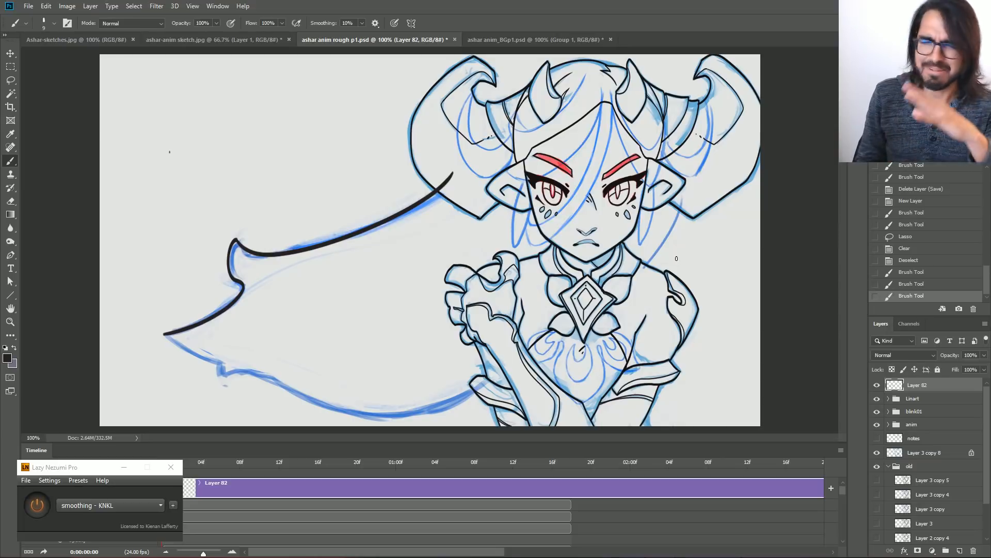
Turn off Lazy Nezumi Pro processing and clear the traced hair stroke using Lasso selections.
click(37, 505)
key(l)
mouse_move(242, 379)
mouse_down()
mouse_move(354, 328)
mouse_move(248, 339)
mouse_up()
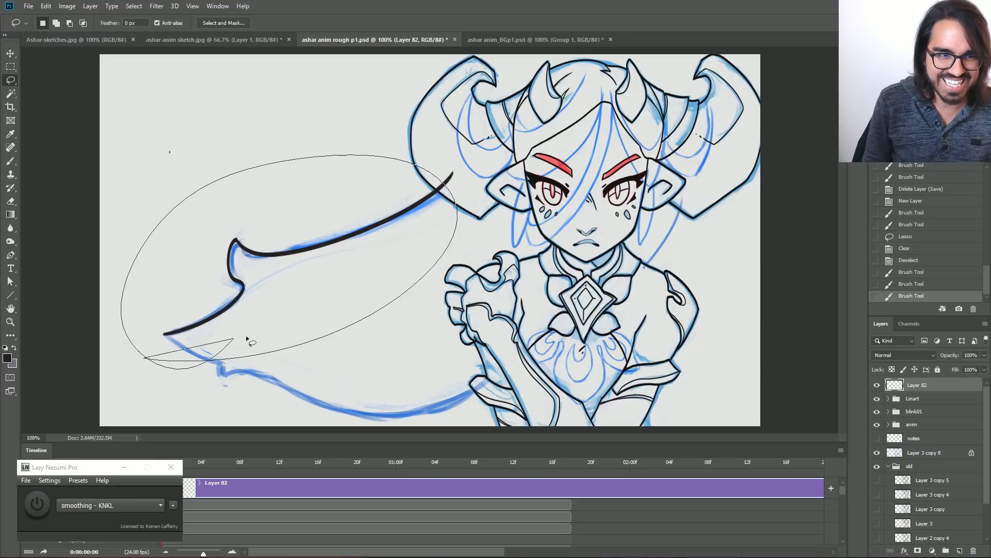
key(Delete)
drag(445, 182, 441, 163)
key(Delete)
key(ctrl+d)
Try repeatedly to trace the flowing hair's upper outline without Lazy Nezumi Pro smoothing, undoing every attempt.
key(b)
mouse_move(163, 335)
mouse_down()
mouse_move(244, 293)
mouse_move(233, 257)
mouse_move(279, 258)
mouse_move(567, 125)
mouse_up()
key(ctrl+z)
mouse_move(165, 333)
mouse_down()
mouse_move(238, 281)
mouse_move(516, 160)
mouse_up()
key(ctrl+z)
mouse_move(165, 333)
mouse_down()
mouse_move(241, 257)
mouse_move(517, 160)
mouse_up()
key(ctrl+z)
mouse_move(209, 320)
mouse_down()
mouse_move(235, 242)
mouse_move(516, 160)
mouse_up()
key(ctrl+z)
mouse_move(164, 335)
mouse_down()
mouse_move(238, 283)
mouse_move(466, 170)
mouse_up()
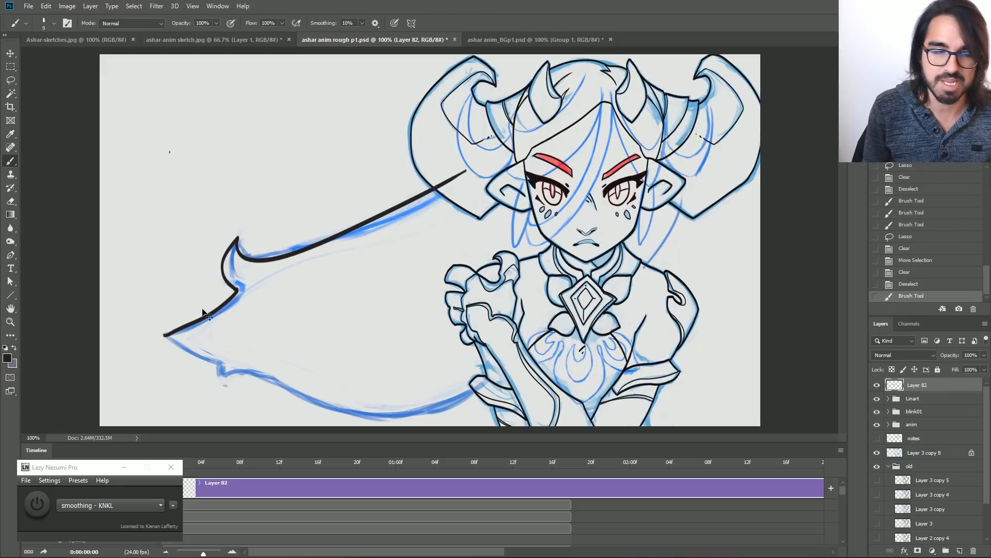
key(ctrl+z)
mouse_move(163, 336)
mouse_down()
mouse_move(244, 286)
mouse_move(229, 274)
mouse_move(243, 251)
mouse_move(483, 158)
mouse_up()
key(ctrl+z)
mouse_move(163, 336)
mouse_down()
mouse_move(210, 323)
mouse_move(240, 236)
mouse_move(495, 163)
mouse_up()
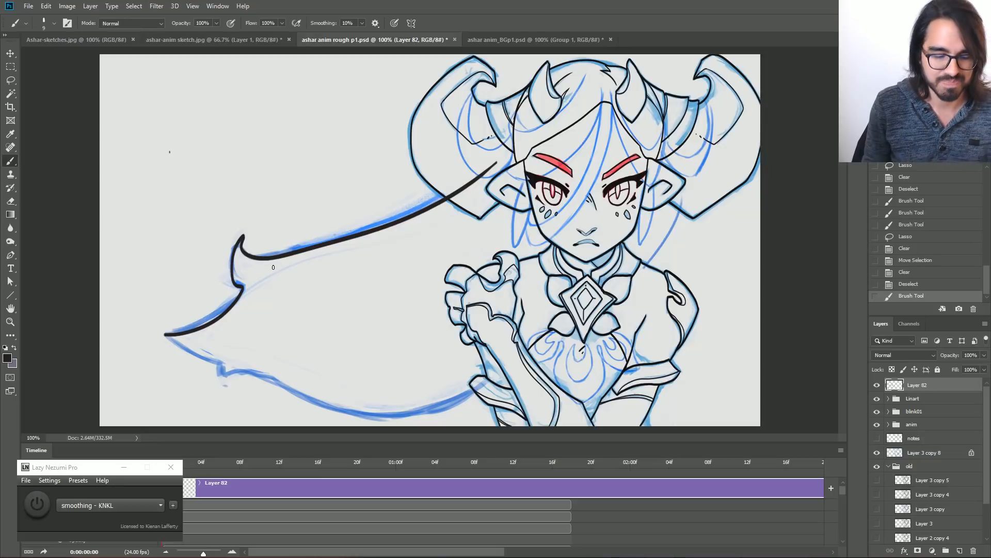
key(ctrl+z)
drag(164, 335, 279, 253)
key(ctrl+z)
mouse_move(171, 334)
mouse_down()
mouse_move(238, 288)
mouse_move(508, 166)
mouse_up()
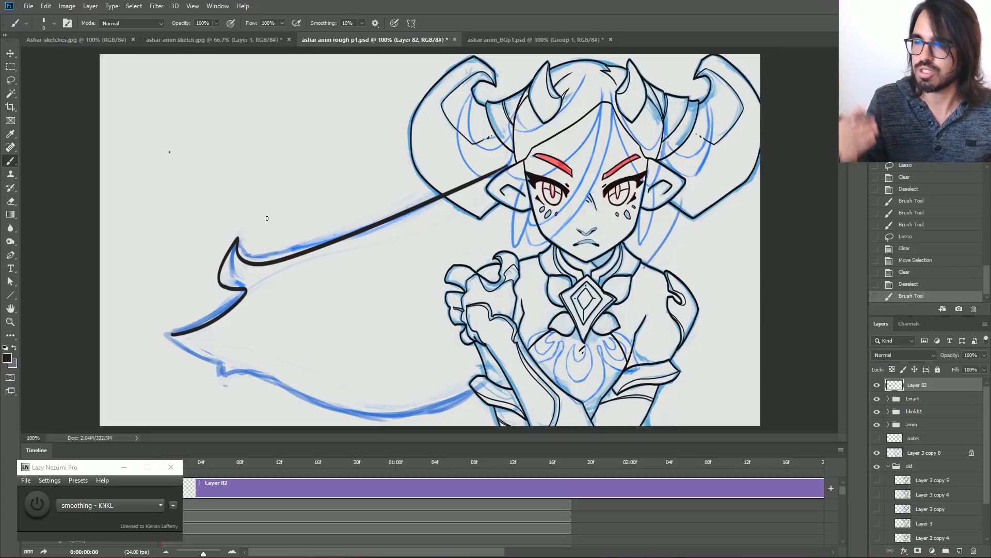
key(ctrl+z)
Turn Lazy Nezumi Pro processing back on and retrace the flowing hair's upper outline from its tip to the large horn.
click(36, 505)
mouse_move(162, 333)
mouse_down()
mouse_move(240, 300)
mouse_move(238, 242)
mouse_move(413, 204)
mouse_move(473, 160)
mouse_up()
key(ctrl+z)
mouse_move(238, 243)
mouse_down()
mouse_move(419, 215)
mouse_move(484, 164)
mouse_up()
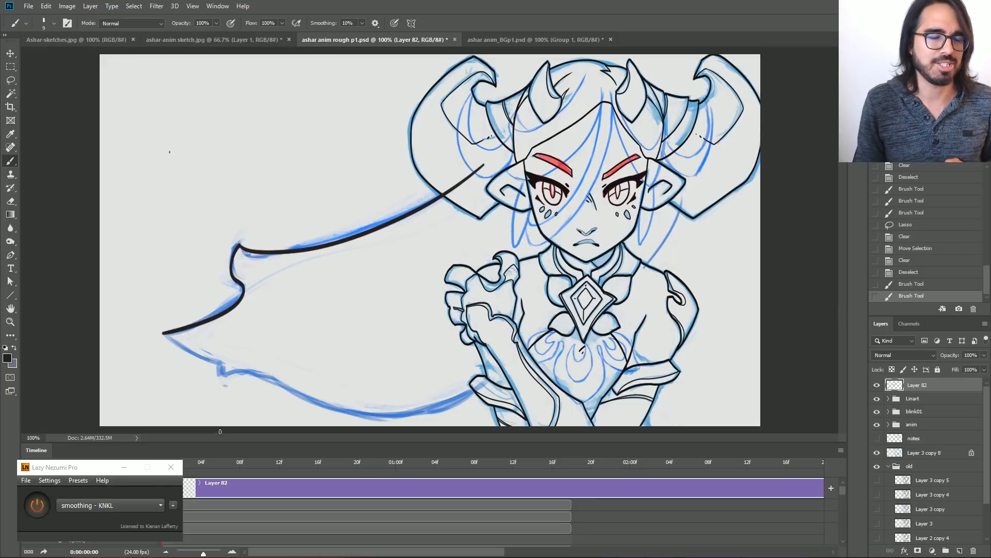
Turn processing off and move the Lazy Nezumi Pro window out of the way, and hide Layer 82 with the test strokes.
click(36, 508)
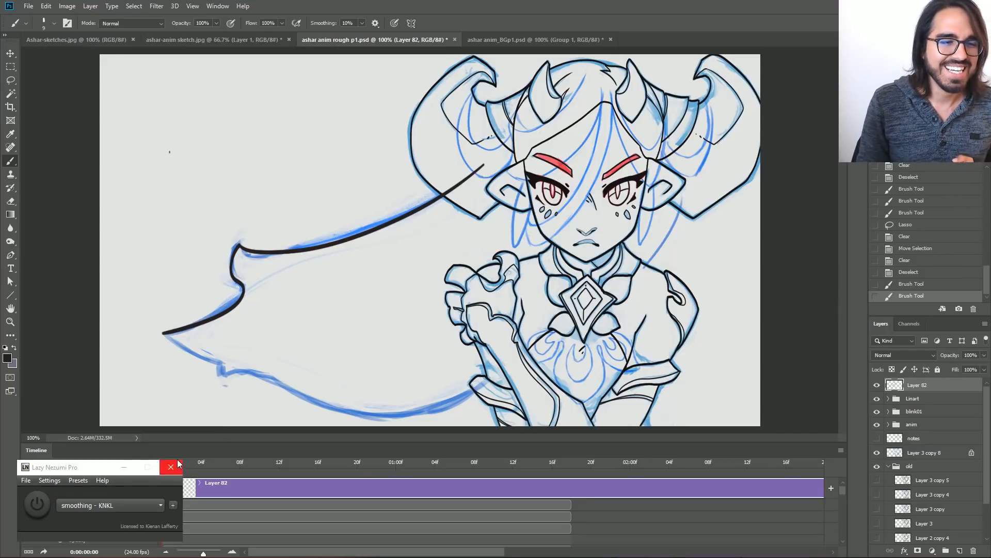
drag(63, 473, 990, 444)
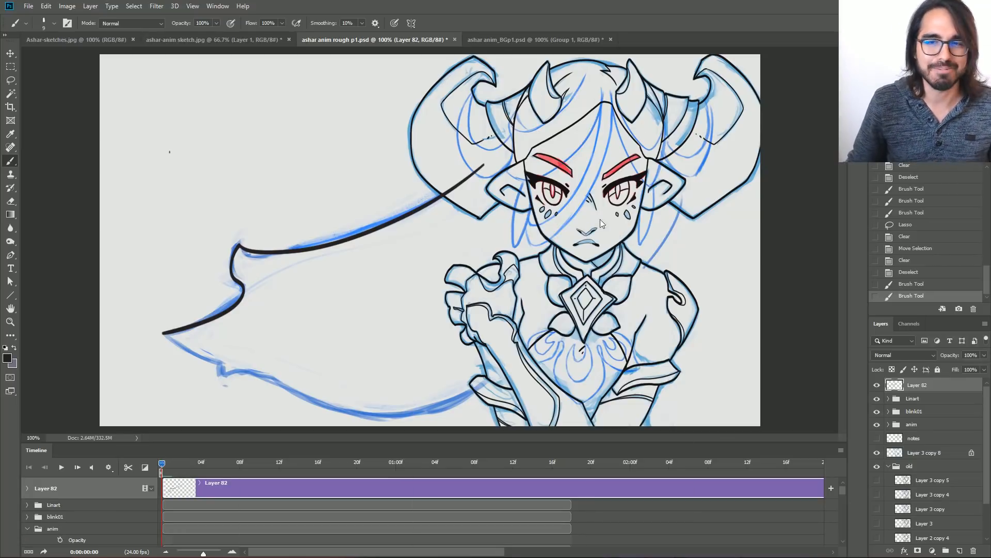
click(877, 386)
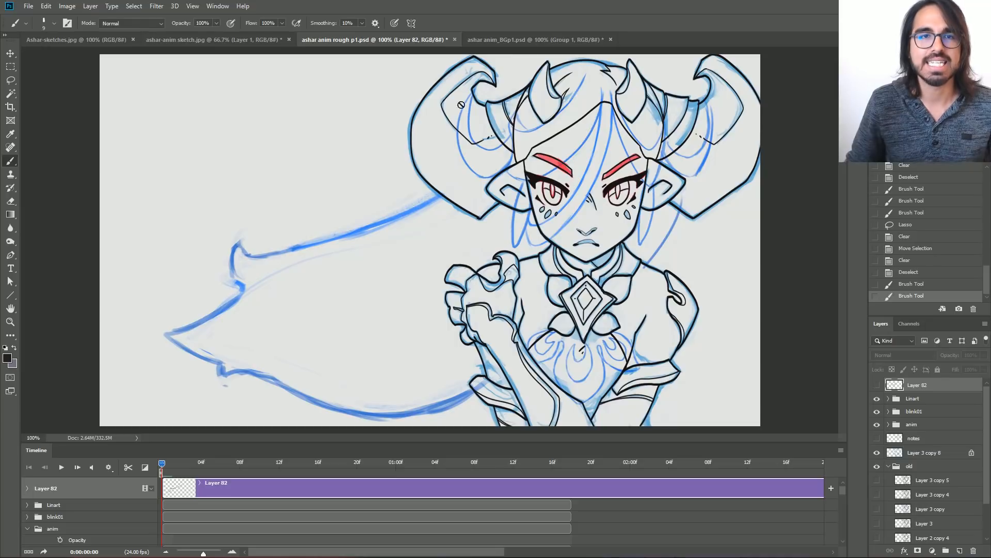
In ashar anim_BGp1.psd, hide the bg copy layer and expand the COMPLETE01 group.
click(490, 43)
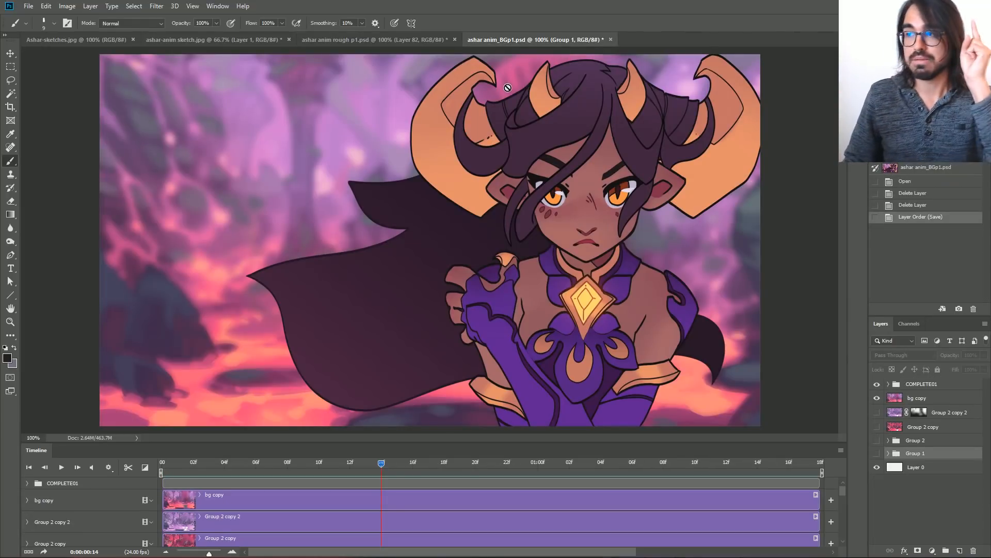
click(877, 398)
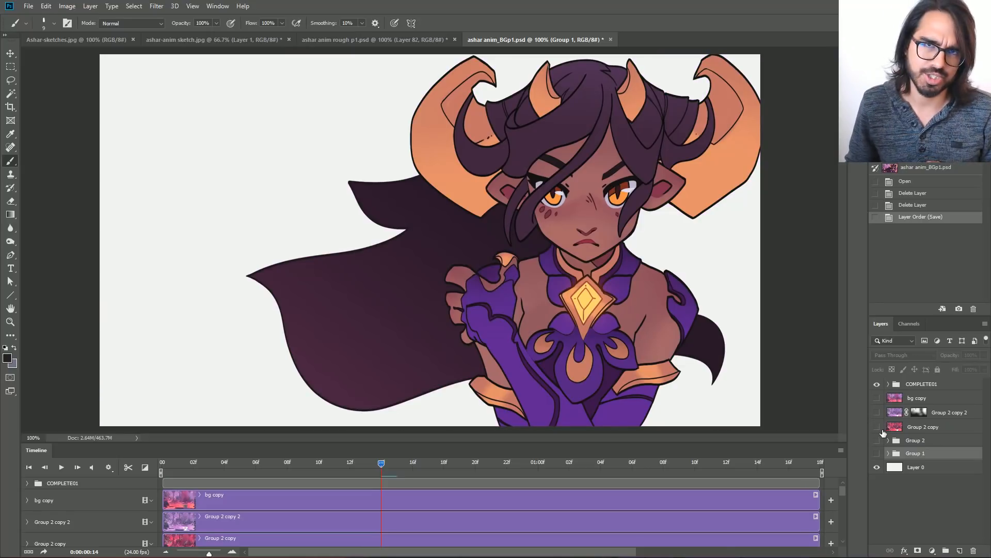
click(890, 389)
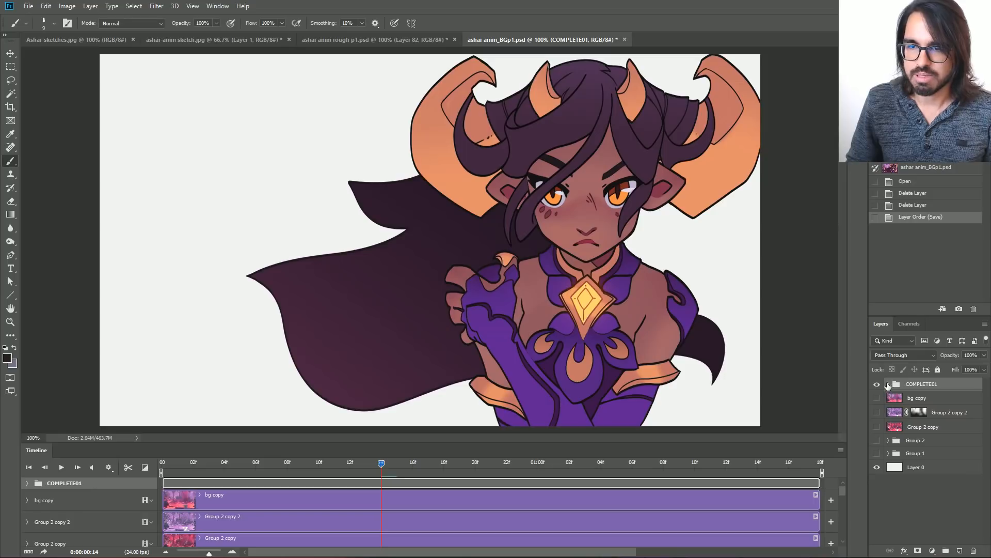
click(889, 385)
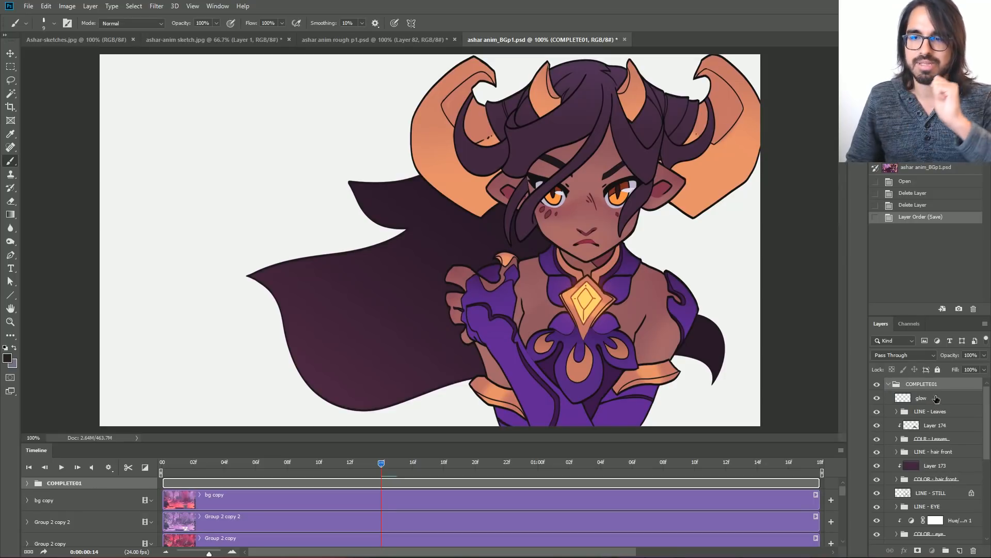
Select the LINE - Leaves group and return to the first frame with the whole animation fitted in the timeline.
click(932, 400)
click(932, 412)
click(172, 464)
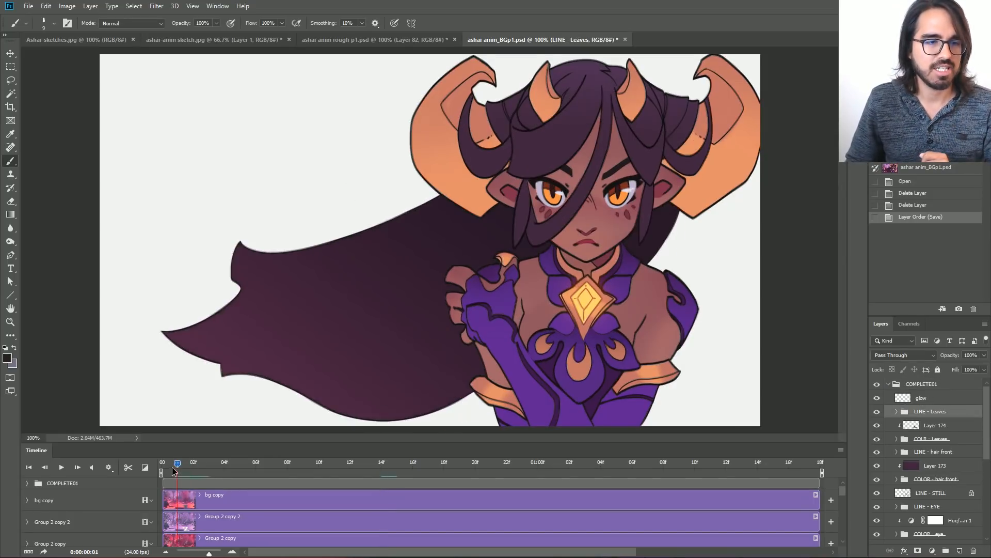
click(165, 551)
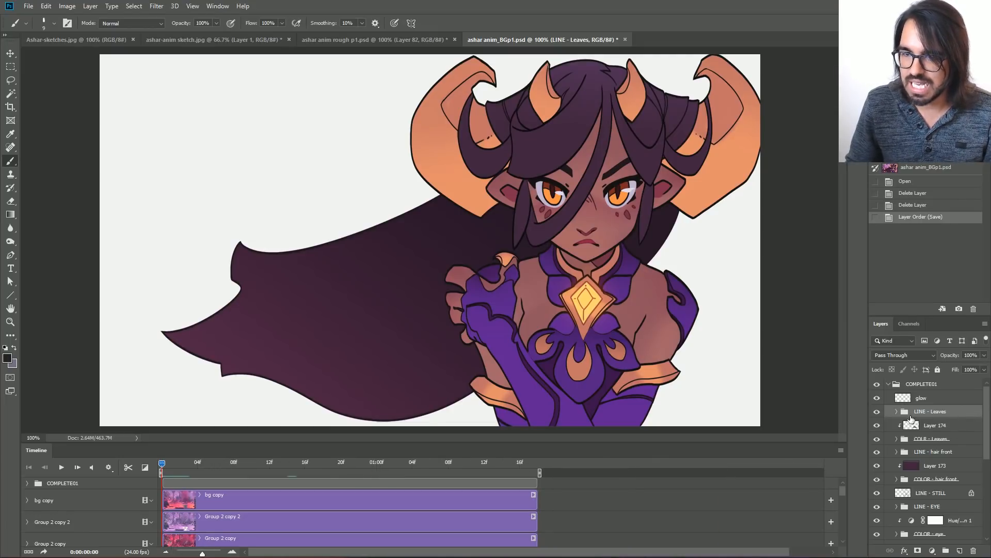
Select the LINE - hair front group and toggle its visibility to compare the front hair with and without lines, leaving it hidden.
click(955, 454)
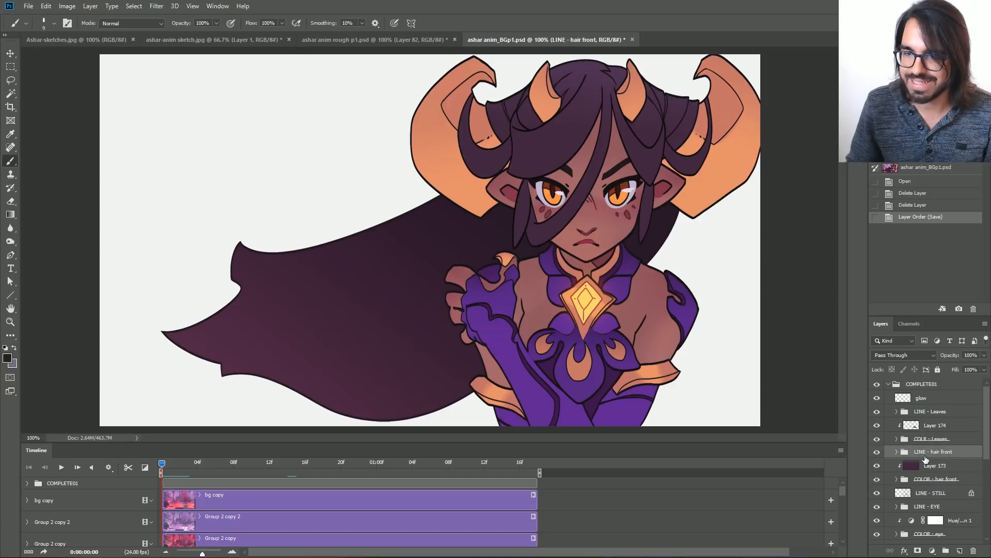
click(876, 452)
click(877, 452)
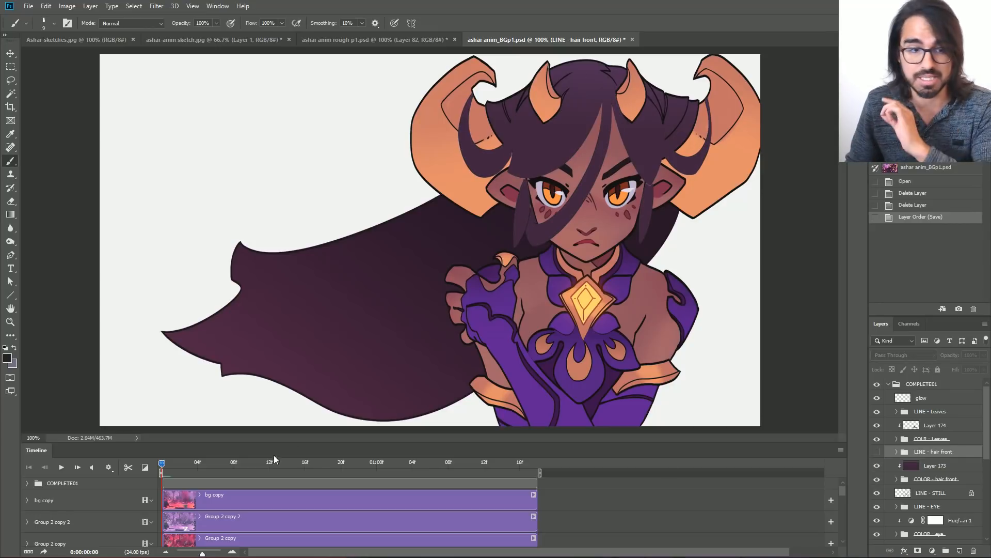
mouse_move(163, 463)
mouse_down()
mouse_move(368, 464)
mouse_move(154, 473)
mouse_up()
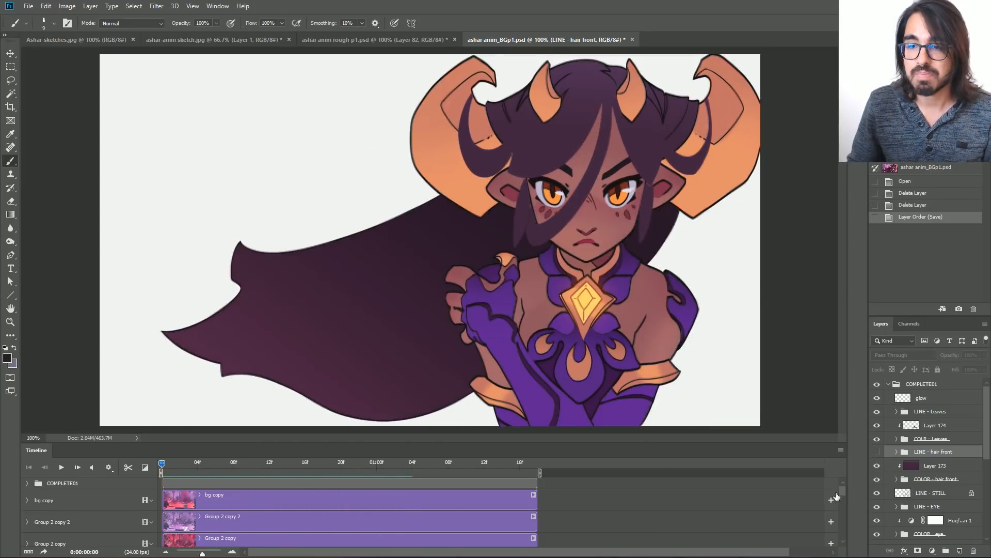
click(877, 453)
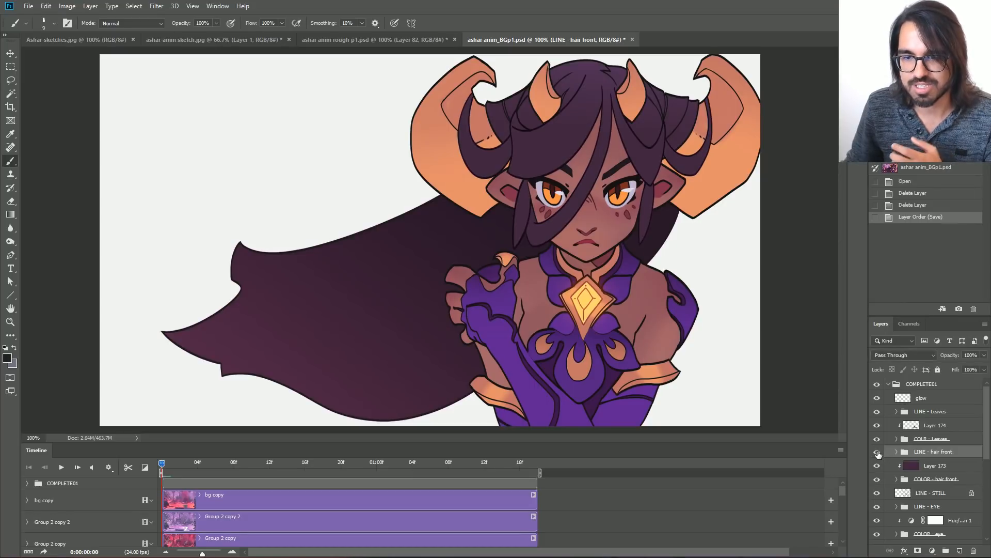
click(877, 453)
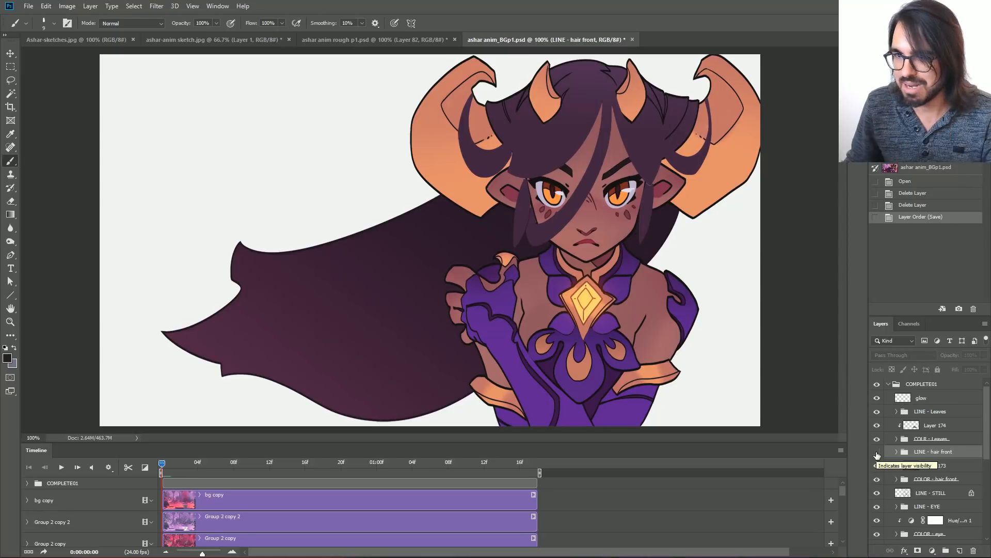
click(877, 453)
click(877, 453)
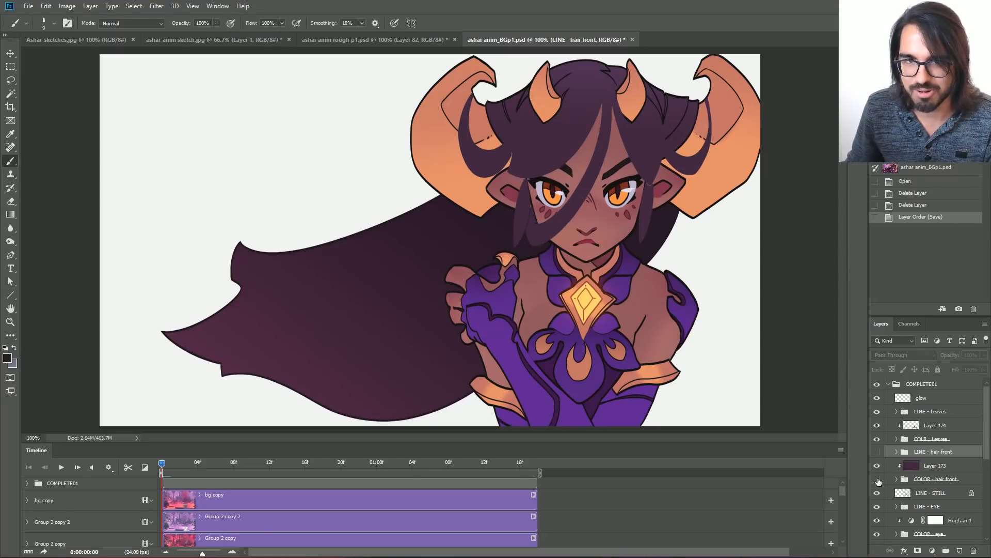
Toggle the COLOR - hair front group off and on to compare the character with and without the front hair fills.
click(877, 480)
click(877, 480)
click(877, 479)
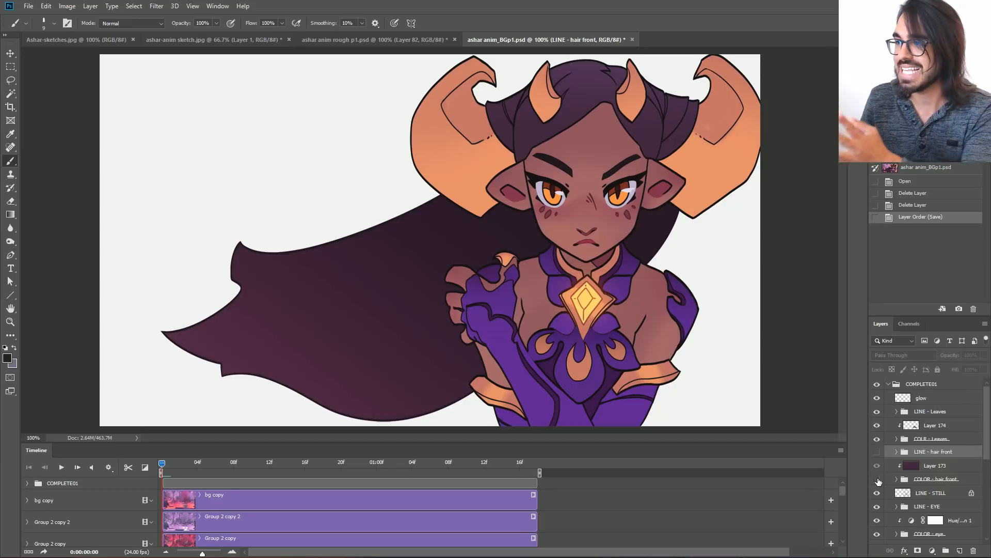
click(878, 479)
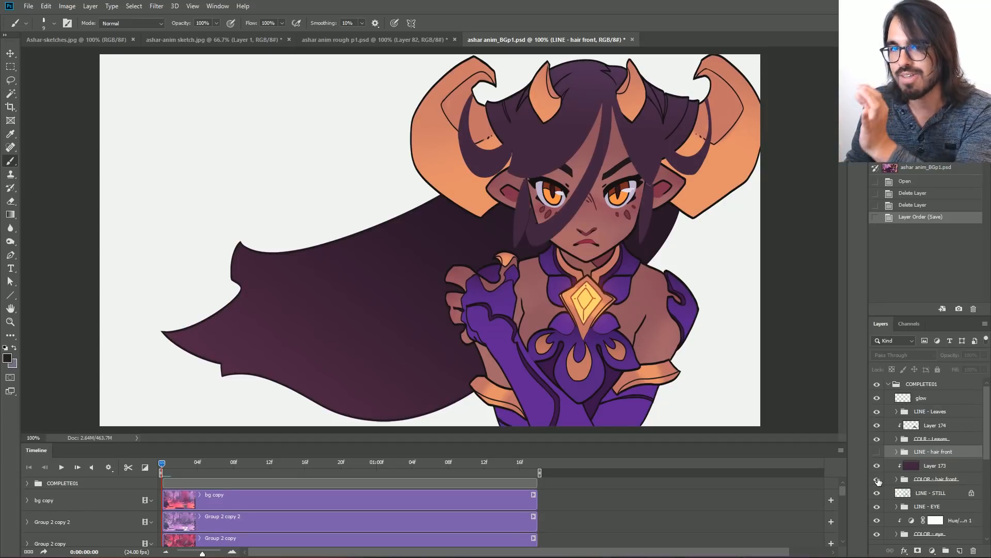
click(878, 479)
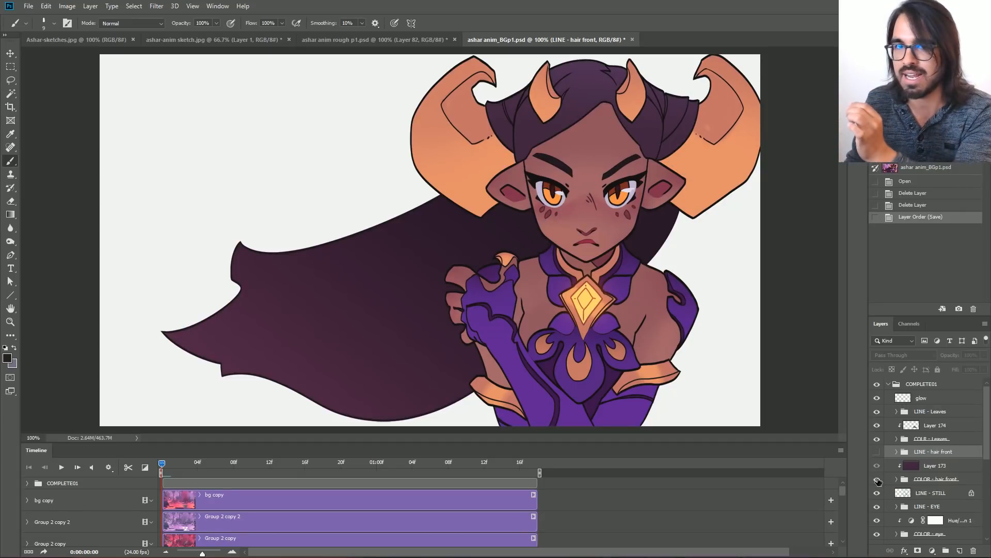
click(878, 480)
Examine the front hair fills across frames at 200% and 100% zoom, checking the timeline playback options and ending at 0:00:01:08.
drag(161, 460, 296, 462)
key(ctrl+plus)
drag(246, 241, 181, 364)
click(108, 467)
click(124, 482)
click(119, 508)
drag(296, 466, 333, 465)
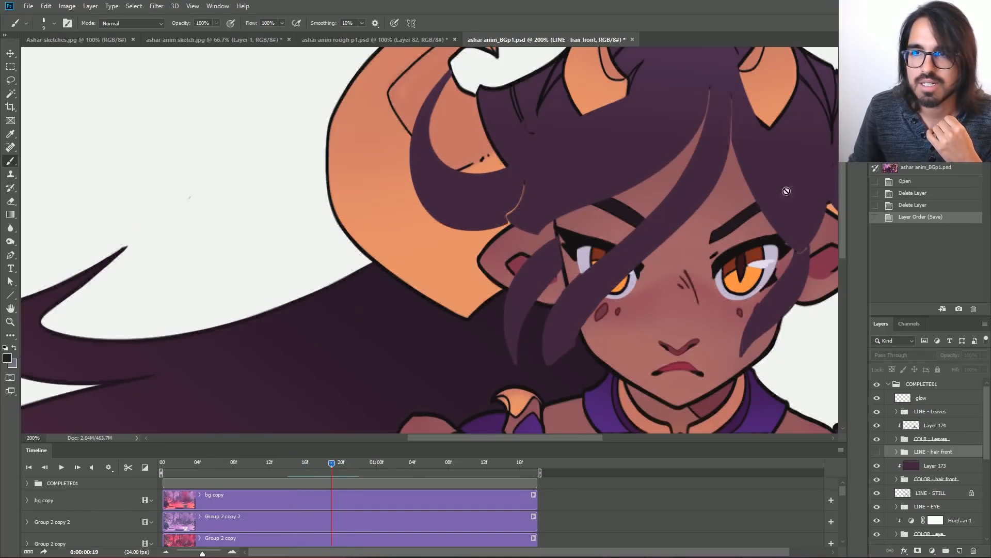
key(ctrl+minus)
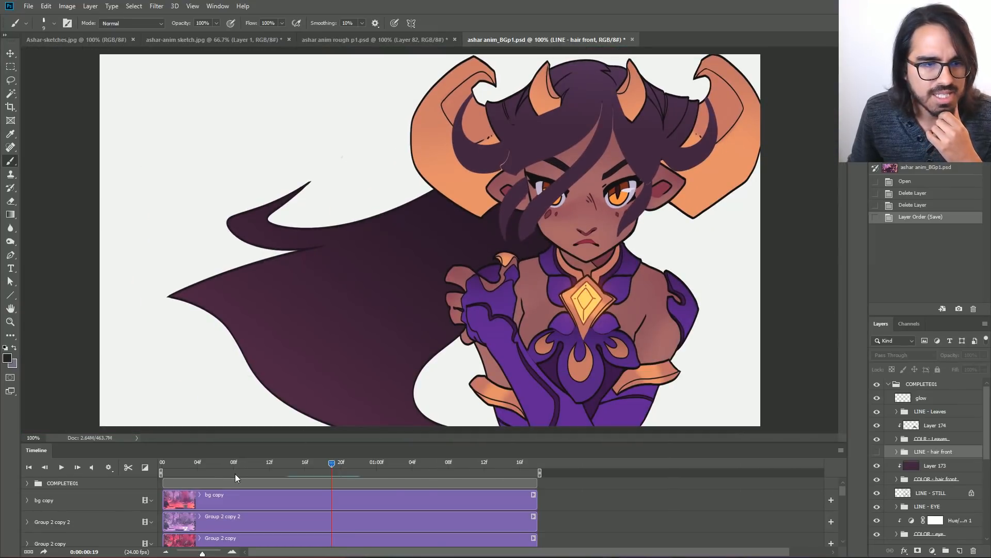
drag(336, 466, 448, 463)
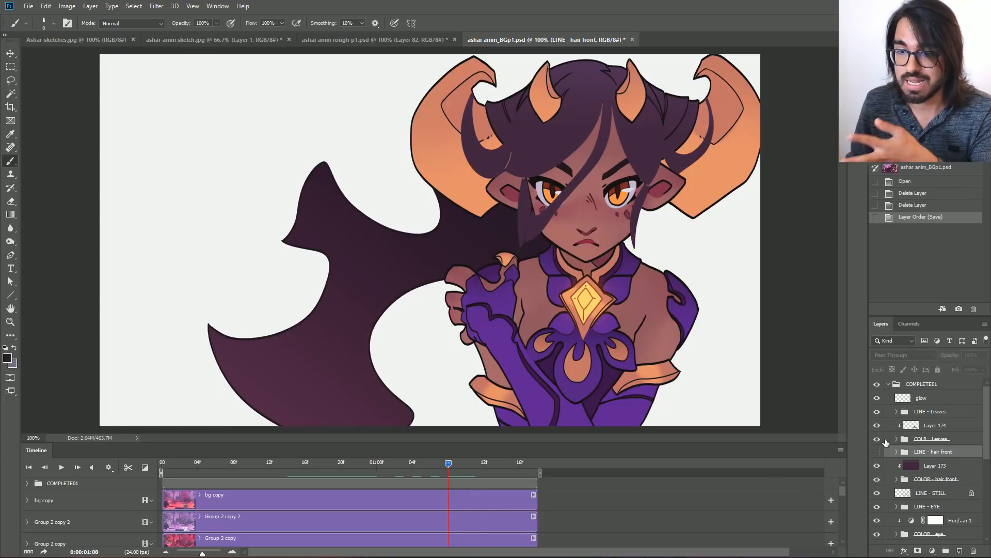
Show only the line art of the front hair by swapping the COLOR and LINE - hair front groups, and scrub to 0:00:01:03.
click(876, 480)
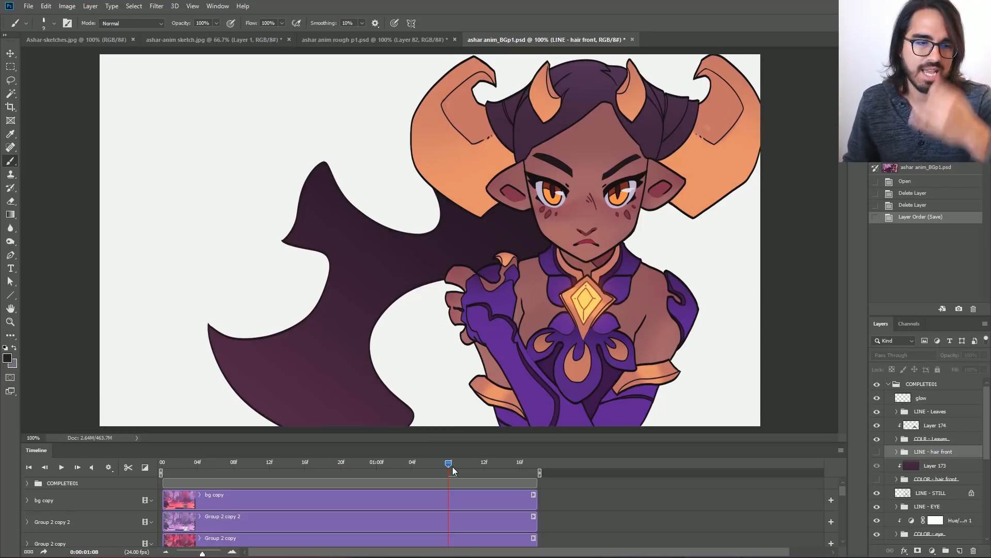
click(876, 453)
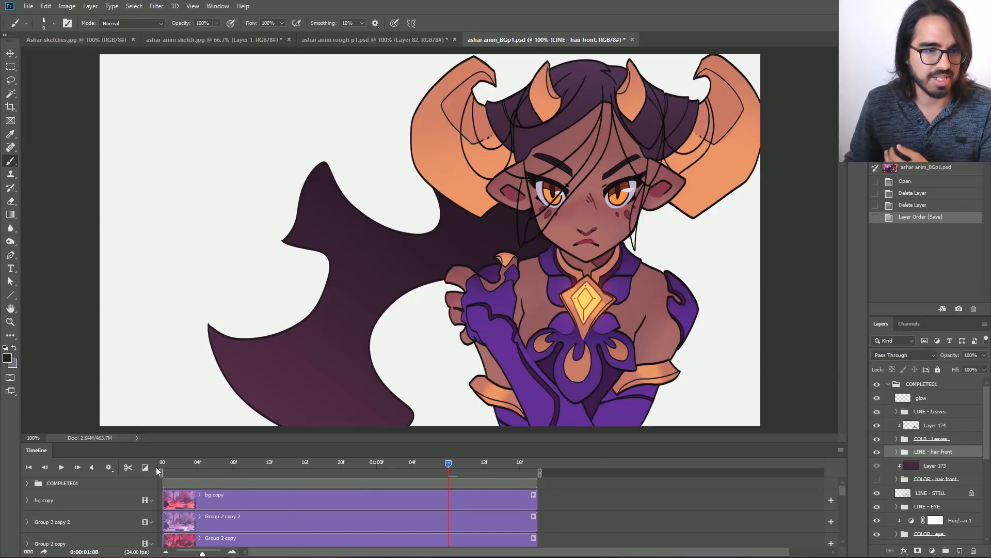
drag(177, 463, 404, 461)
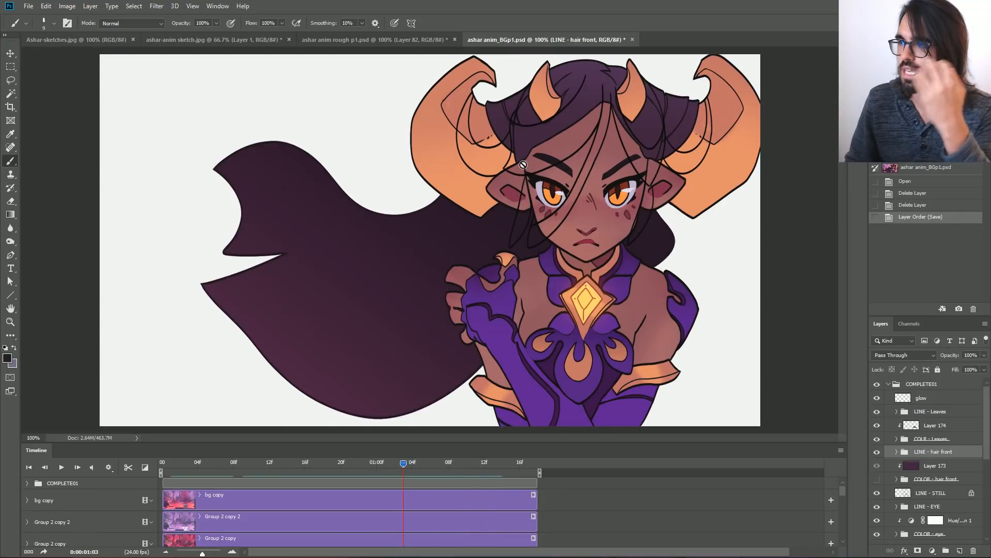
Hide the LINE - hair front group and toggle the LINE - Leaves group's visibility, leaving it hidden.
click(876, 452)
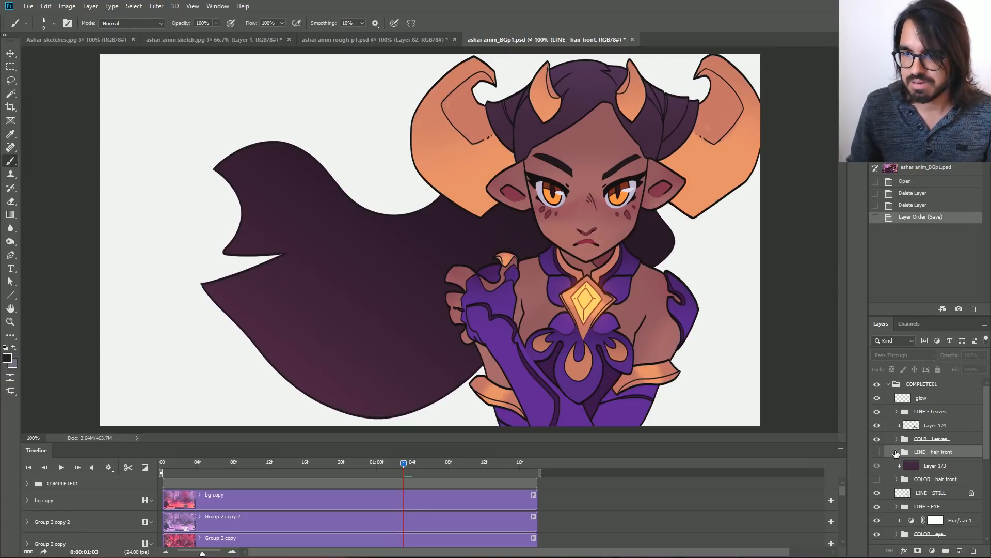
click(876, 412)
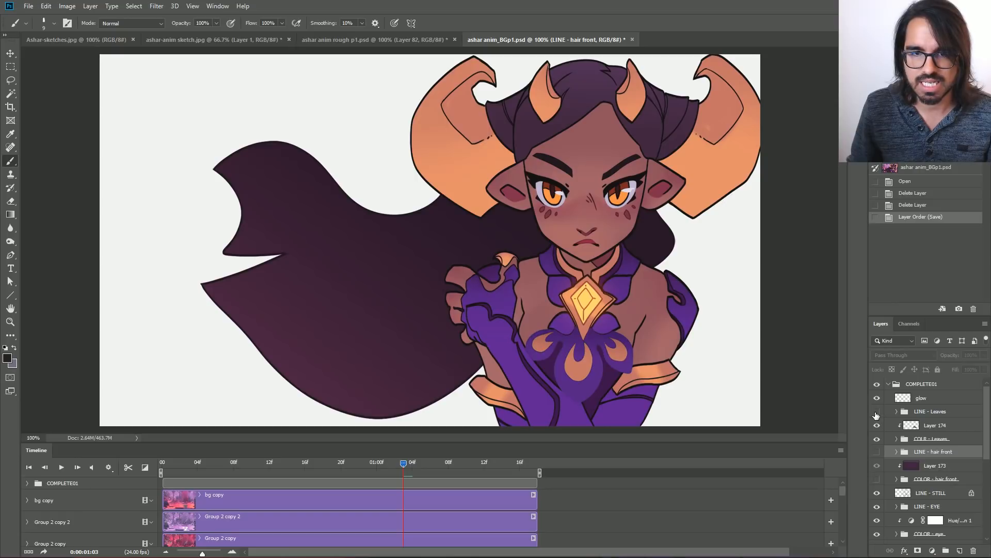
click(876, 414)
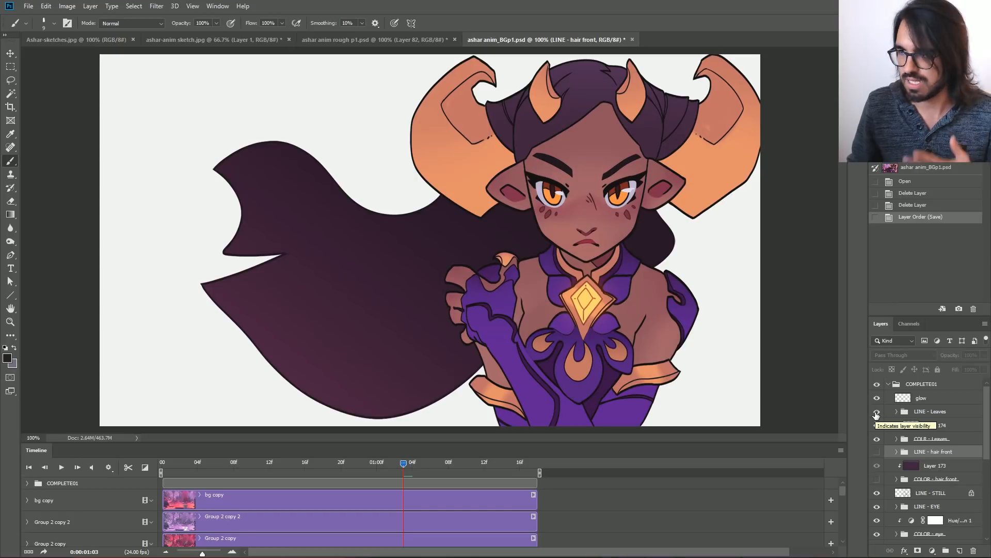
click(876, 413)
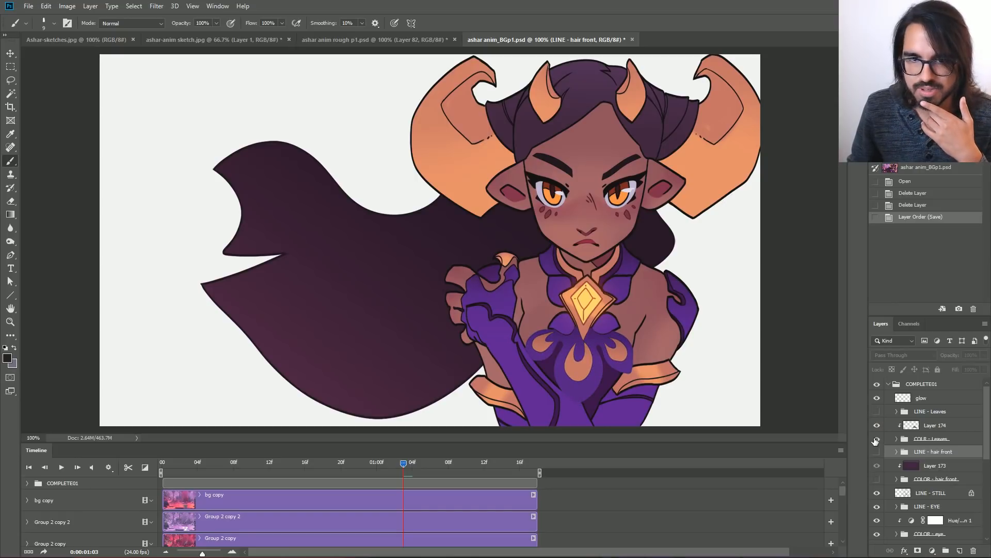
Compare the COLR - Leaves and LINE - Leaves groups by toggling and scrubbing to 0:00:01:06, leaving both groups hidden.
click(876, 439)
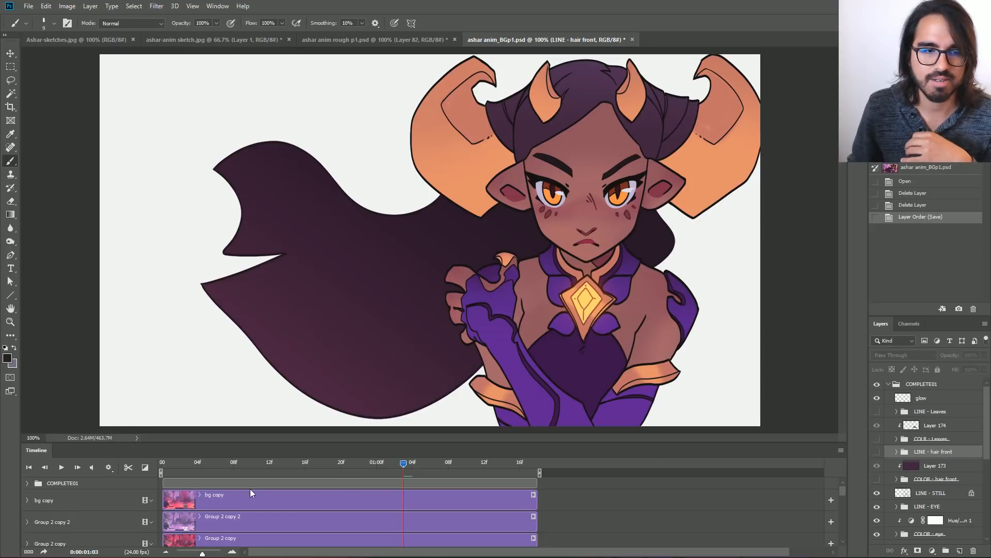
mouse_move(400, 463)
mouse_down()
mouse_move(331, 462)
mouse_move(402, 462)
mouse_up()
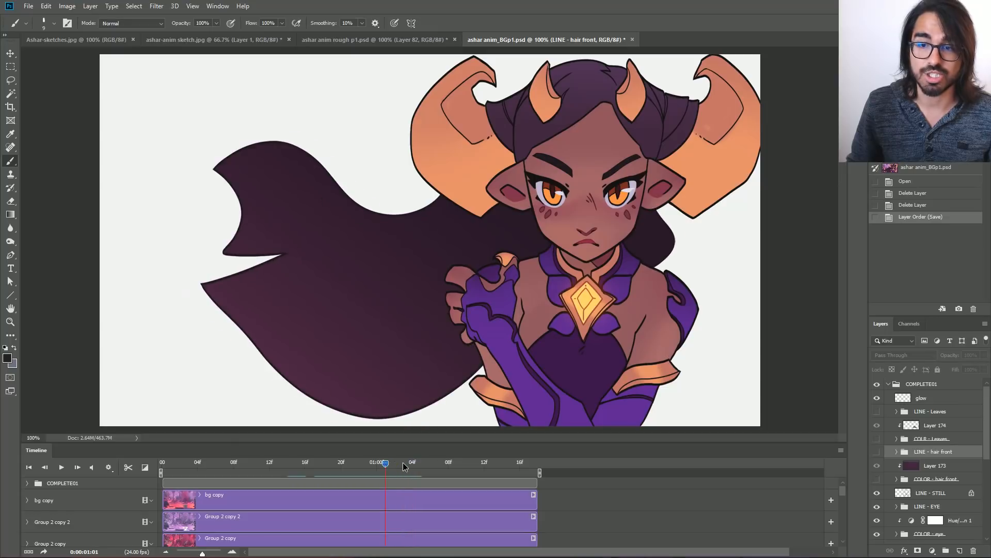
click(877, 439)
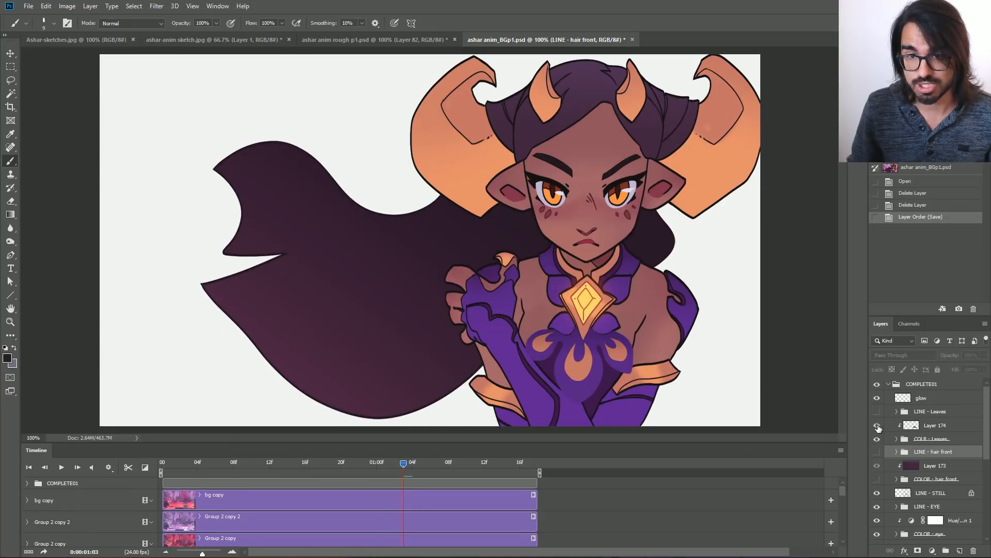
click(876, 412)
mouse_move(370, 461)
mouse_down()
mouse_move(405, 460)
mouse_move(323, 462)
mouse_move(517, 453)
mouse_move(432, 452)
mouse_up()
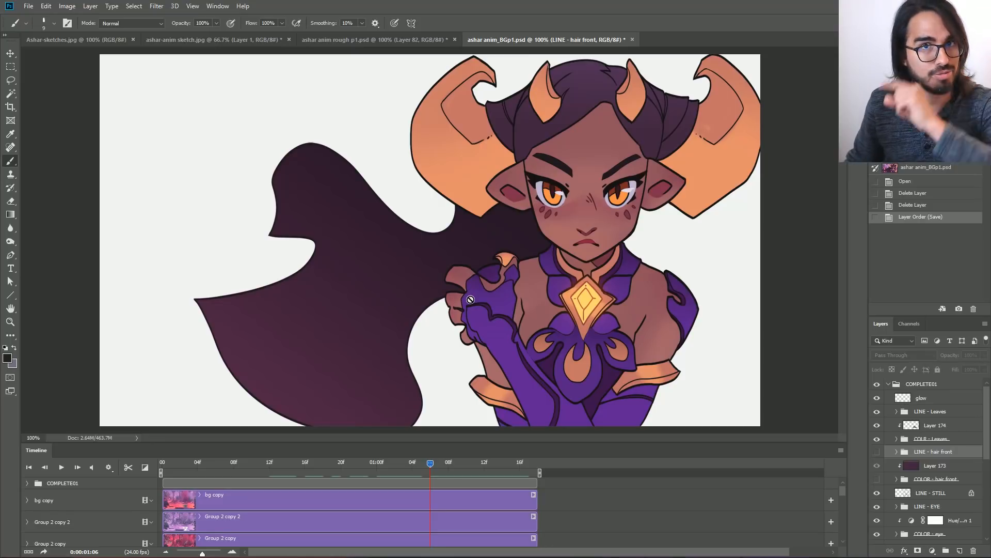
click(878, 412)
click(877, 438)
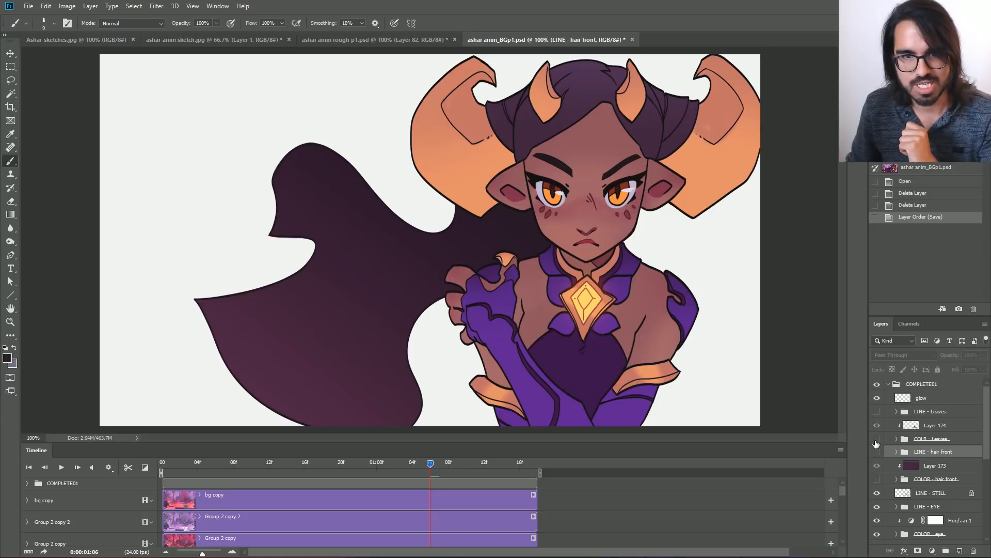
Hide the LINE - EYE group, inspect the face at 0:00:00:10, restore the group and scrub to 0:00:00:16.
scroll(881, 480, down, 1)
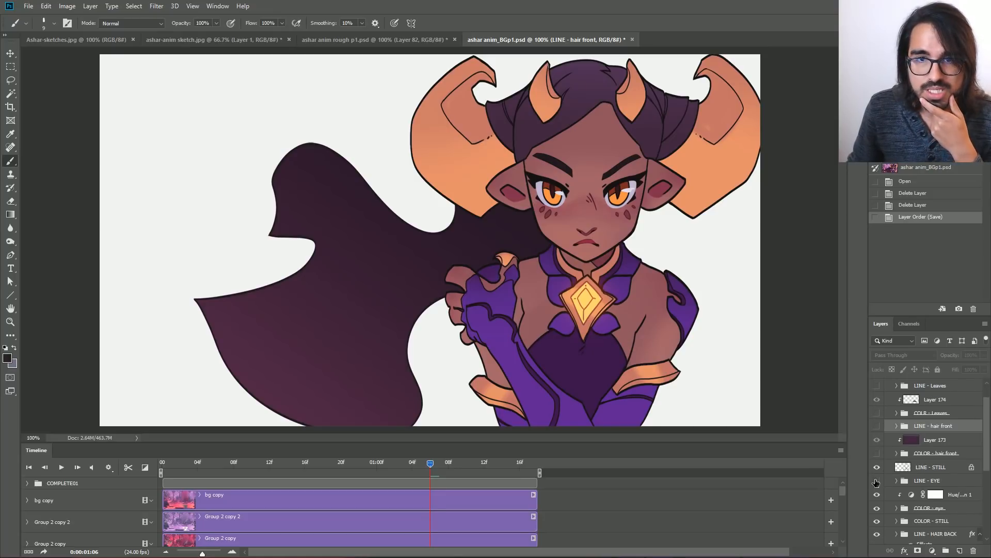
click(876, 482)
click(876, 482)
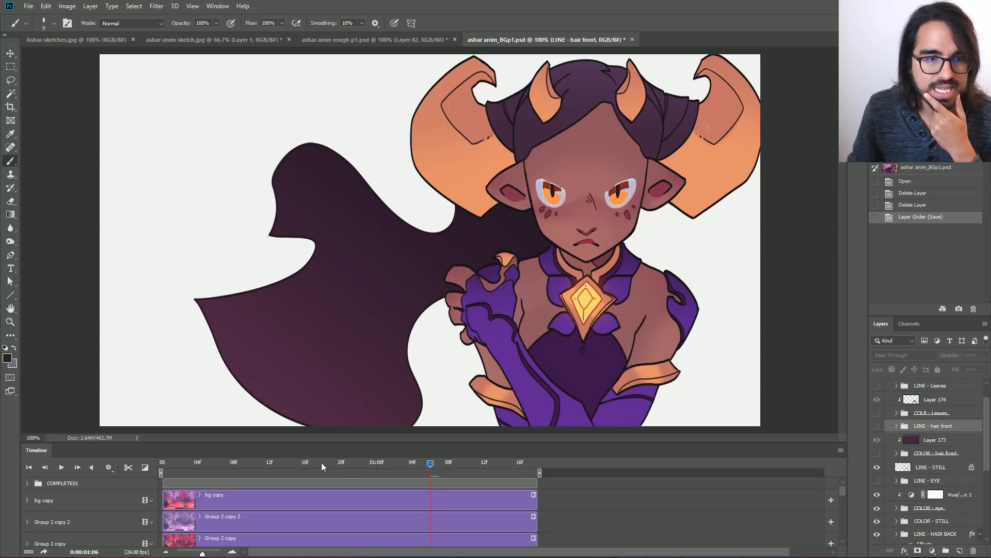
drag(192, 463, 248, 481)
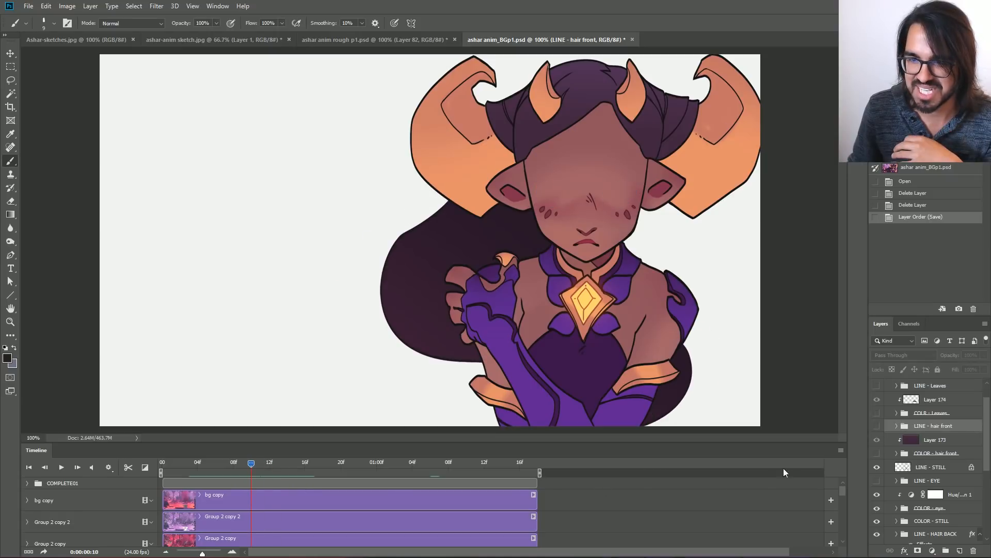
click(878, 481)
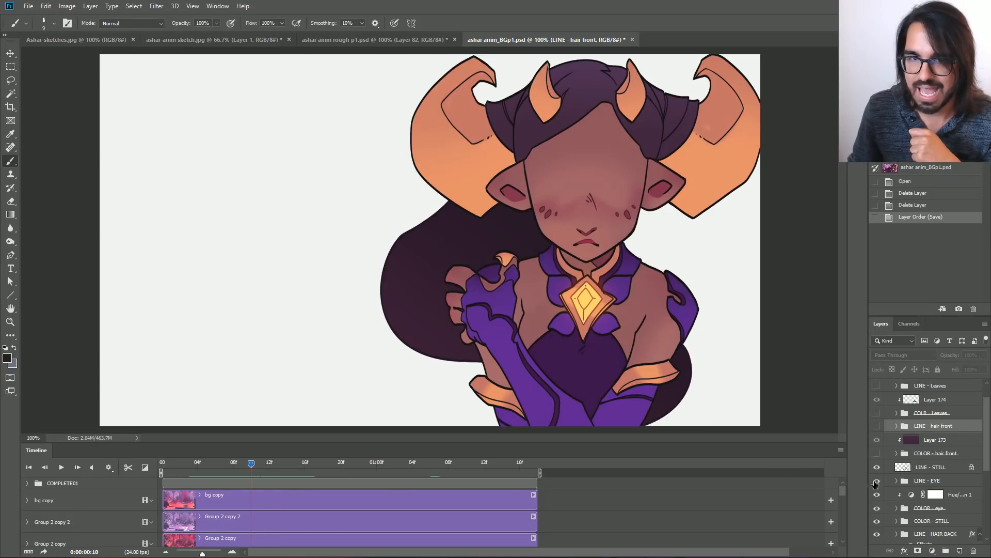
drag(253, 460, 304, 470)
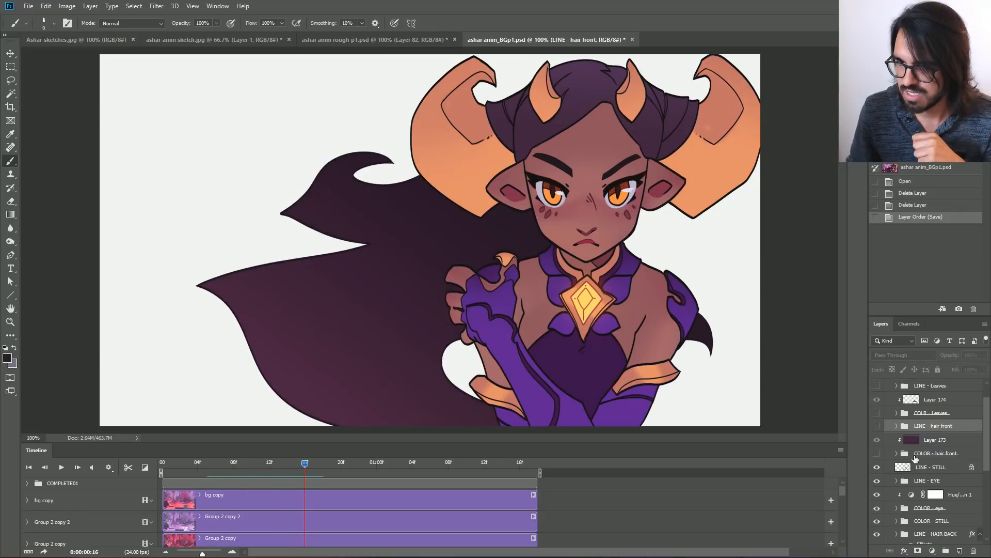
Toggle the LINE - STILL layer, hide the LINE - EYE and COLOR - eye groups, and scrub to 0:00:00:21.
scroll(915, 459, down, 1)
click(876, 455)
click(877, 455)
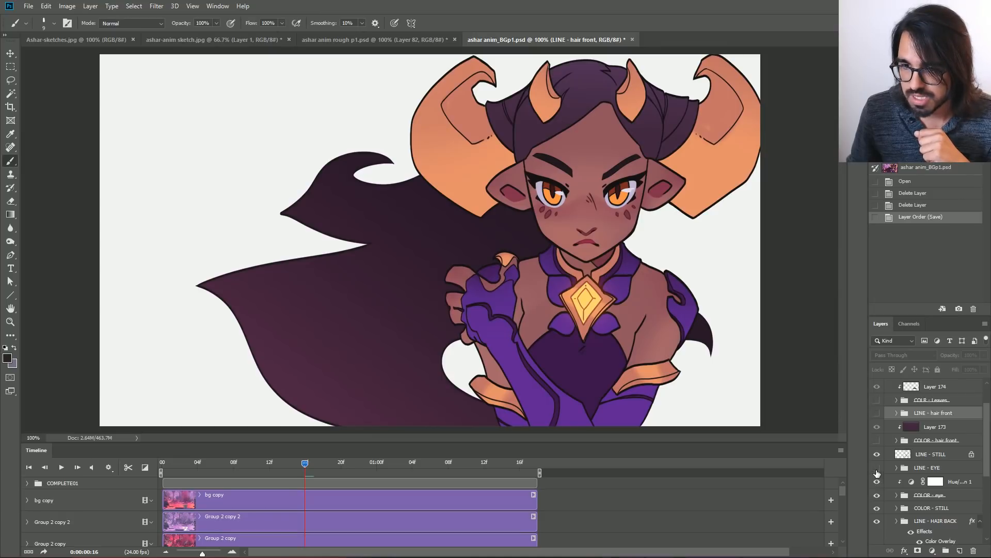
click(876, 471)
click(877, 496)
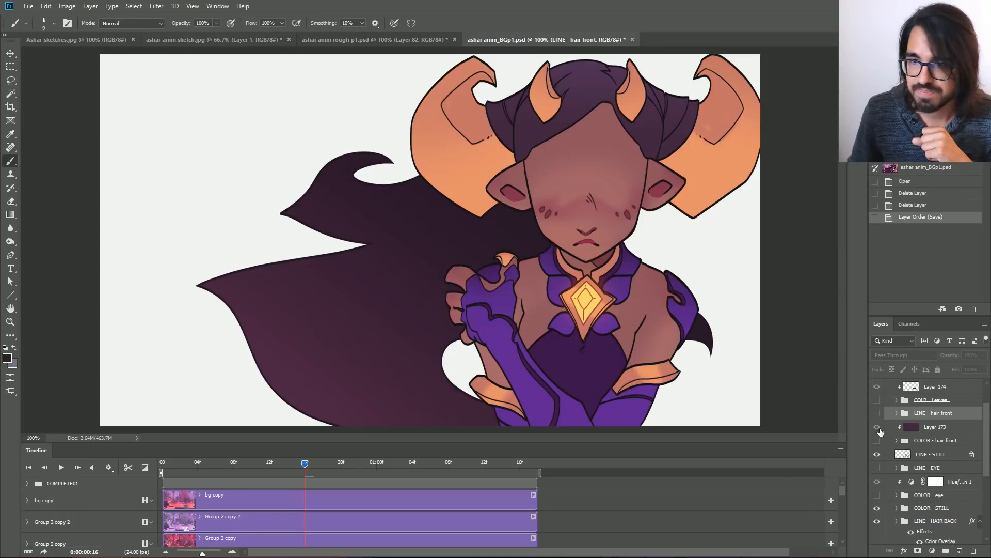
scroll(910, 471, down, 1)
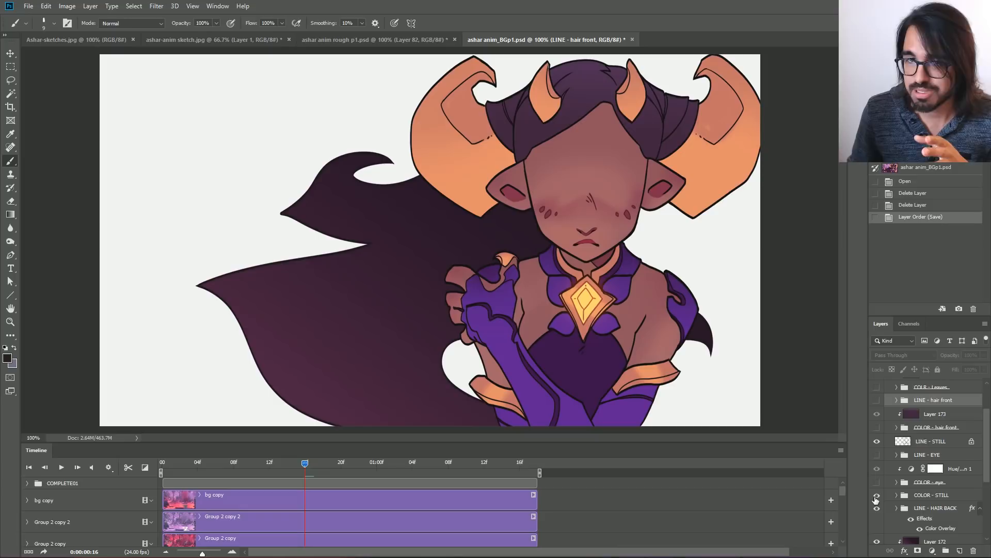
drag(305, 463, 354, 463)
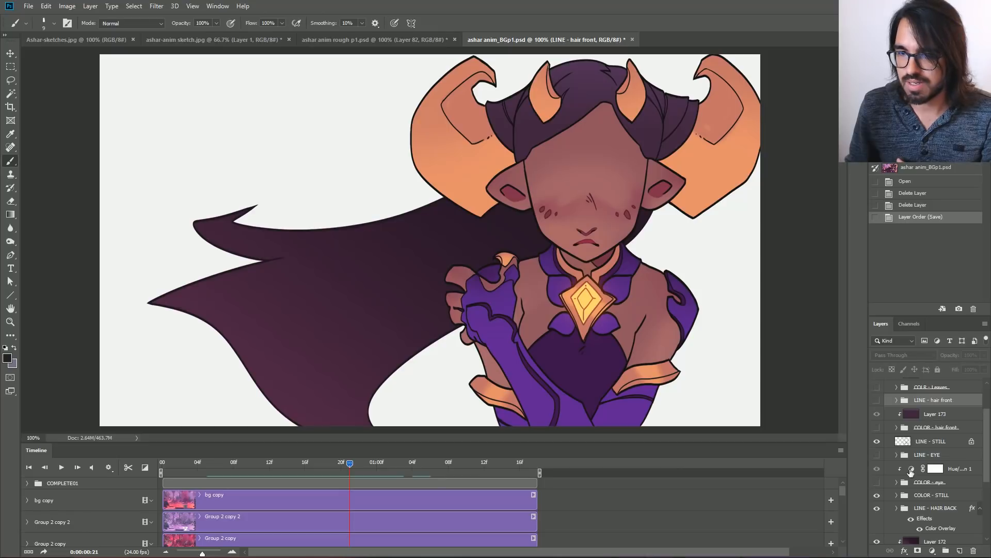
Isolate the back hair by hiding LINE - STILL and COLOR - STILL, and play its animation, stopping at 0:00:01:06.
scroll(911, 472, down, 2)
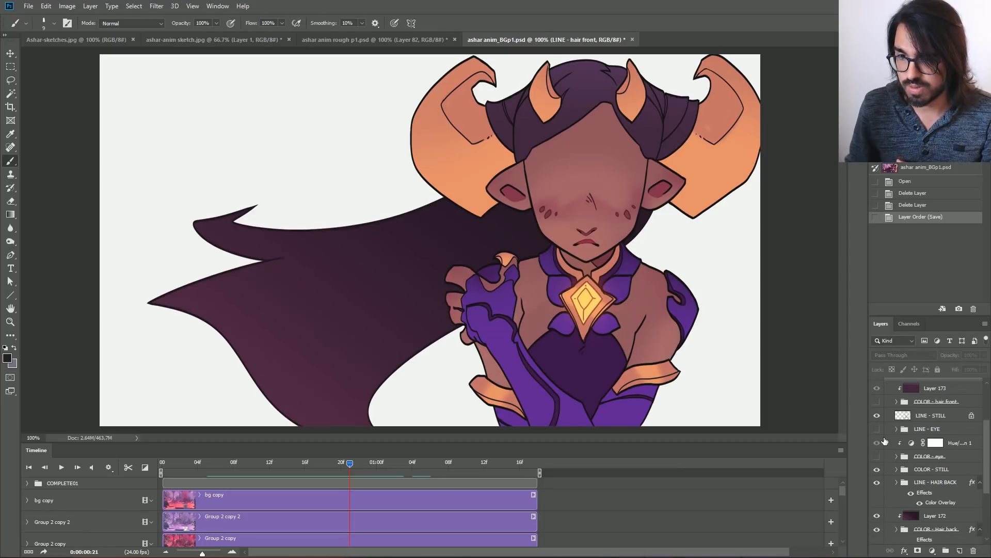
click(876, 417)
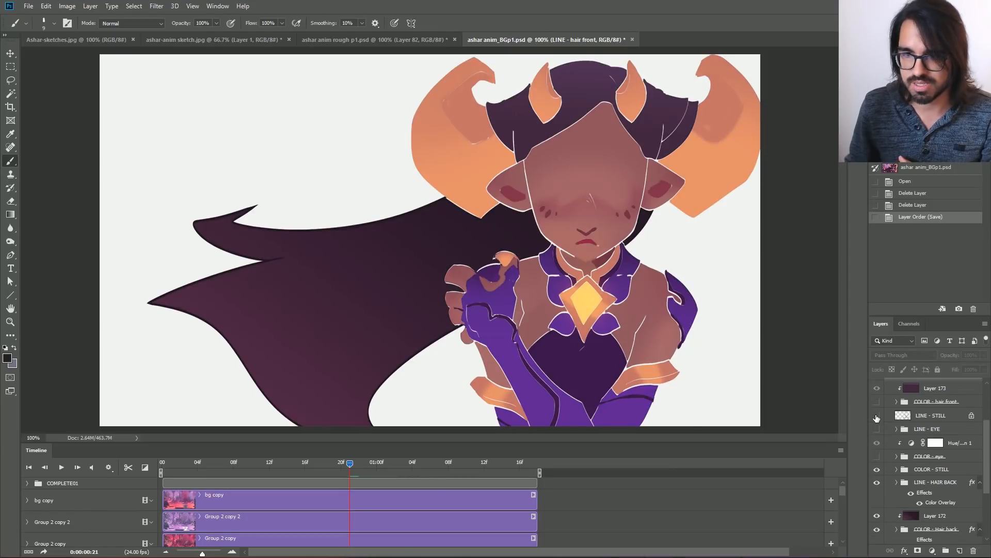
click(877, 469)
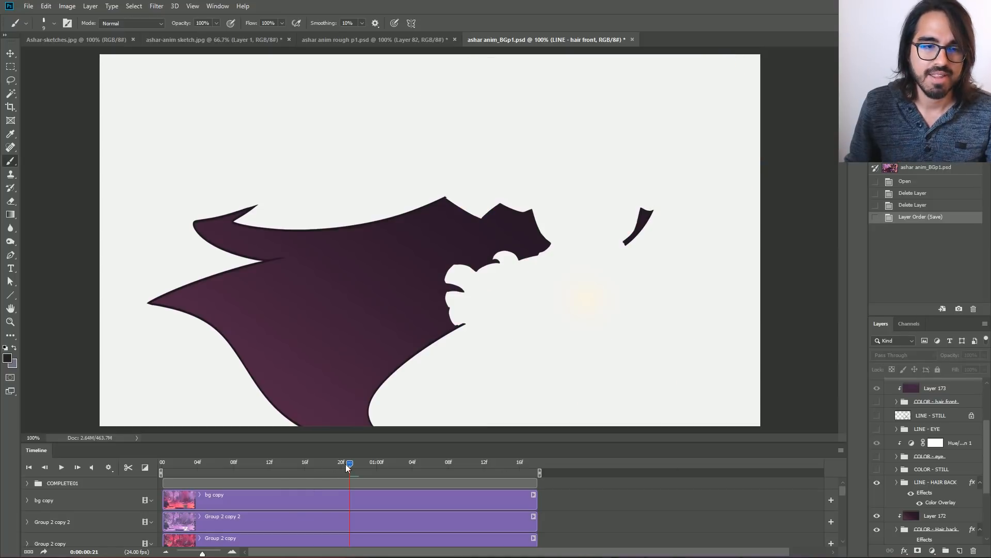
drag(348, 463, 196, 462)
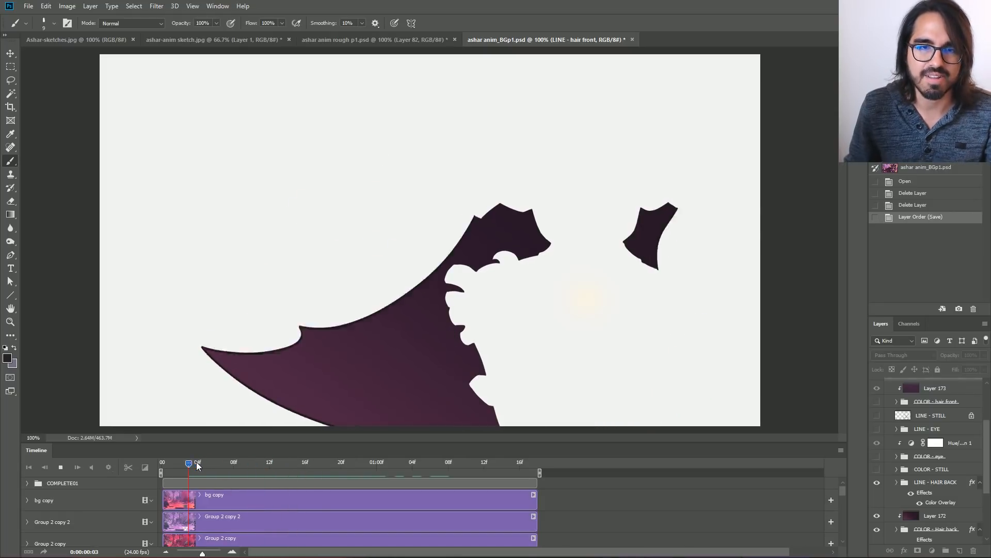
key(space)
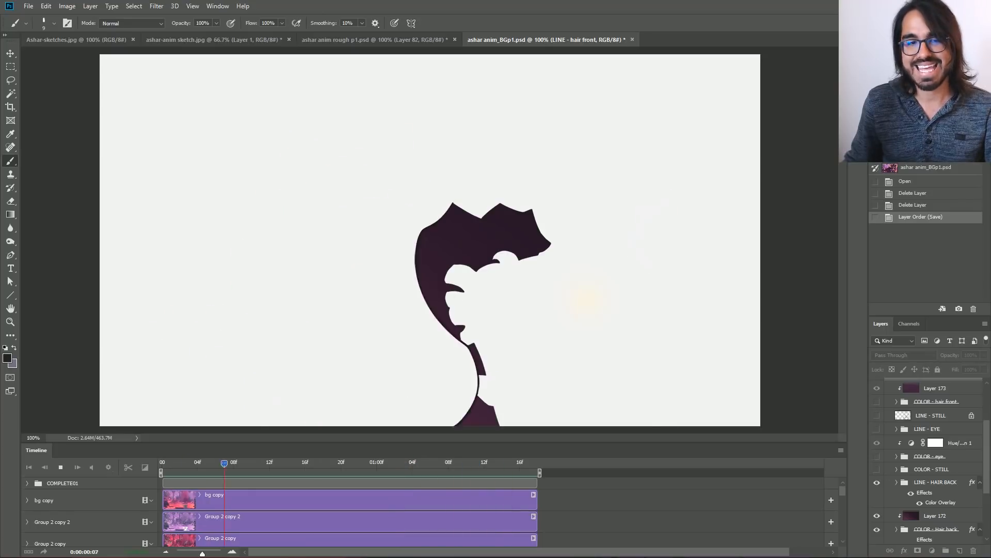
key(space)
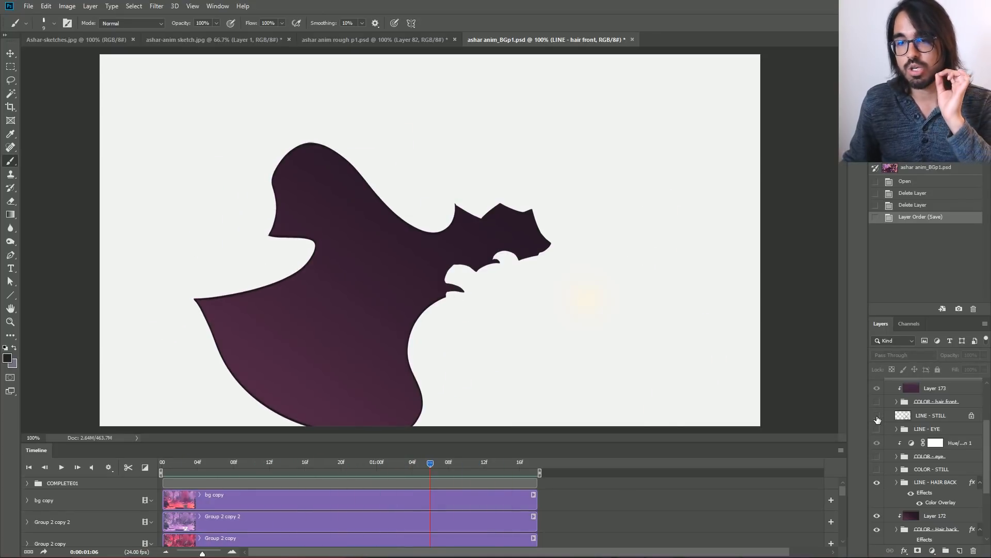
Show the LINE - STILL layer and the LINE - hair front group, and play the animation.
click(877, 416)
scroll(877, 418, up, 2)
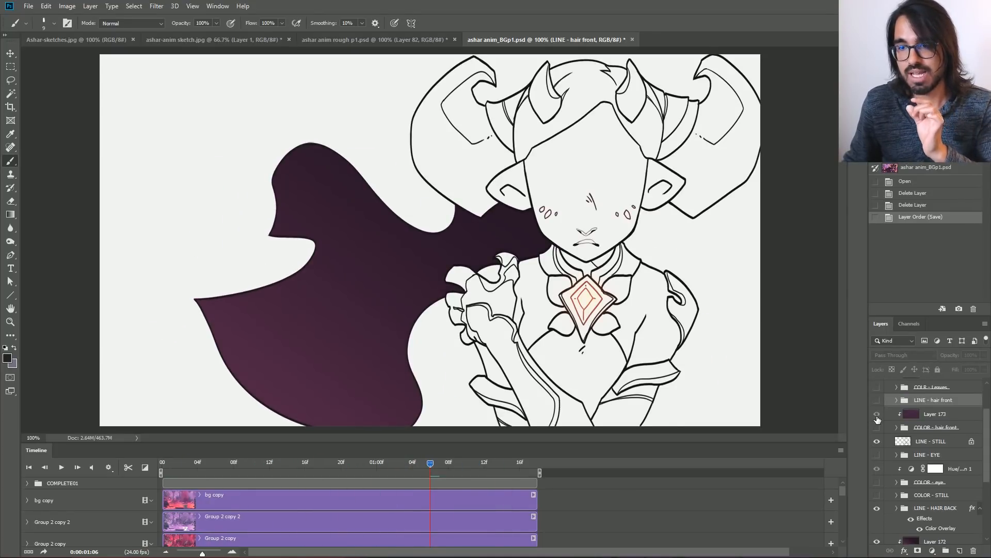
click(877, 414)
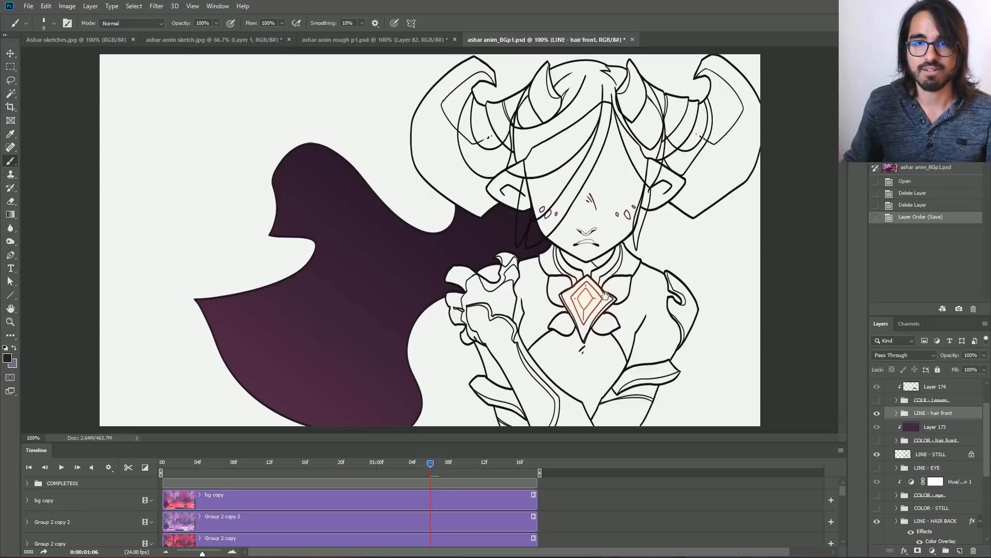
key(space)
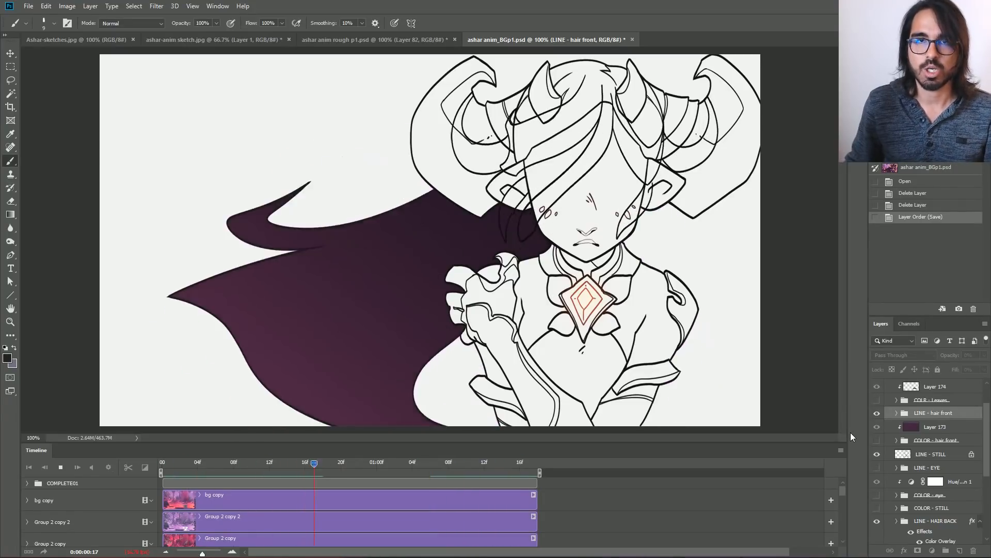
Check the resolution and loop settings in the timeline playback options, and close them.
click(109, 468)
click(126, 481)
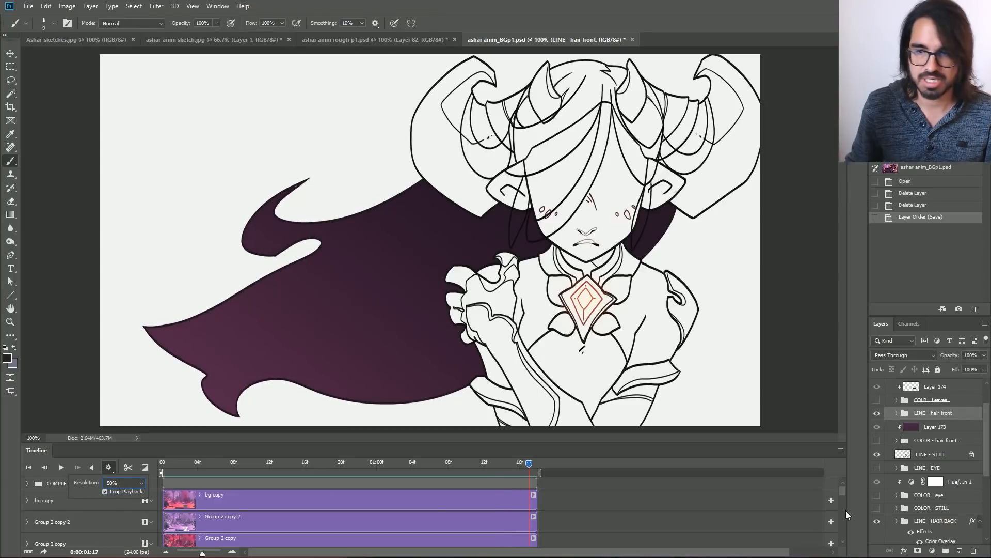
click(661, 458)
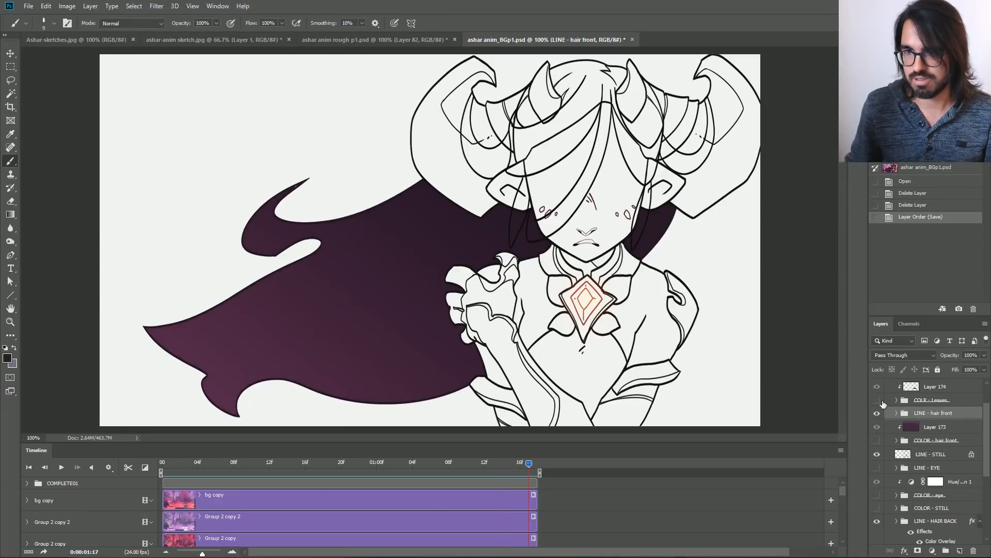
Select Layer 174, show the LINE - EYE group, and play the animation with the eye line art, stopping at 0:00:00:10.
click(936, 387)
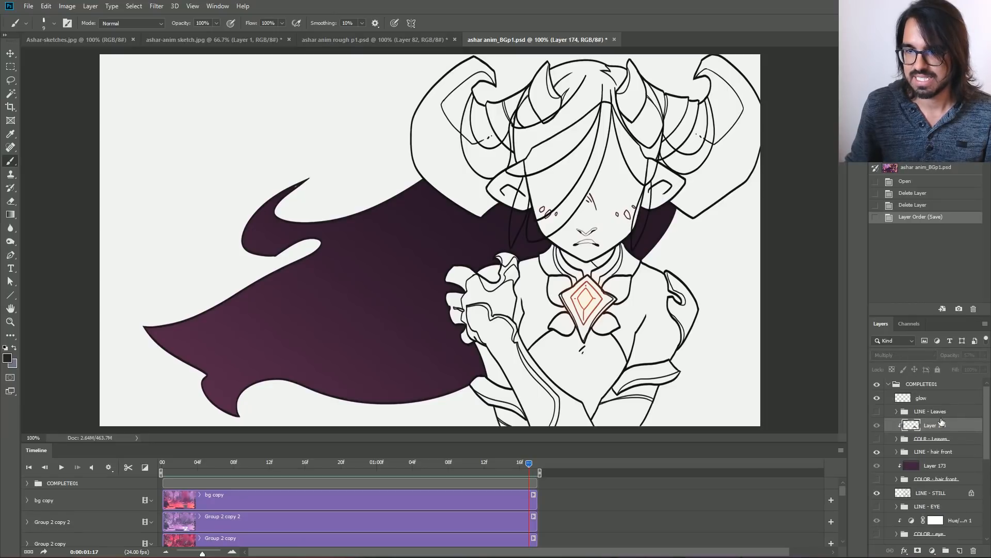
scroll(887, 475, up, 1)
click(877, 480)
key(space)
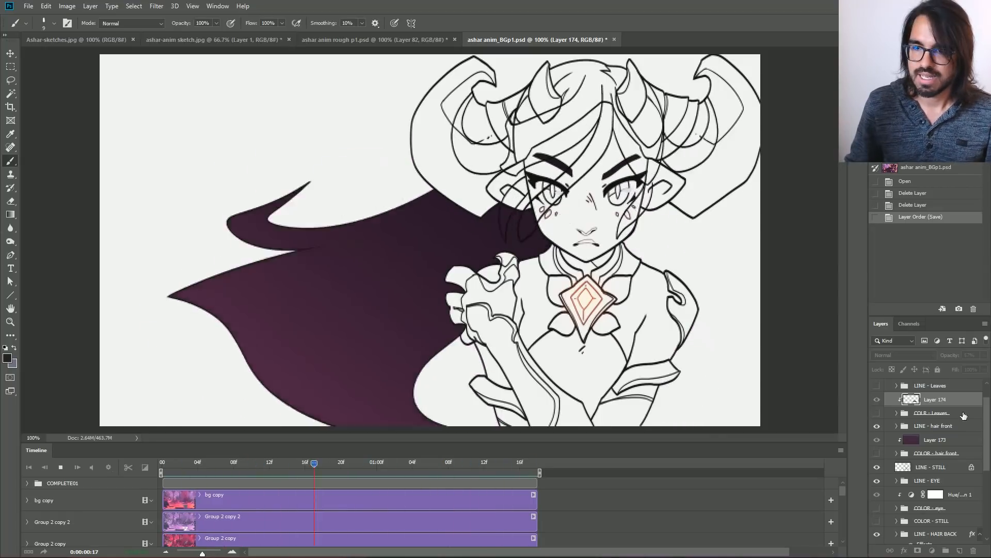
key(space)
Show the COLOR - hair front group and play the animation with the front hair fills, stopping at 0:00:00:00.
click(877, 453)
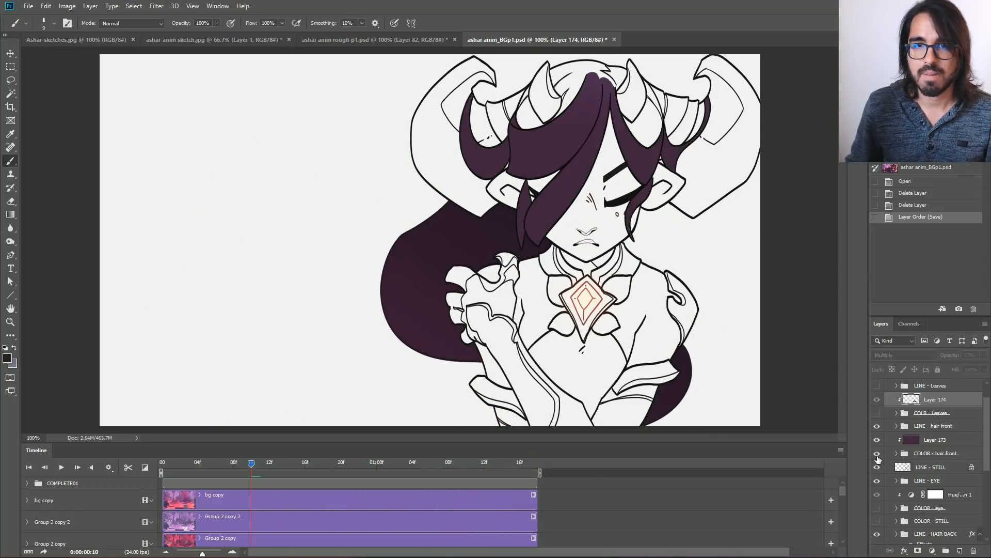
key(space)
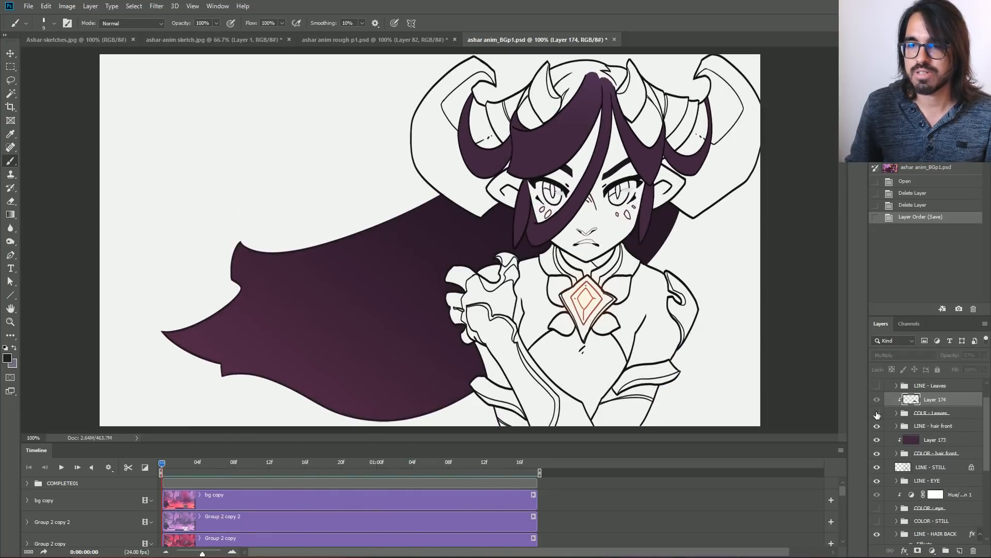
key(space)
Restore the full character by showing the COLR - Leaves, LINE - Leaves, COLOR - eye and COLOR - STILL groups.
click(877, 413)
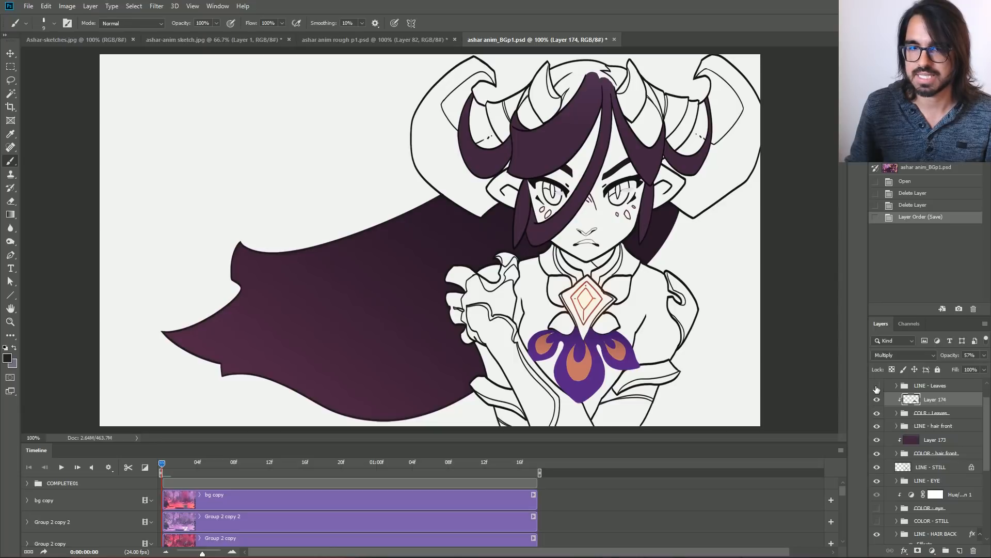
click(876, 386)
click(877, 508)
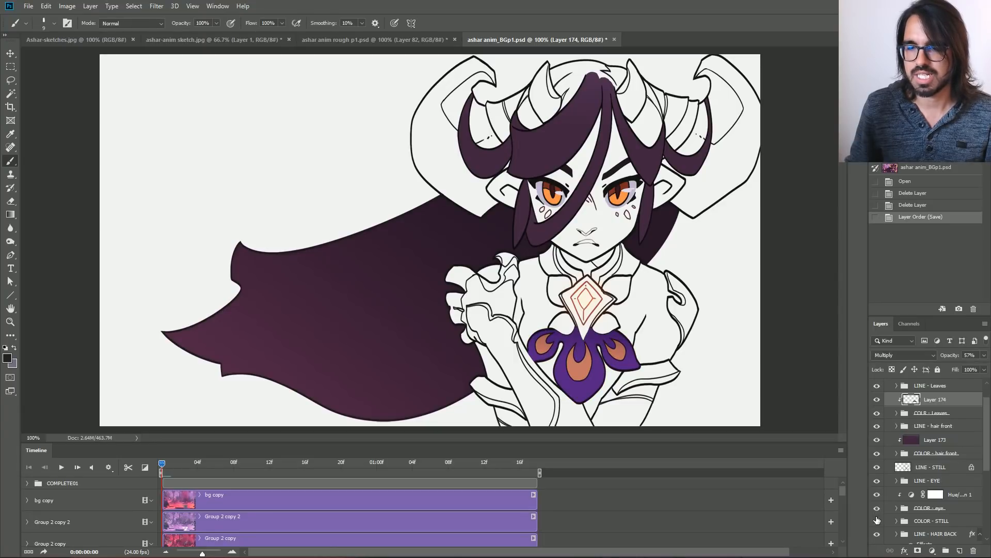
click(877, 520)
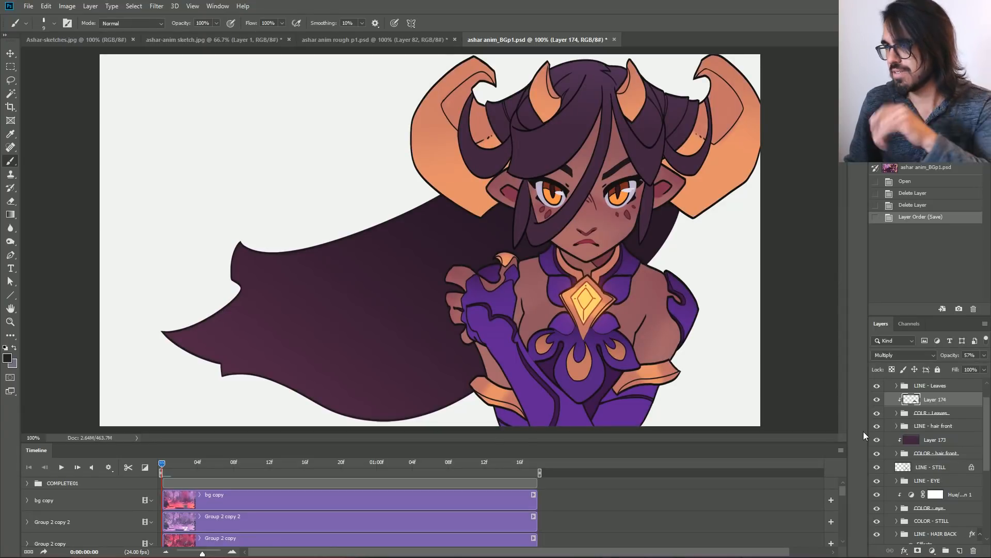
Collapse the COMPLETE01 group and hide it.
click(934, 386)
scroll(904, 390, up, 1)
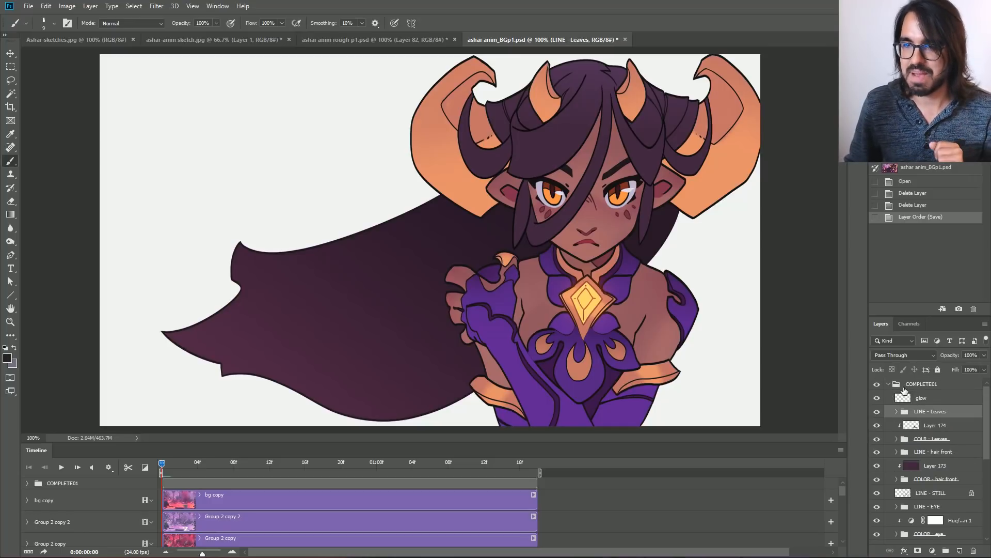
click(888, 385)
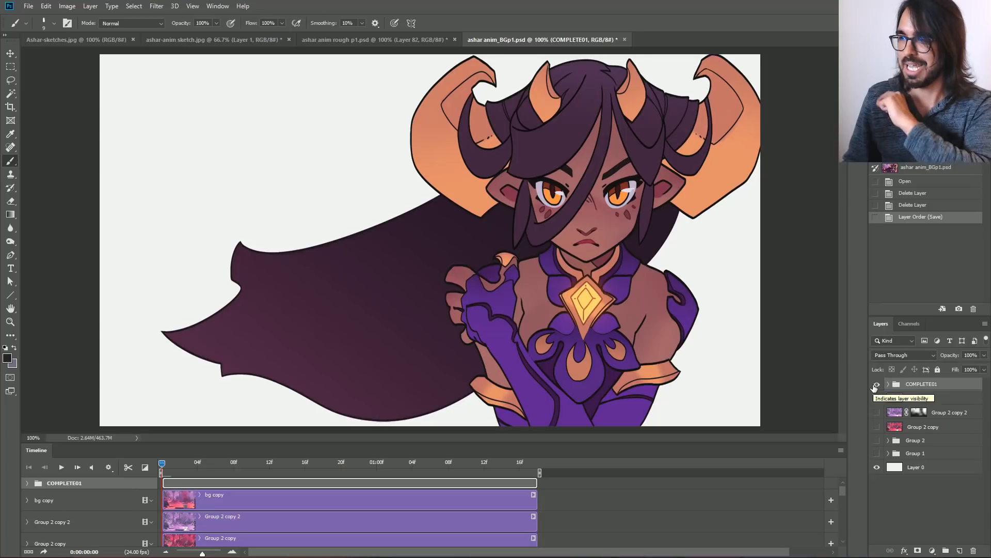
click(875, 386)
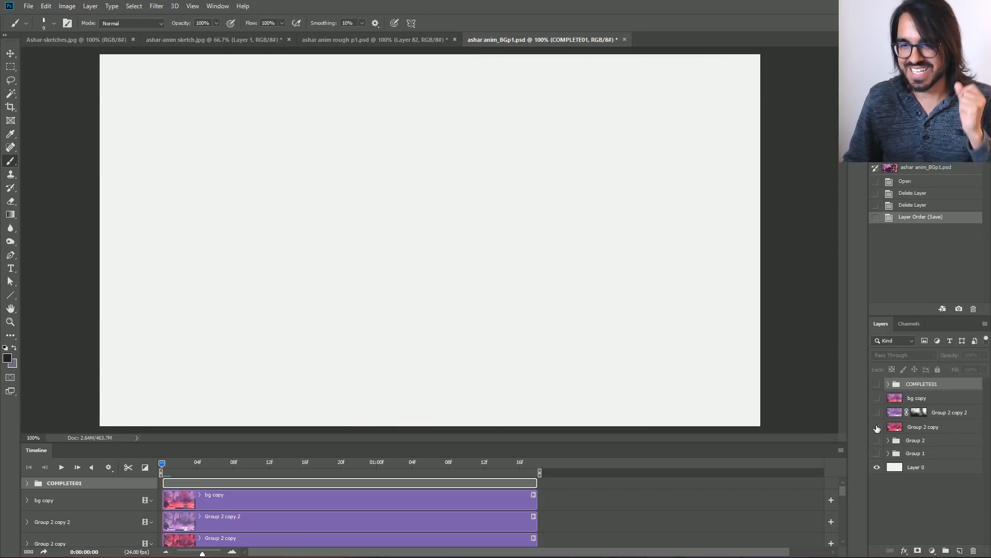
Show the bg copy, Group 2 copy 2, Group 2 copy, Group 2 and Group 1 layers, comparing the background with and without bg copy.
click(877, 398)
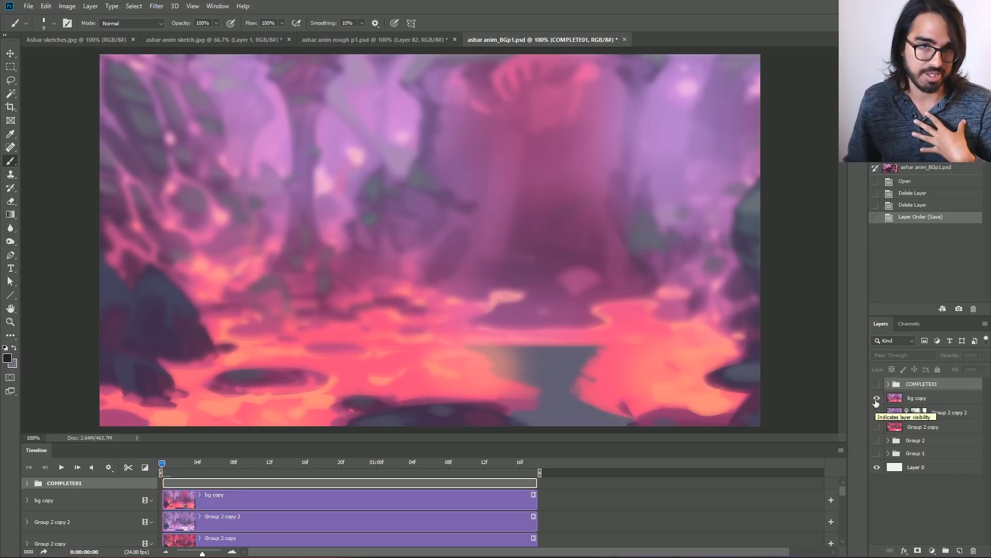
click(877, 412)
click(877, 426)
click(876, 439)
click(877, 453)
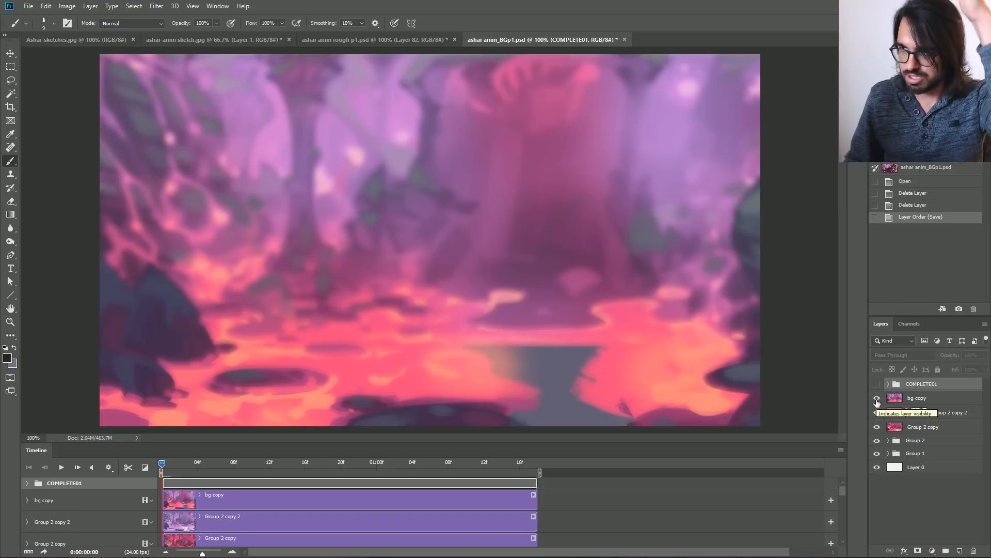
click(876, 398)
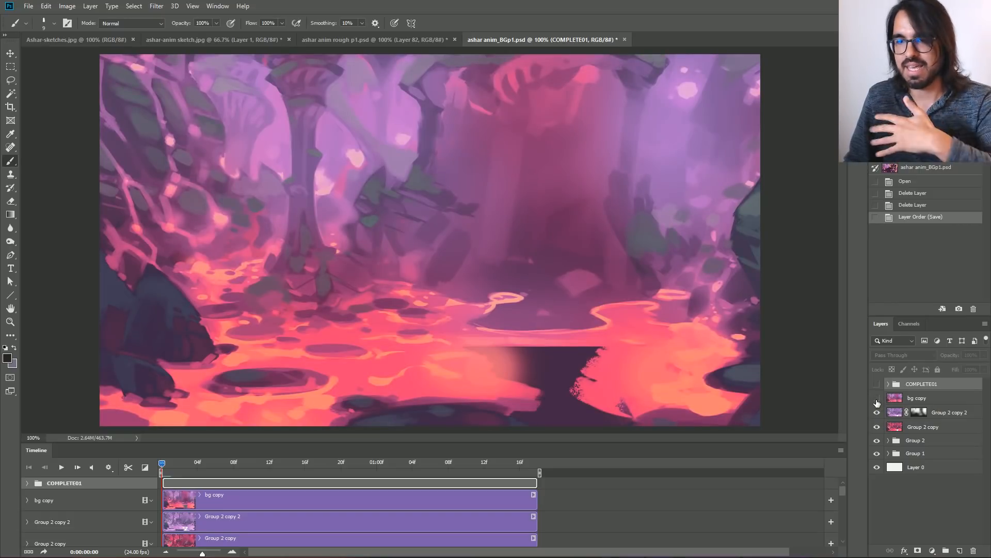
click(876, 398)
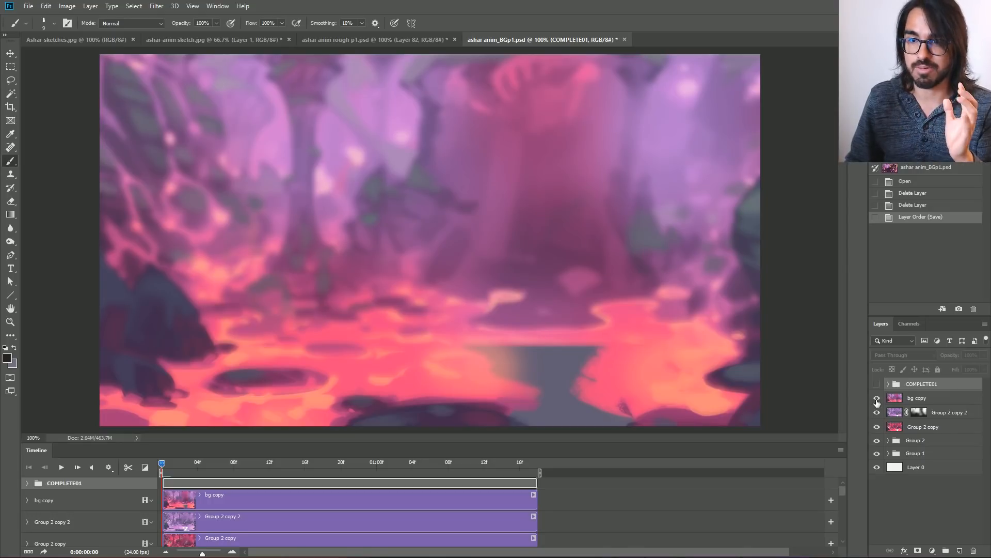
Preview a Gaussian Blur with a 4.3-pixel radius on the bg copy layer without applying it.
click(919, 398)
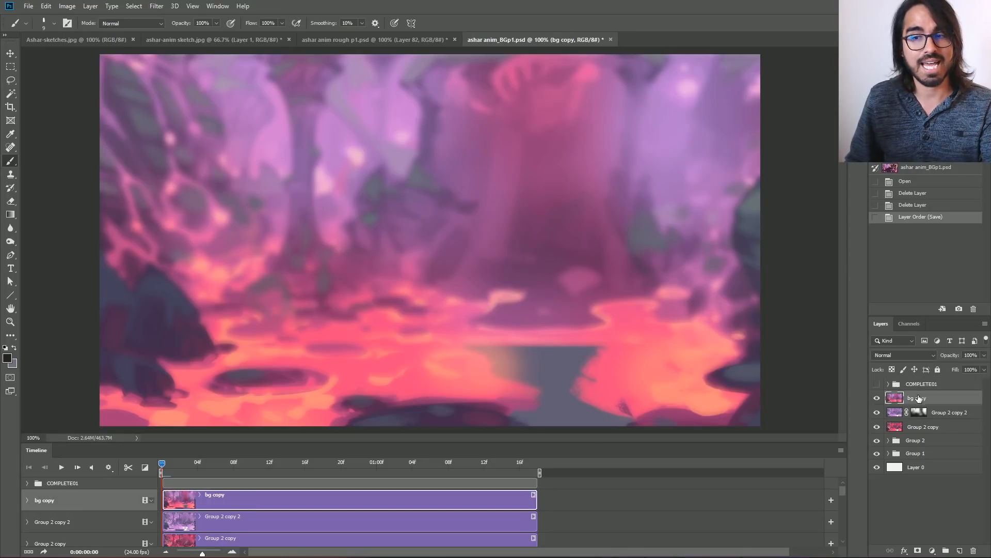
click(156, 6)
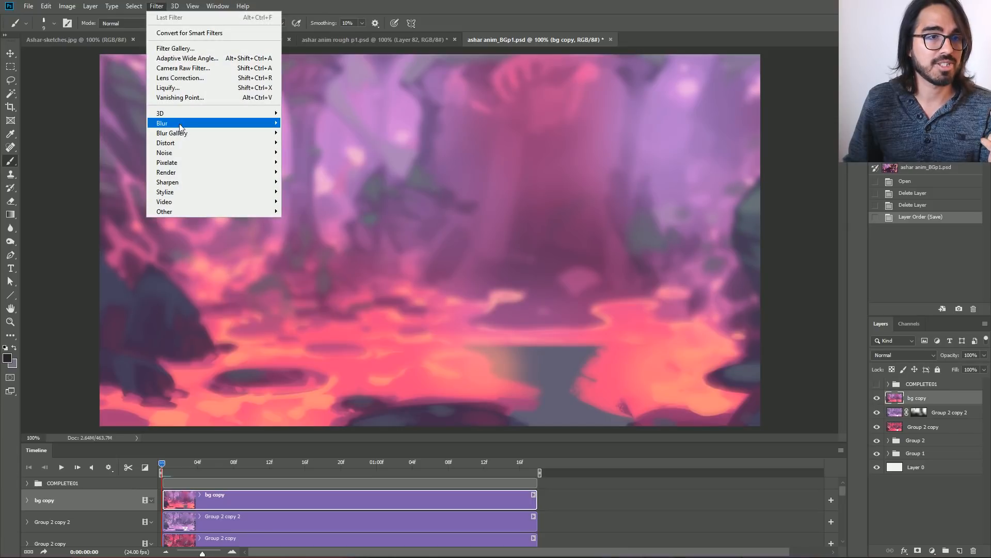
mouse_move(178, 123)
click(299, 164)
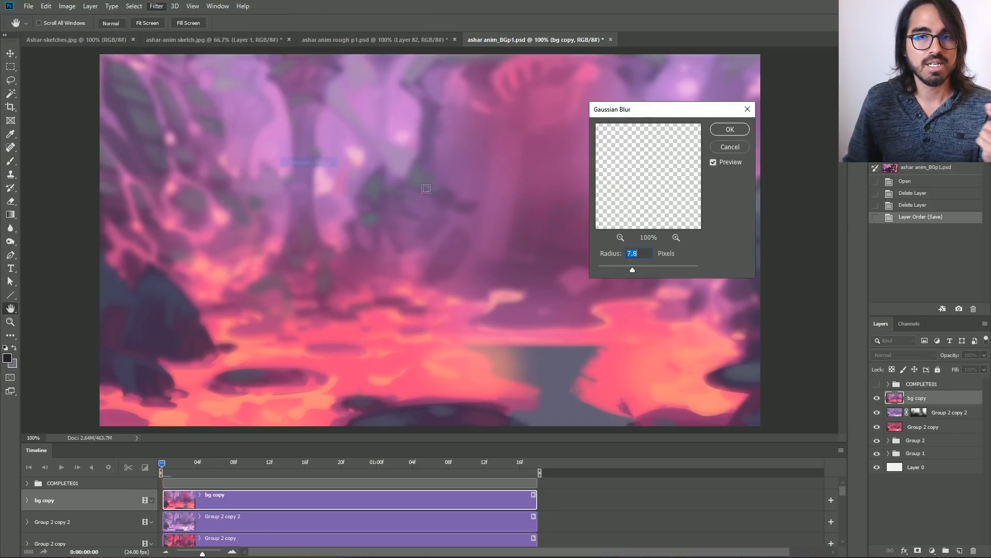
drag(667, 265, 622, 271)
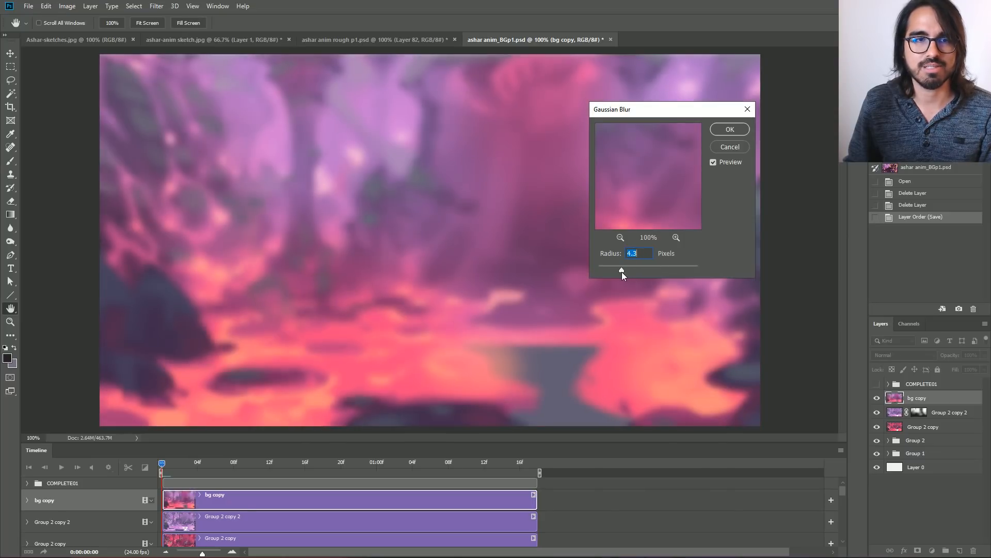
click(723, 146)
Compare the background with and without the bg copy and Group 2 copy 2 layers, leaving both hidden.
click(877, 399)
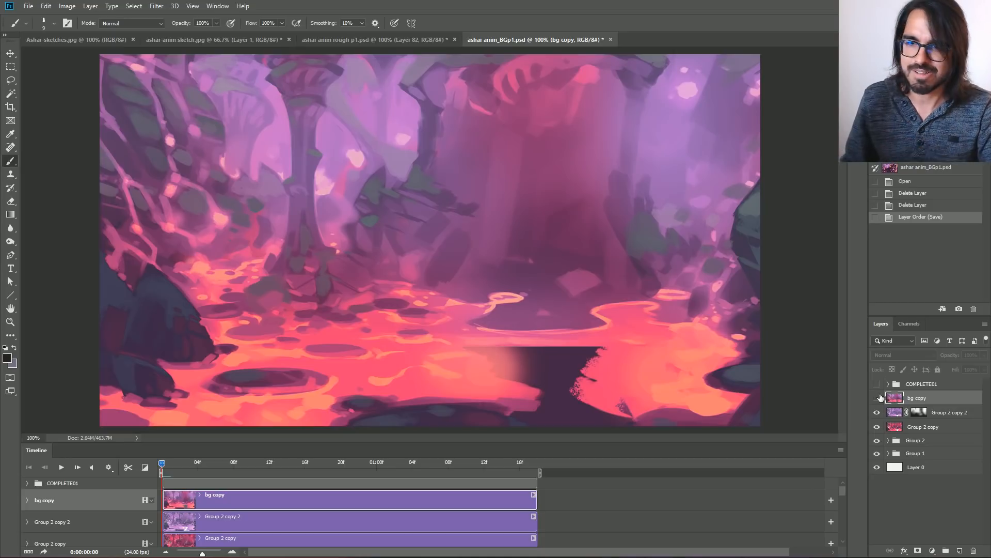
click(877, 398)
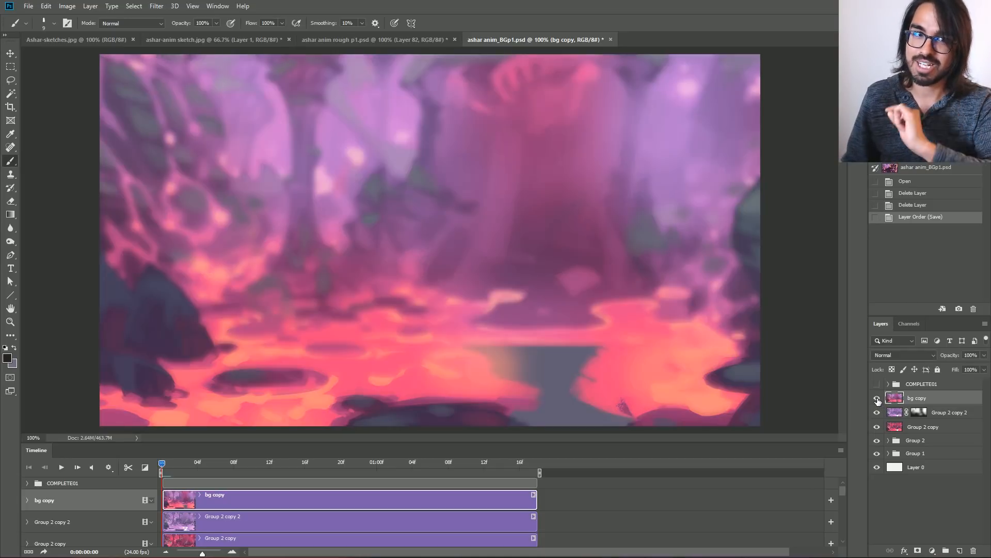
click(877, 398)
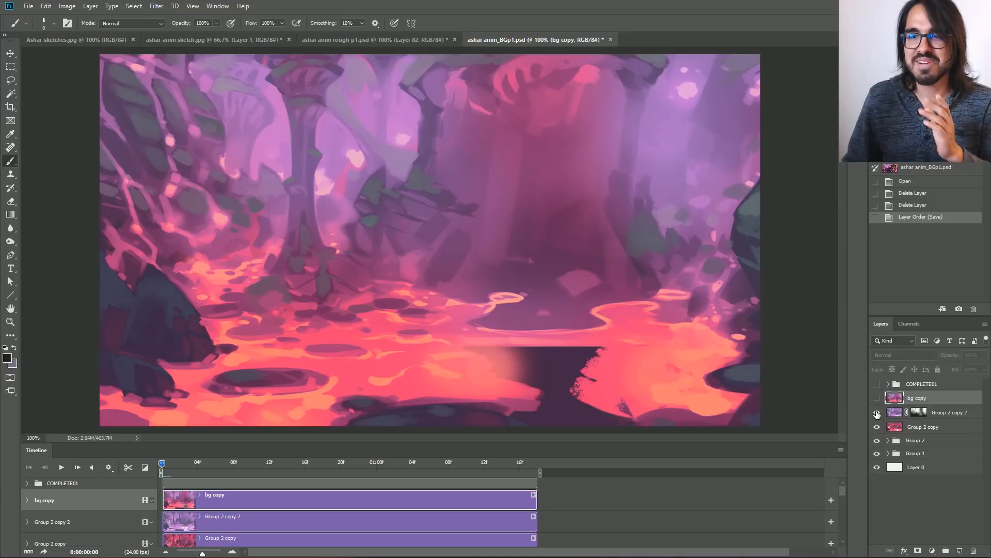
click(876, 413)
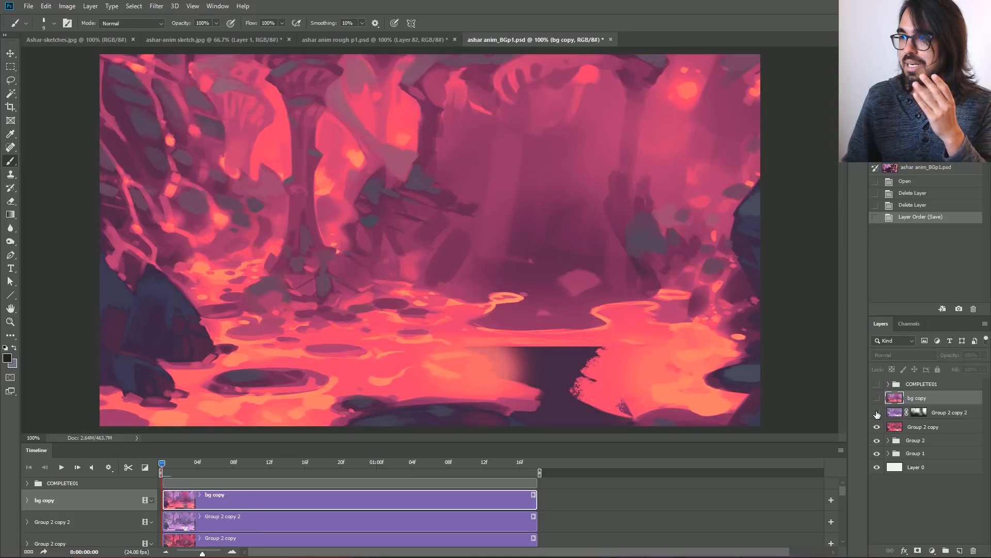
click(877, 413)
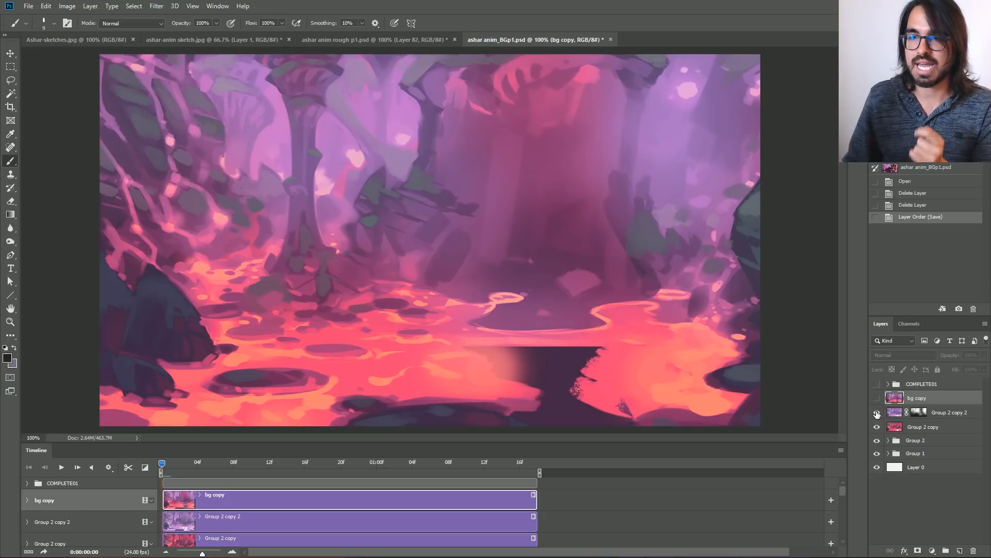
click(877, 413)
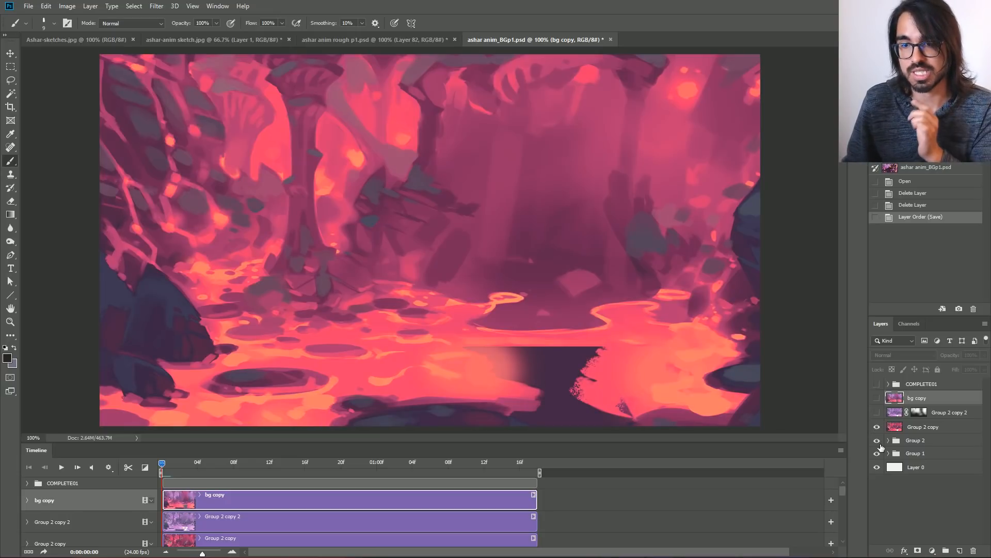
Expand Group 2 and hide the Group 2 copy layer and Layer 171.
click(889, 440)
click(915, 456)
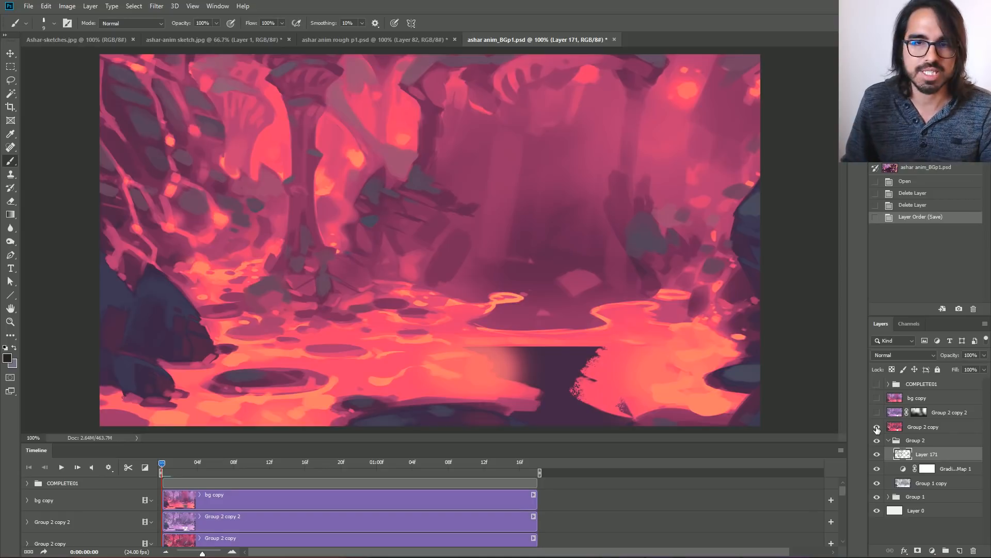
click(877, 426)
click(877, 453)
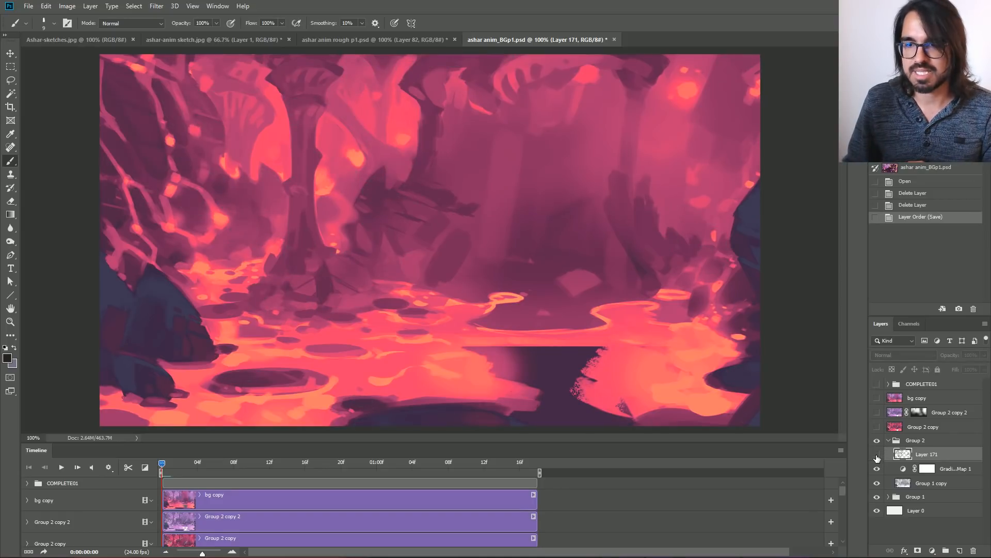
Compare the grayscale painting with and without the Gradient Map 1 adjustment, leaving the adjustment hidden.
click(877, 469)
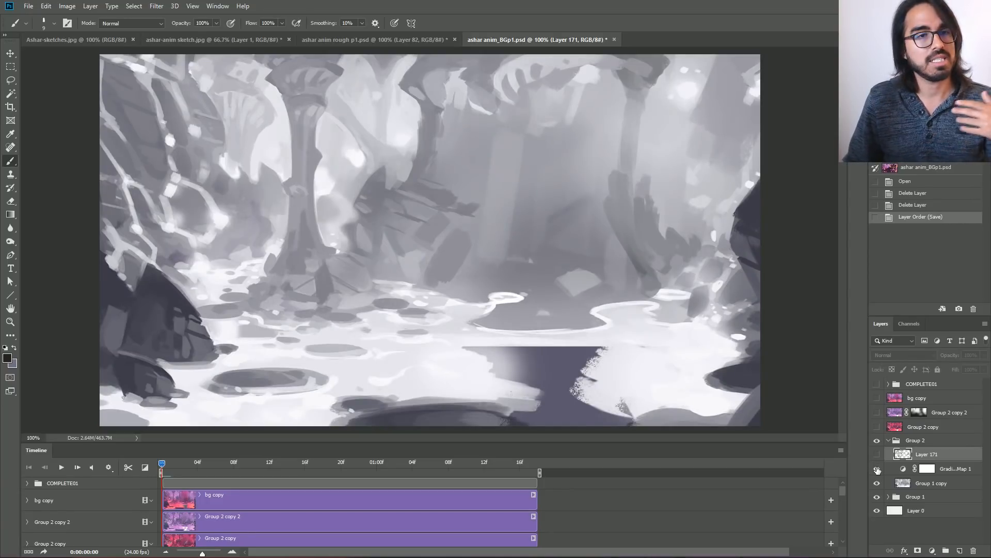
click(877, 468)
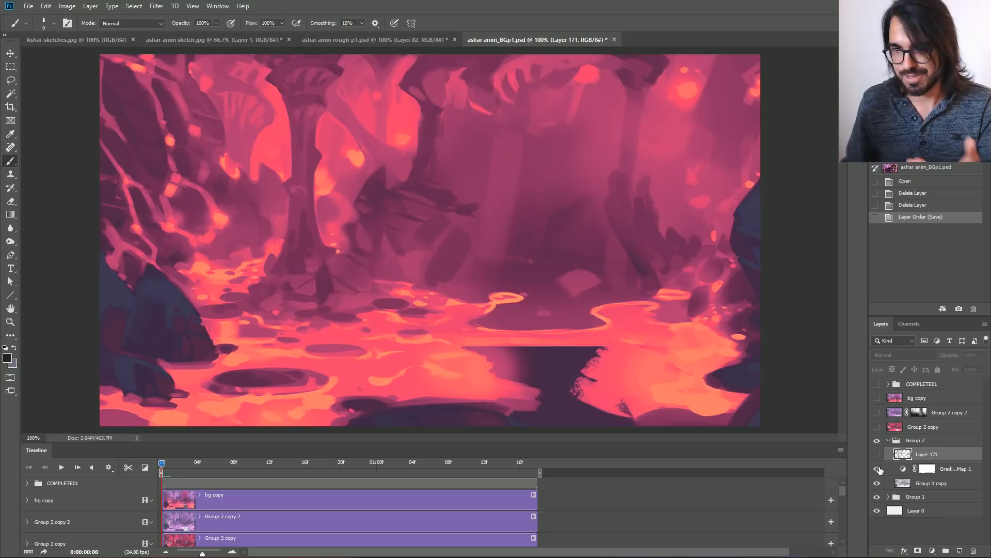
click(877, 469)
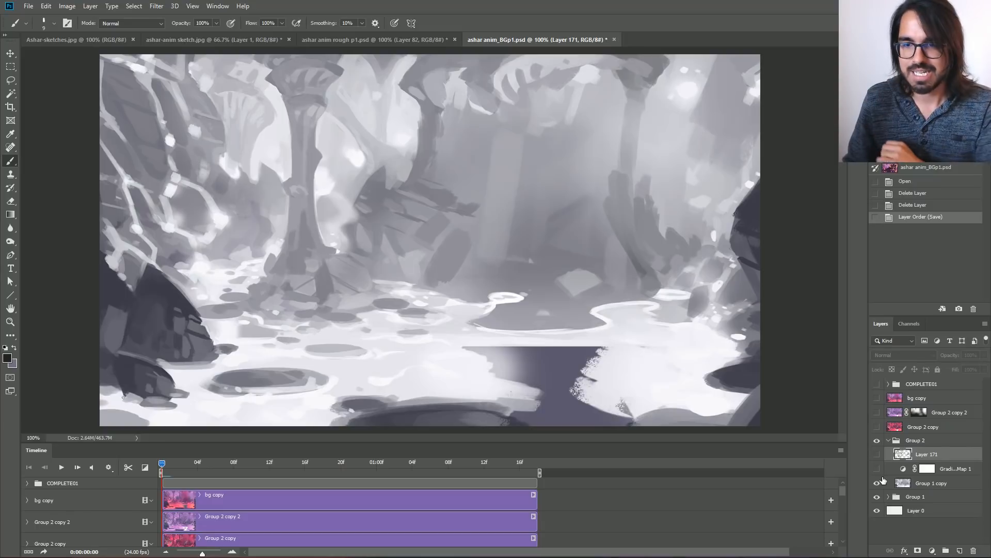
click(876, 468)
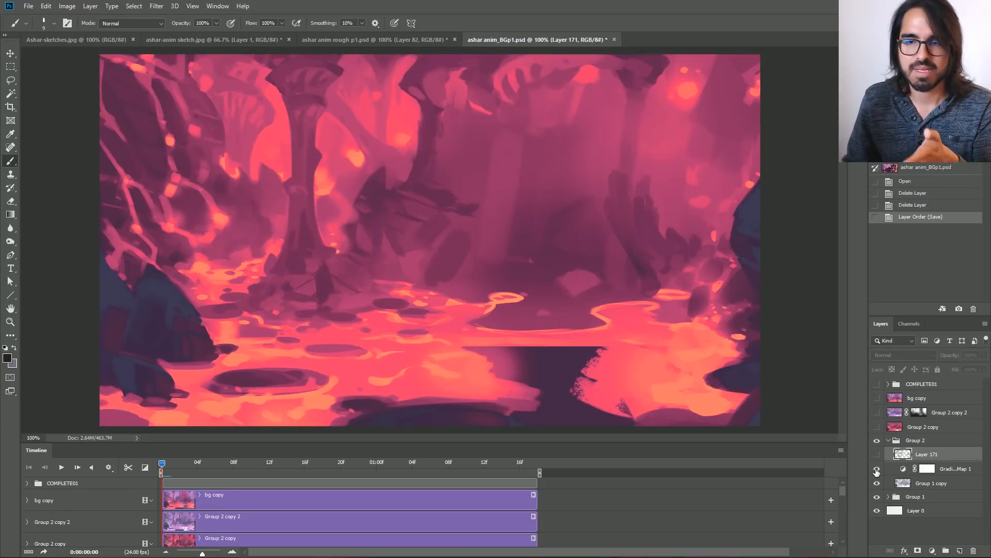
click(876, 469)
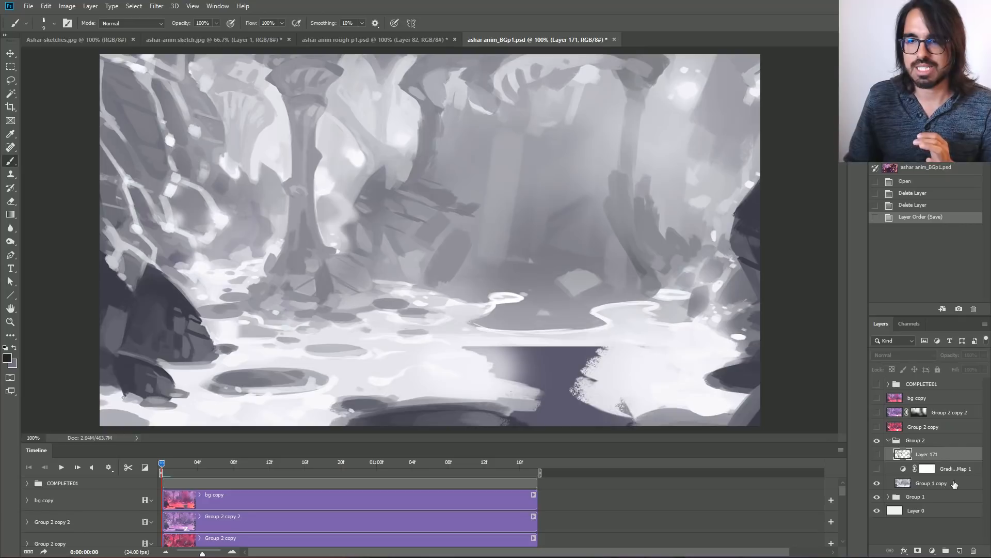
Add a new Gradient Map adjustment layer directly above the Group 1 copy layer, keeping the default layer options.
click(926, 483)
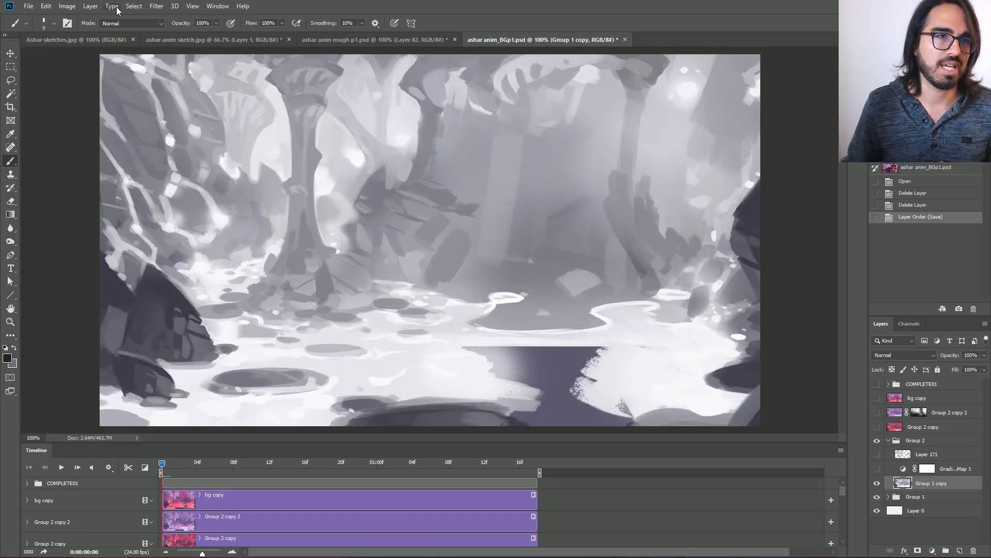
click(91, 6)
mouse_move(126, 141)
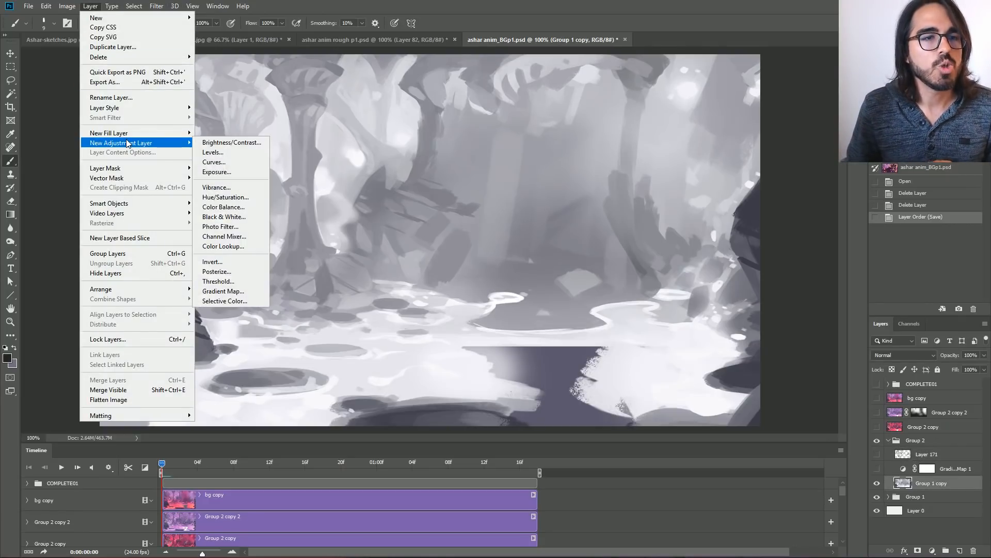
click(221, 291)
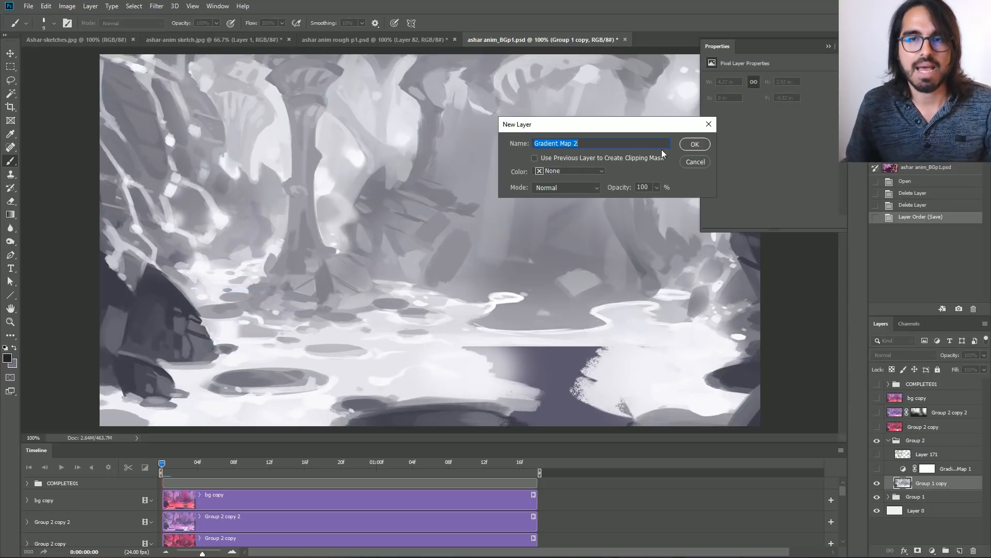
click(696, 145)
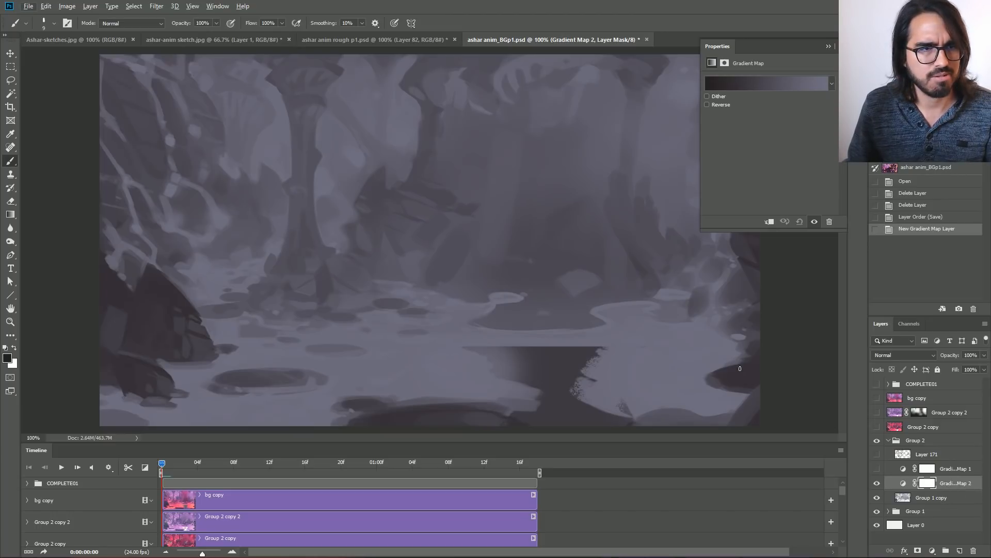
Edit the new gradient map and set its stop at 0% to pink, colour c5116b.
click(766, 80)
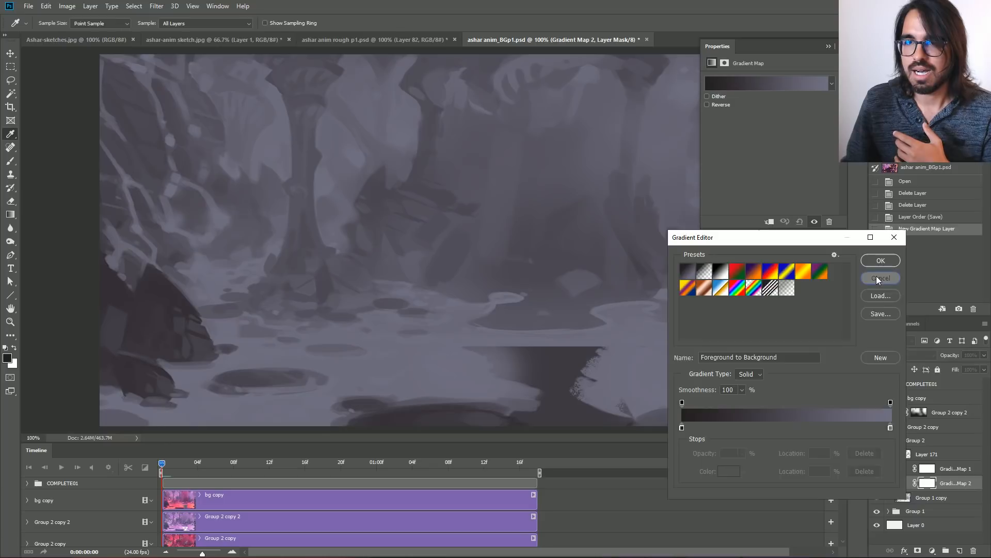
click(881, 261)
click(752, 86)
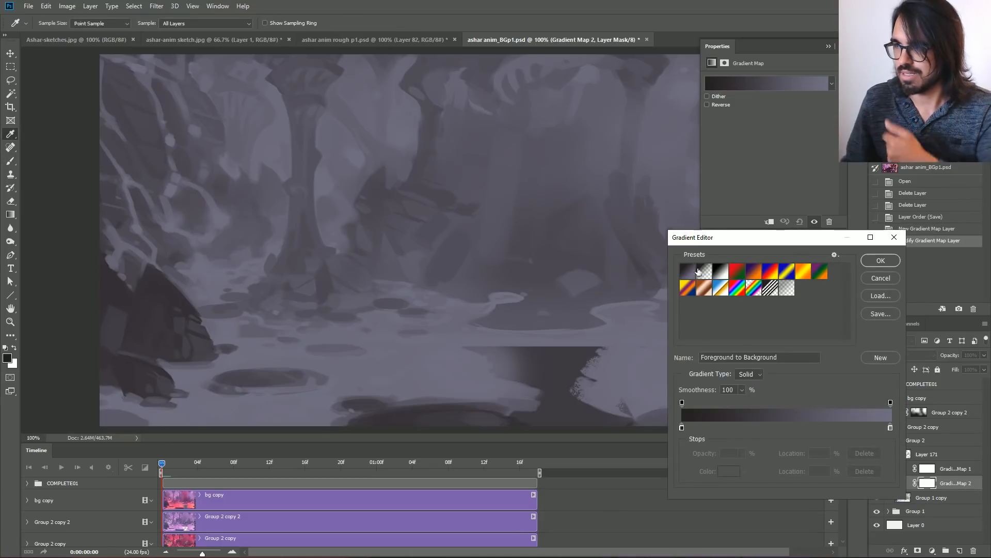
click(682, 430)
click(729, 471)
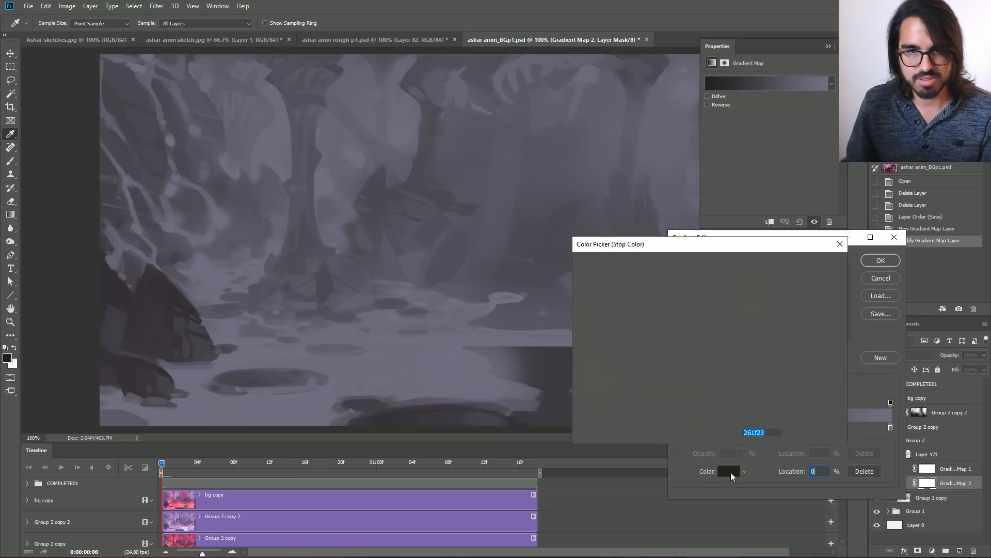
click(698, 298)
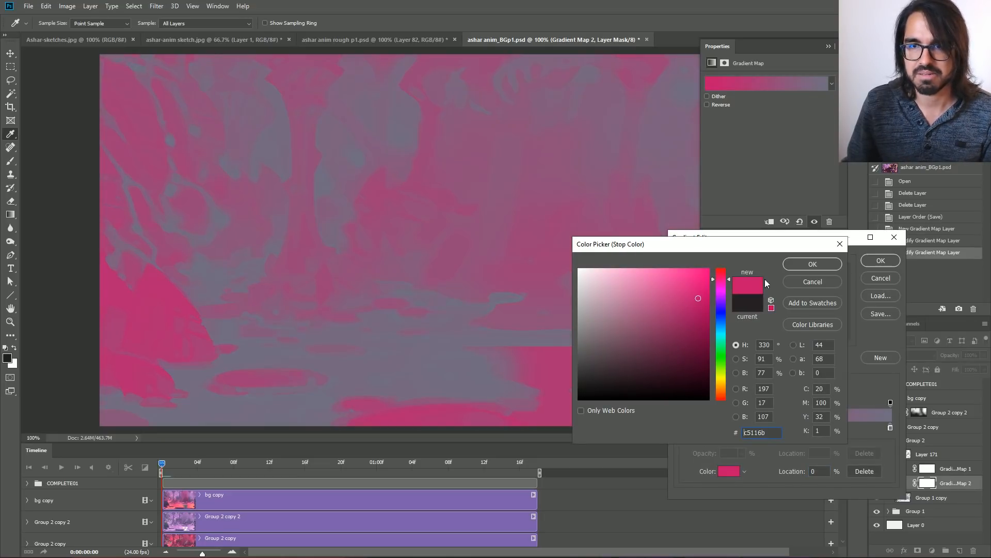
click(813, 264)
Set the gradient's stop at 100% to light cyan, colour 6ff7ff.
click(890, 428)
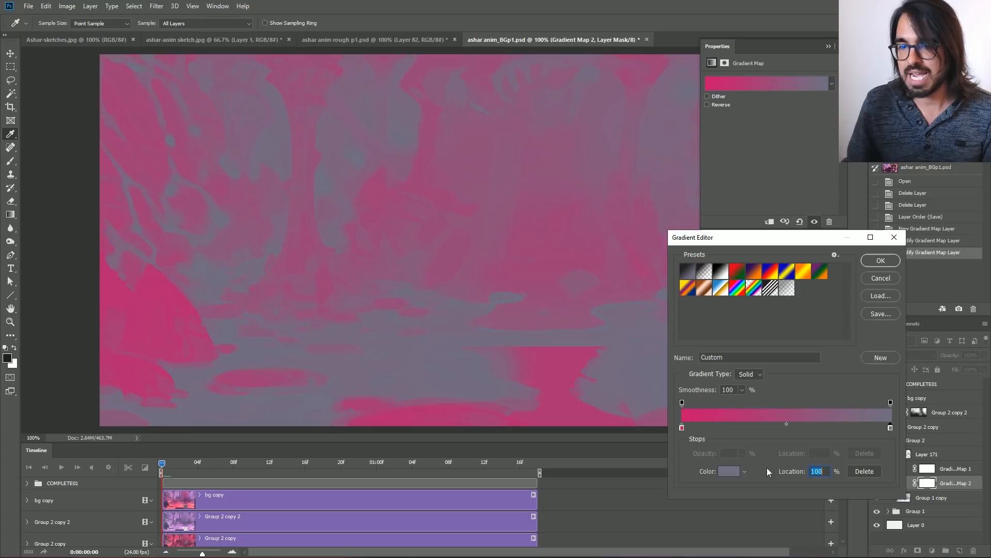
click(729, 471)
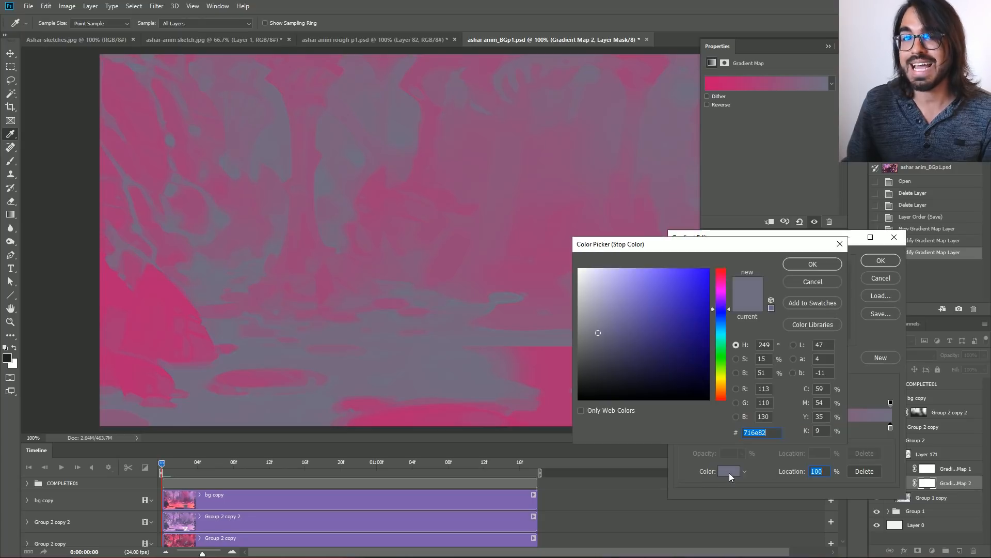
click(721, 332)
drag(690, 321, 652, 268)
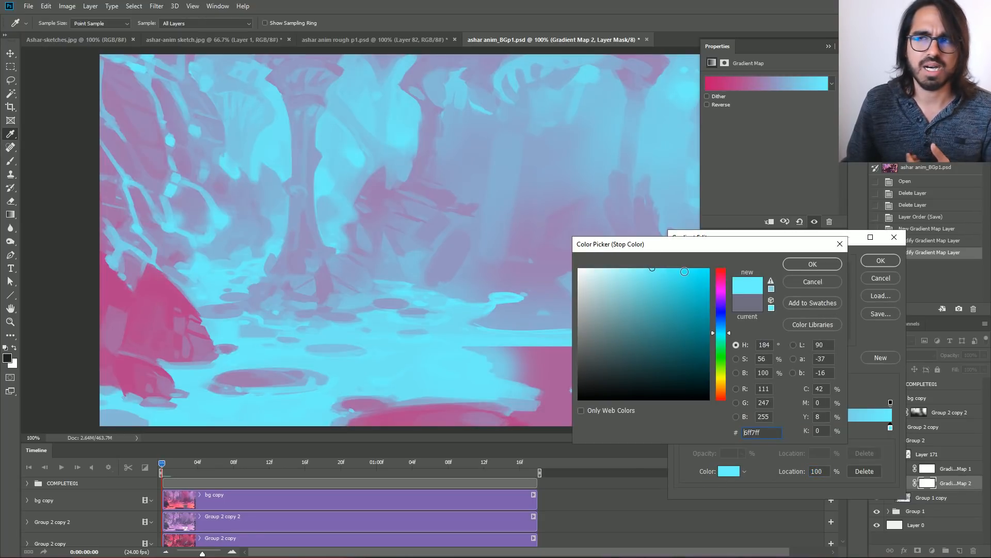
click(801, 264)
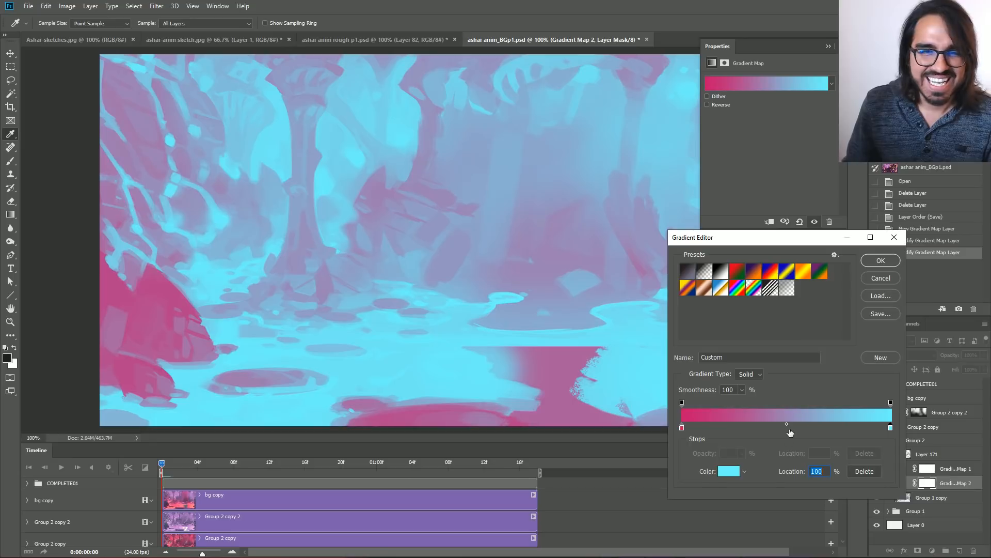
Add a middle stop at 54% on the gradient and colour it a saturated blue.
drag(812, 428, 794, 429)
click(728, 470)
click(722, 310)
drag(701, 324, 691, 287)
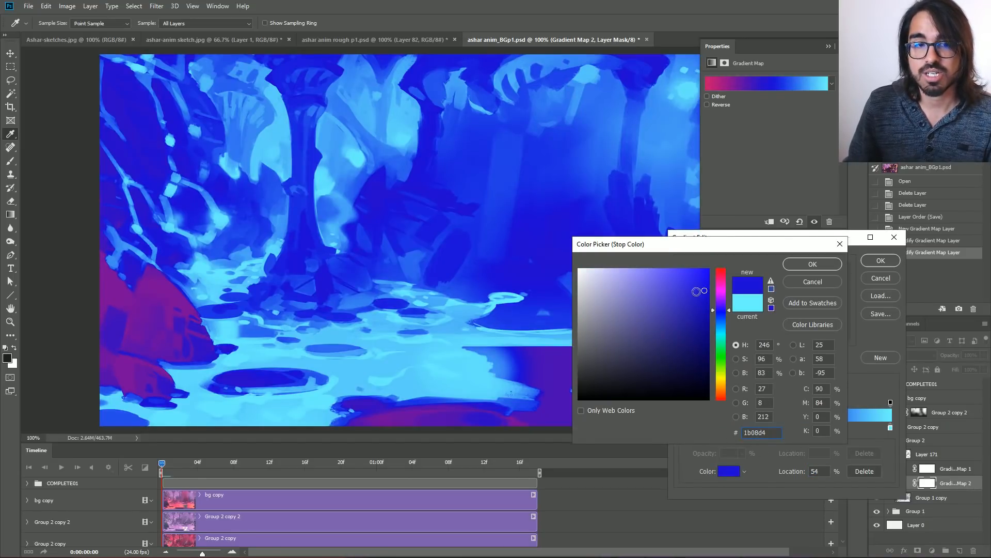
click(807, 265)
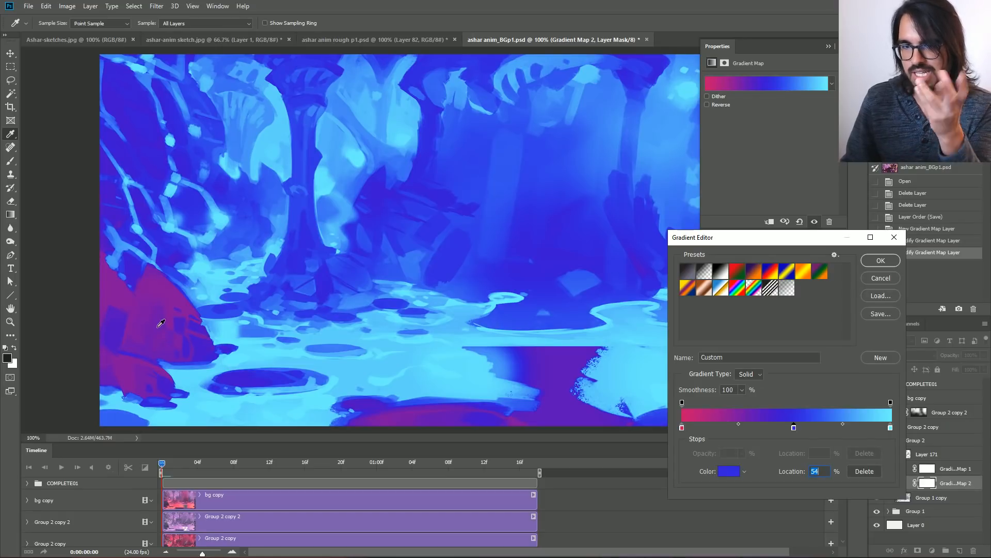
Discard the open gradient edits, delete the Gradient Map 2 layer and show the Gradient Map 1 layer instead.
click(880, 278)
click(876, 483)
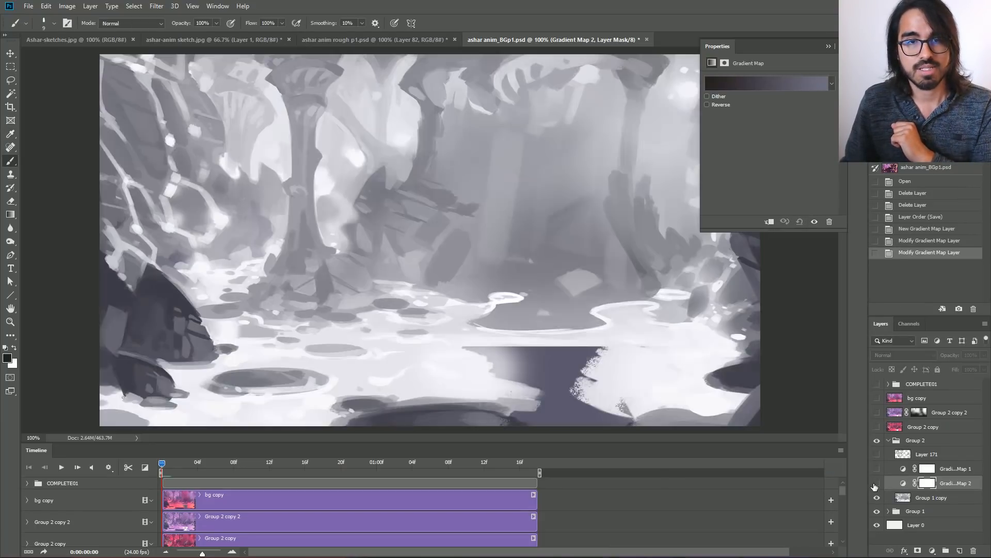
drag(948, 483, 974, 550)
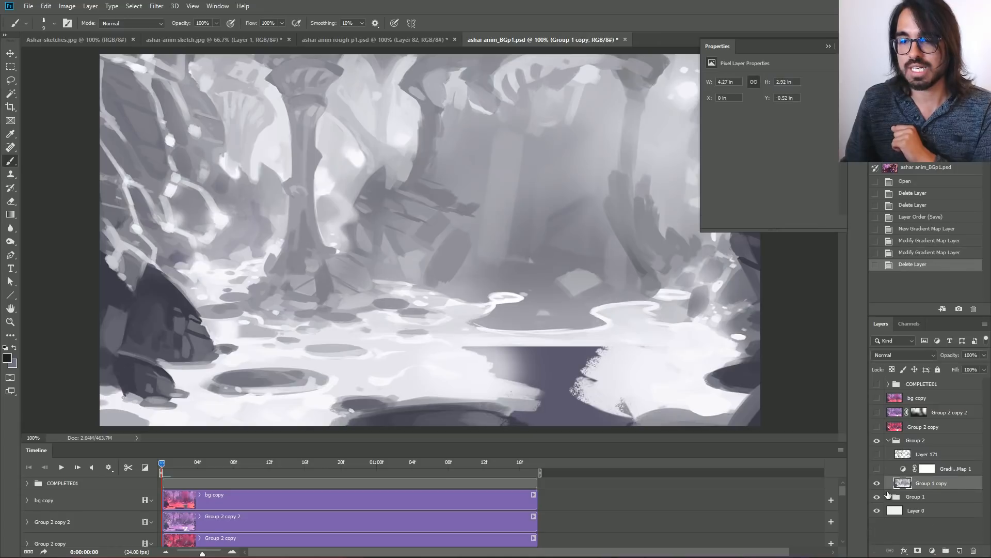
click(877, 468)
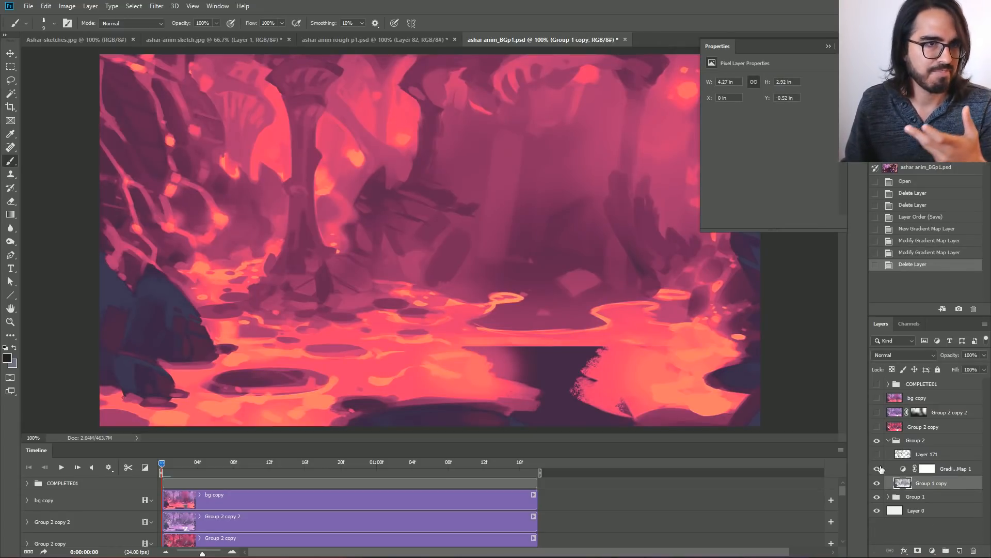
Try moving the dark purple stop in Gradient Map 1's gradient to 53%, and back to 31%, without keeping the edits.
click(908, 471)
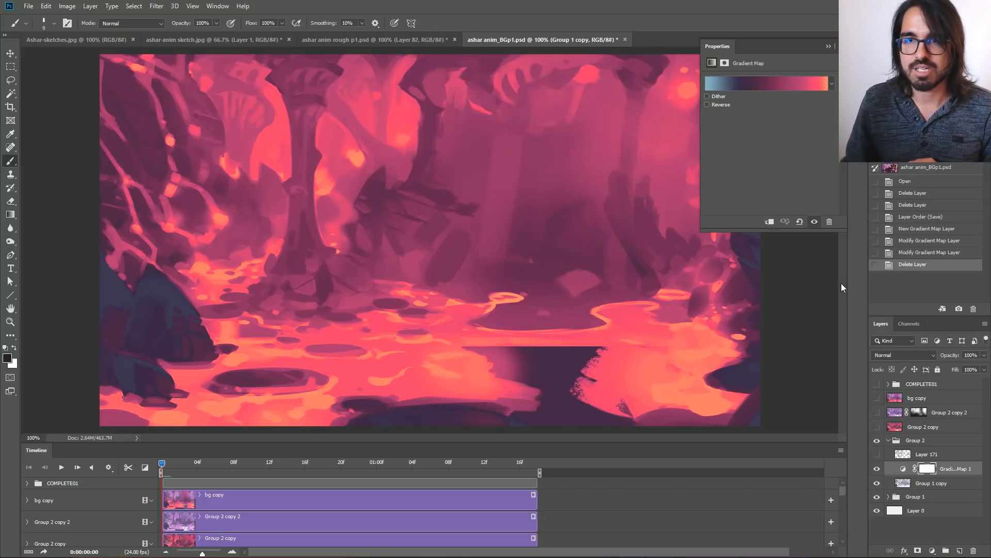
click(774, 84)
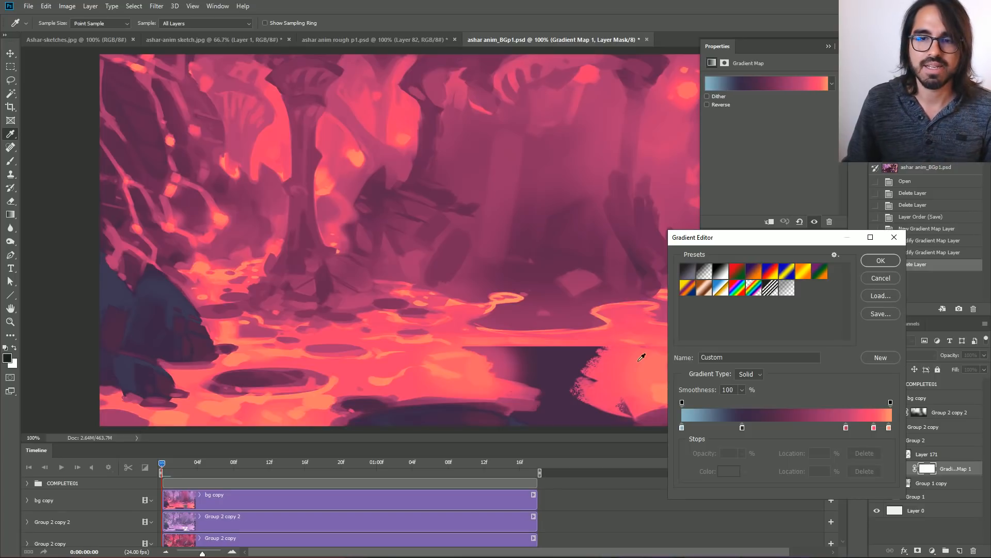
drag(742, 427, 792, 429)
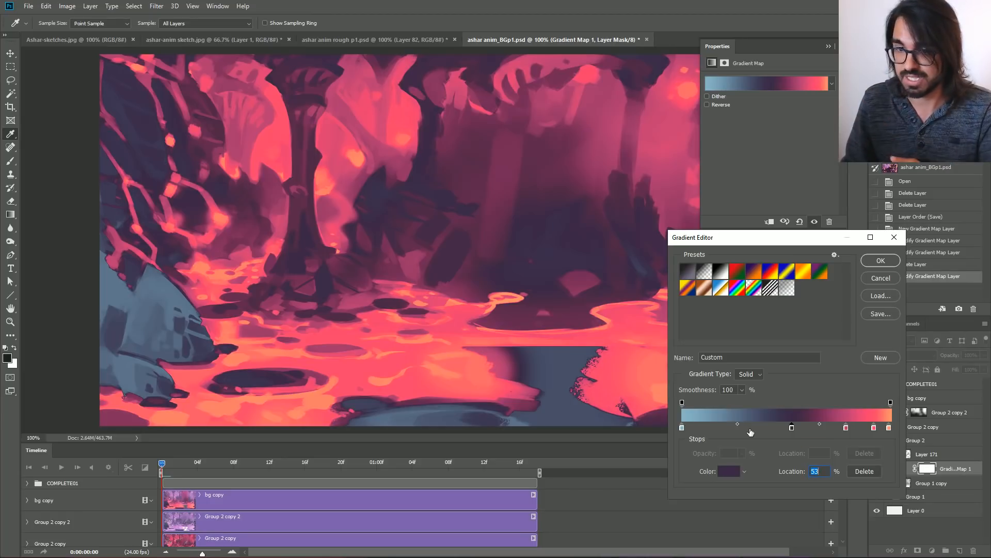
drag(792, 428, 747, 429)
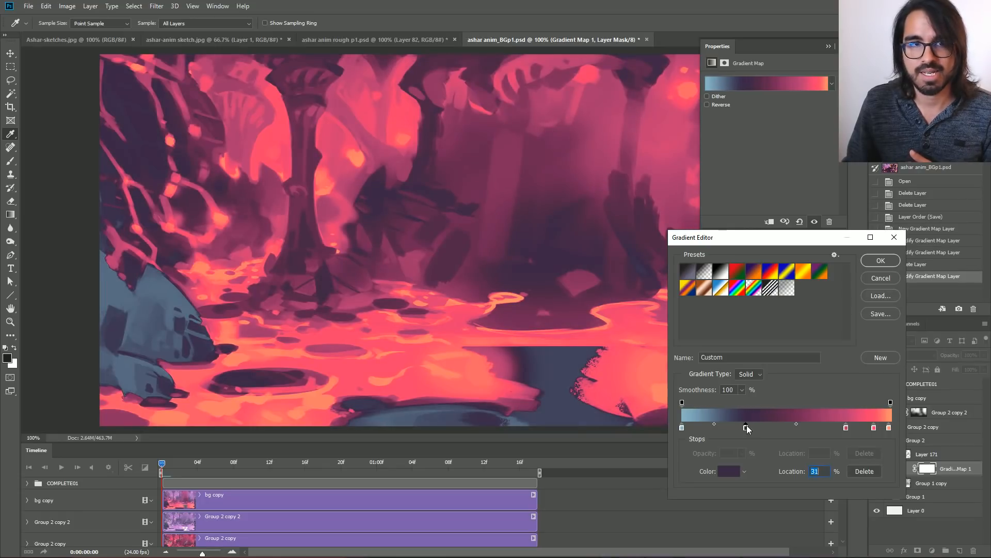
click(878, 277)
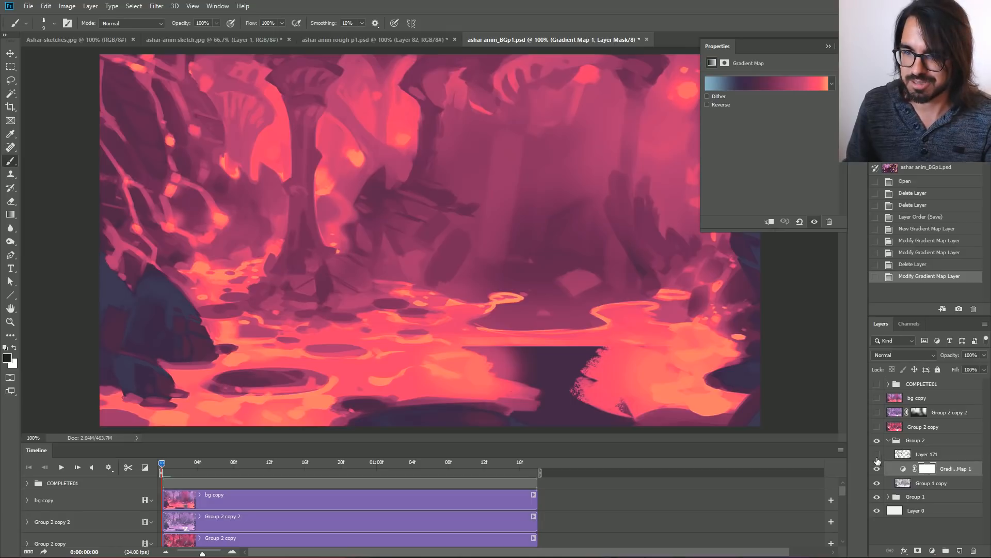
Select Layer 171 and compare the background with and without it.
click(934, 454)
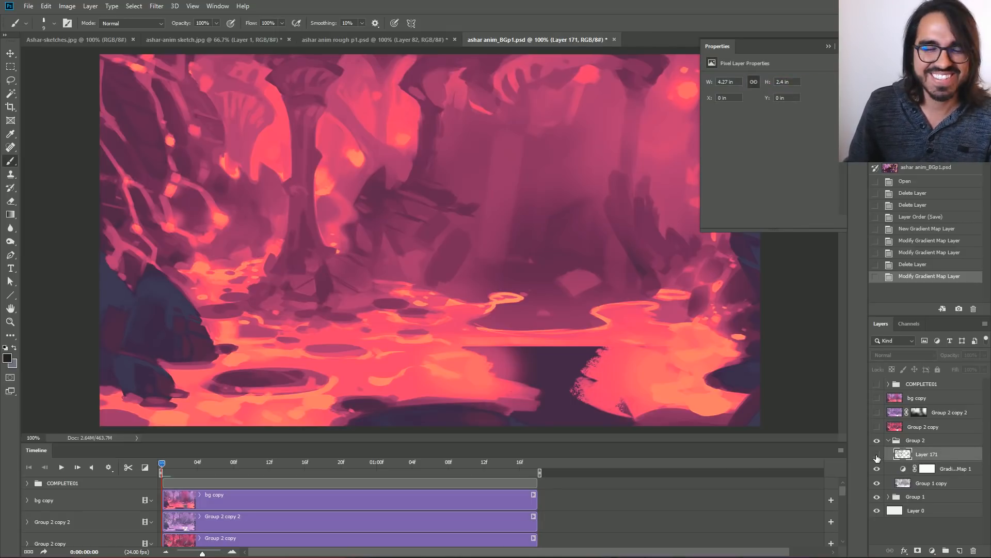
click(877, 455)
click(877, 455)
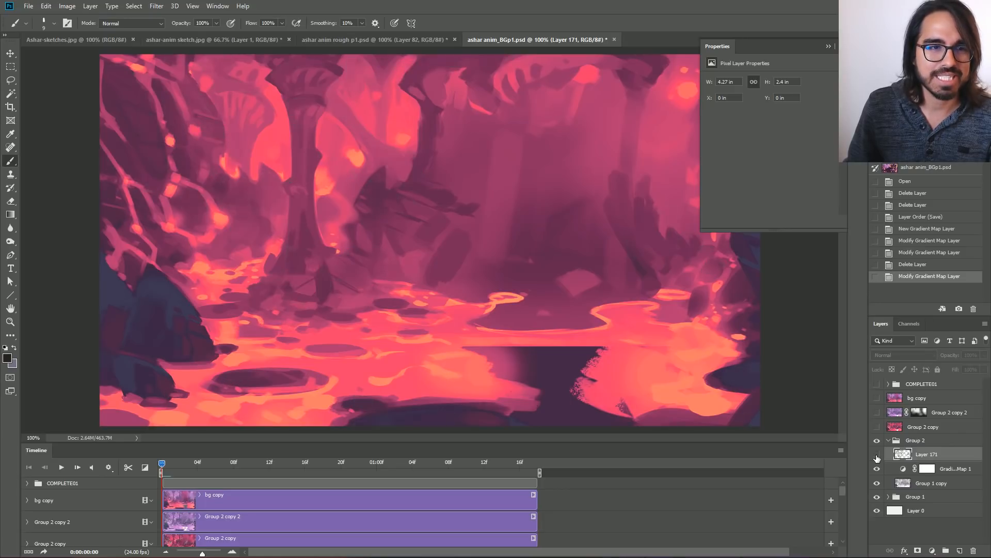
Try foreground colours sampled from the dark rocks at the painting's edge, adjusting the shade to 363245, without keeping them.
click(11, 357)
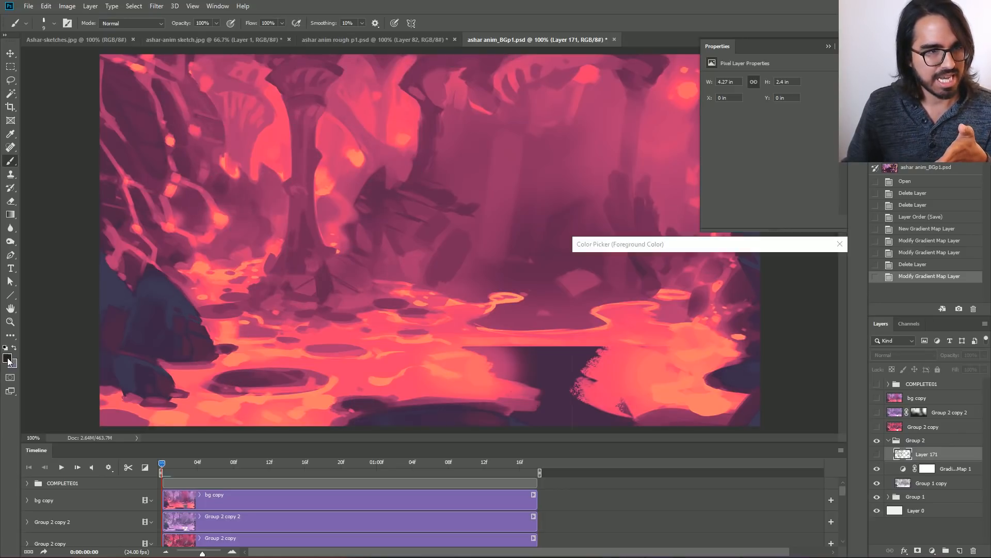
click(181, 300)
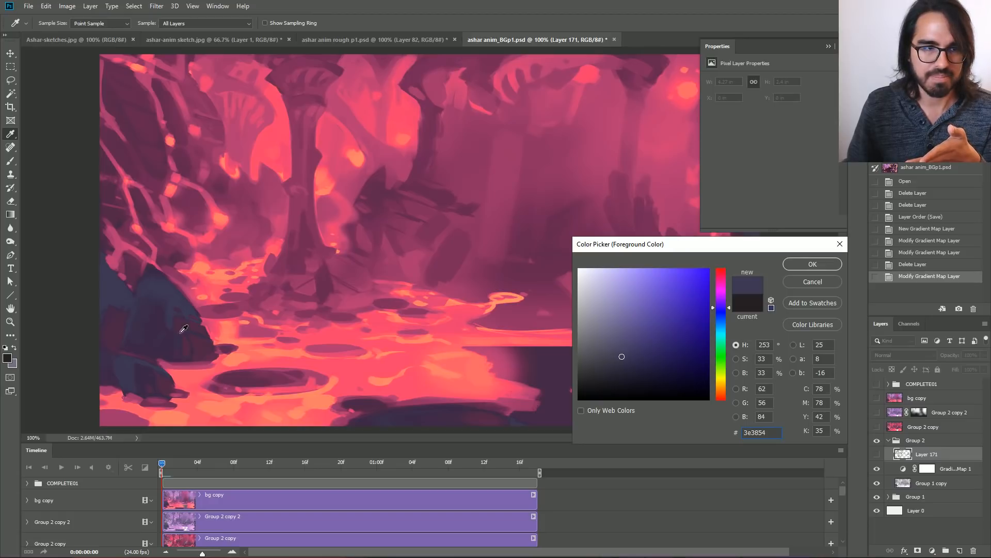
click(197, 325)
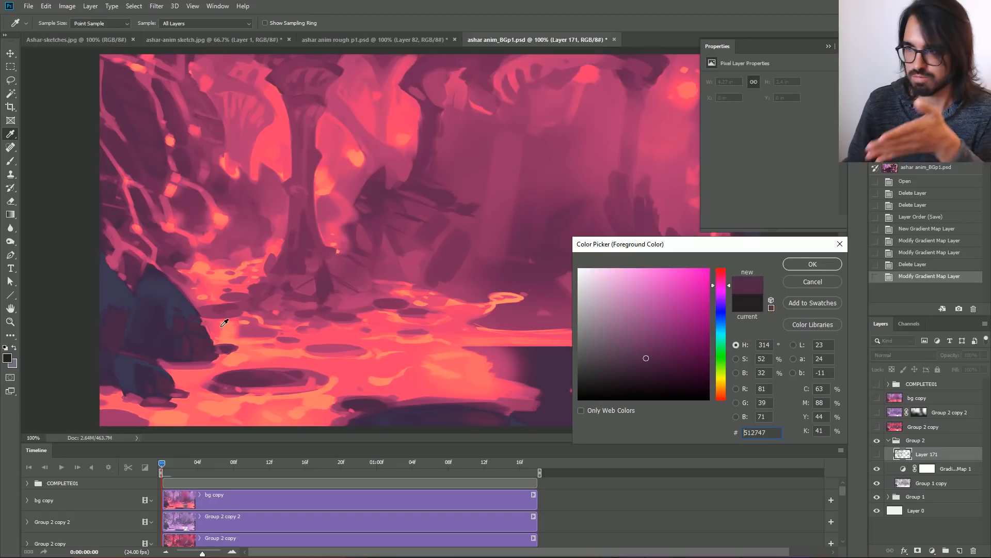
click(168, 290)
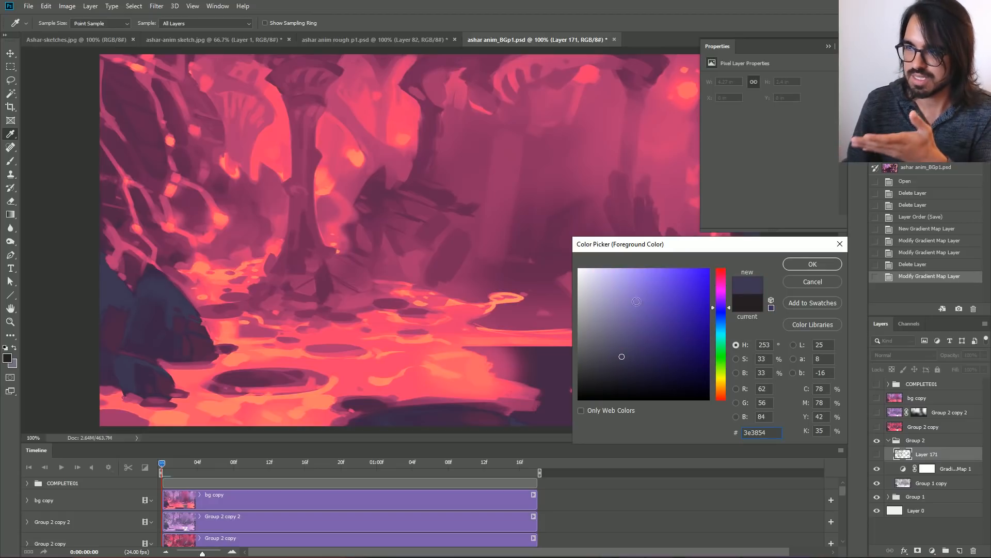
click(619, 361)
click(615, 364)
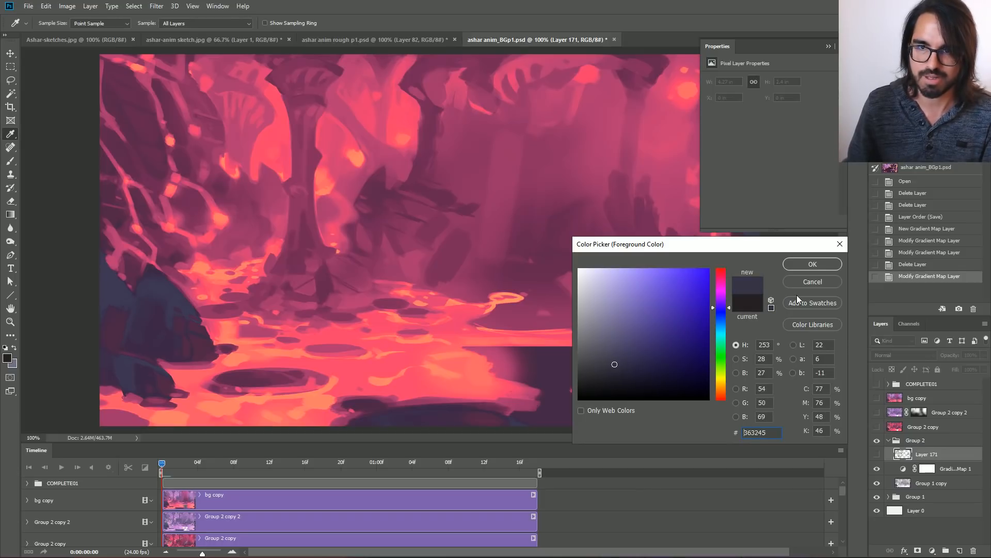
click(801, 283)
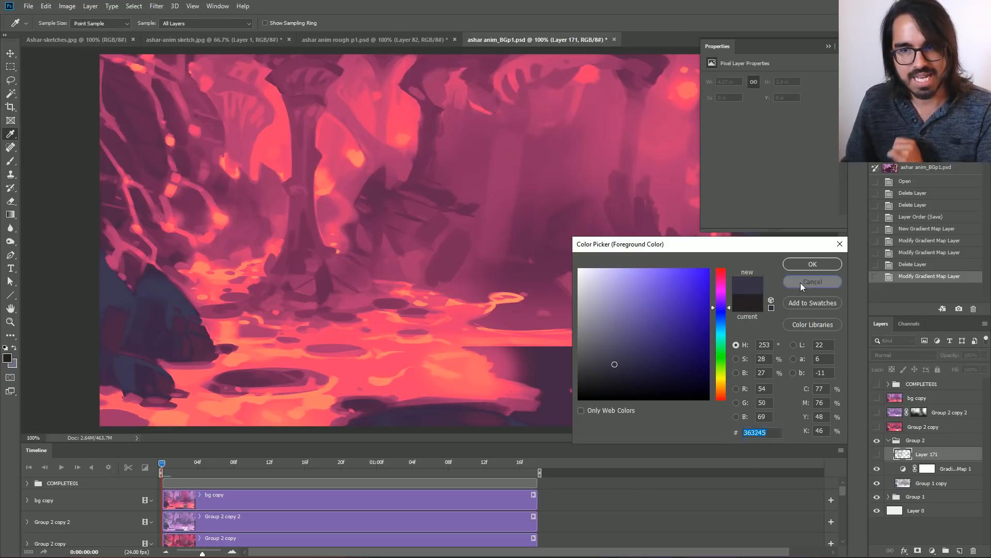
Compare the background with and without Layer 171's grey rock accents, leaving the layer visible.
click(875, 455)
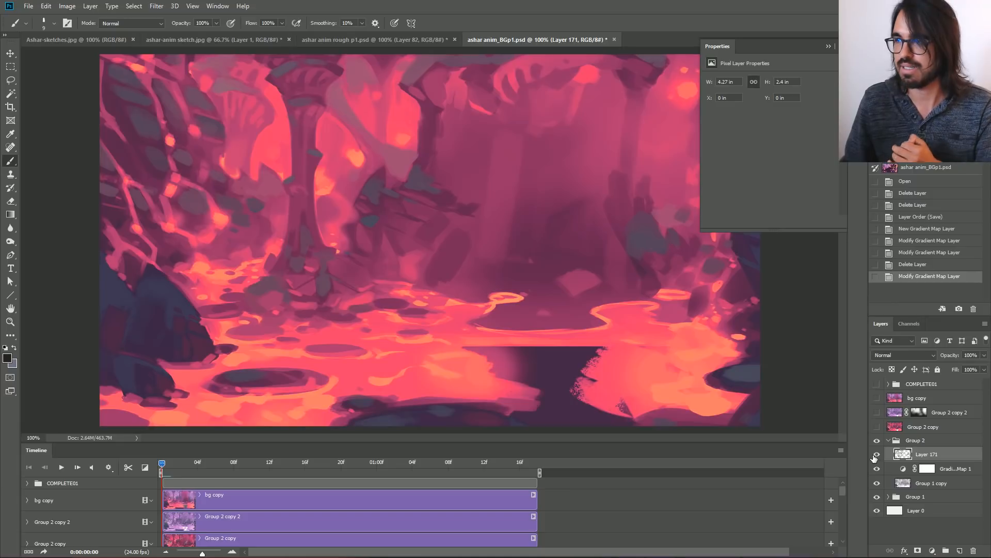
click(875, 455)
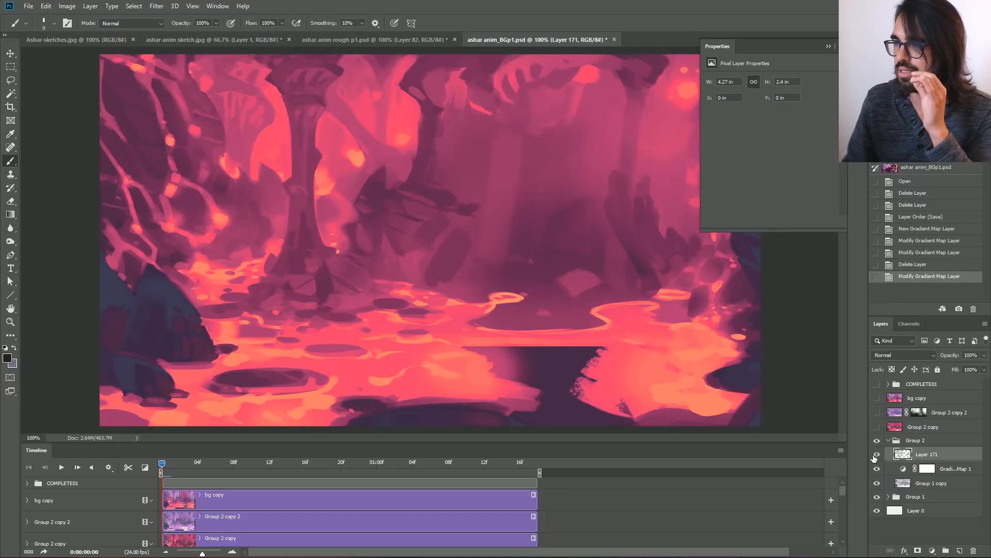
click(874, 456)
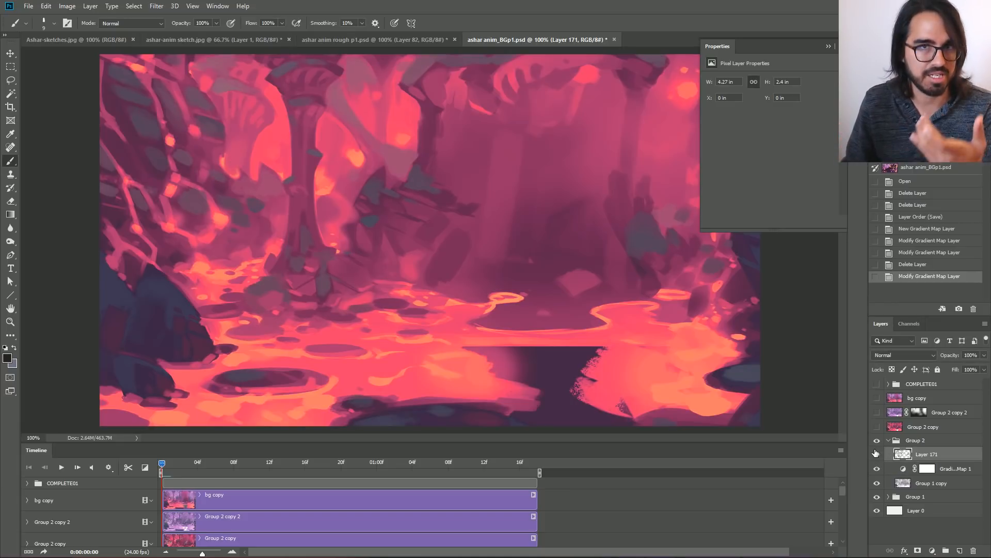
Show and select the Group 2 copy layer, and briefly preview the COMPLETE01 character group over the background.
click(877, 427)
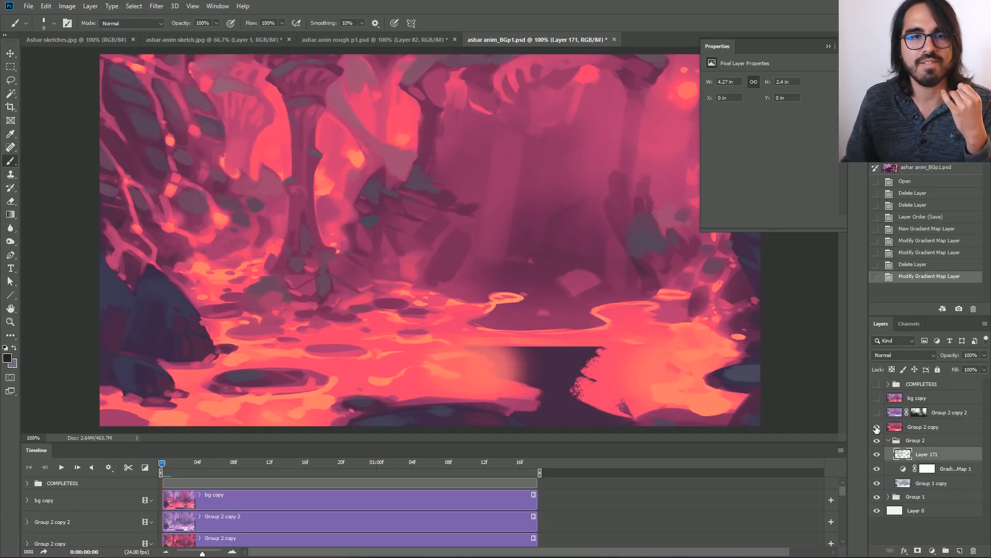
click(876, 427)
click(876, 427)
click(929, 428)
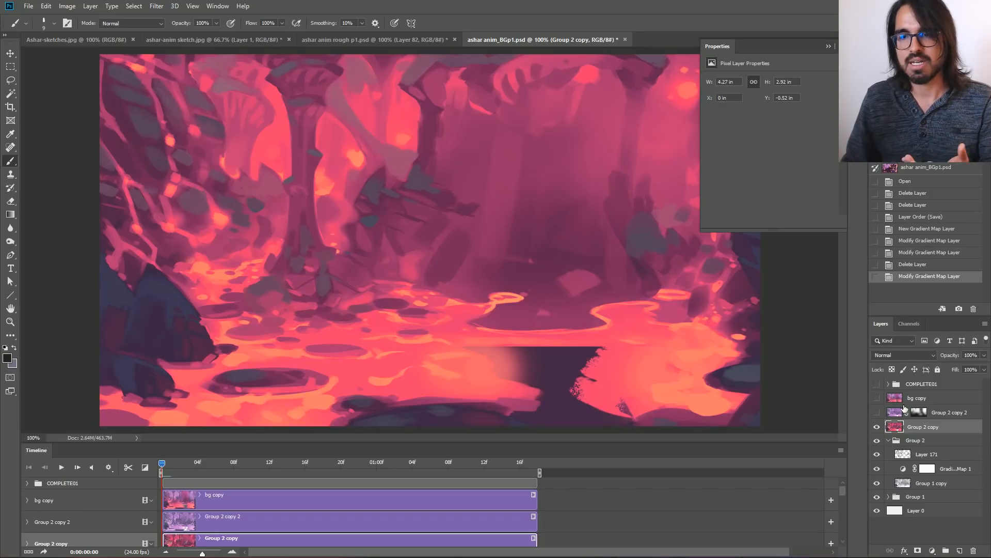
click(877, 384)
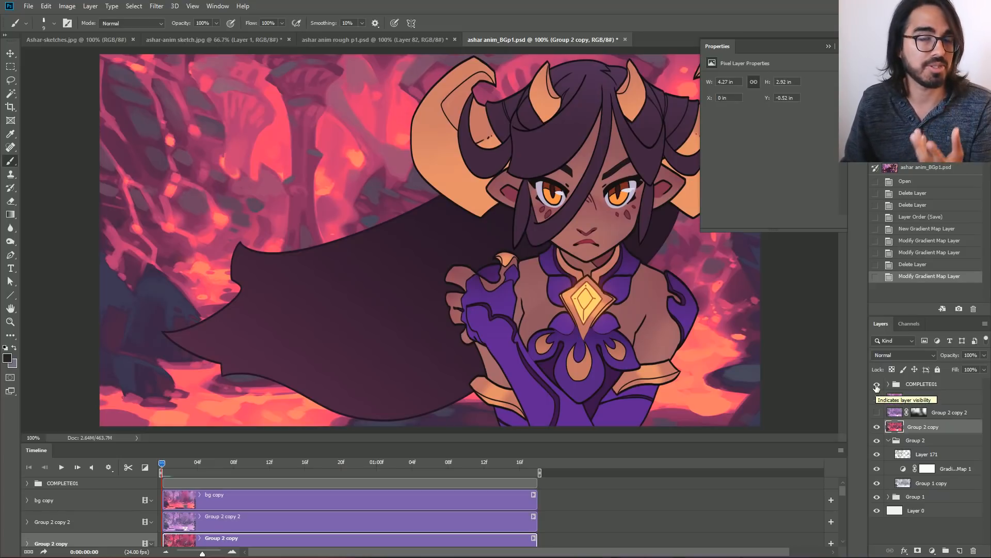
click(876, 385)
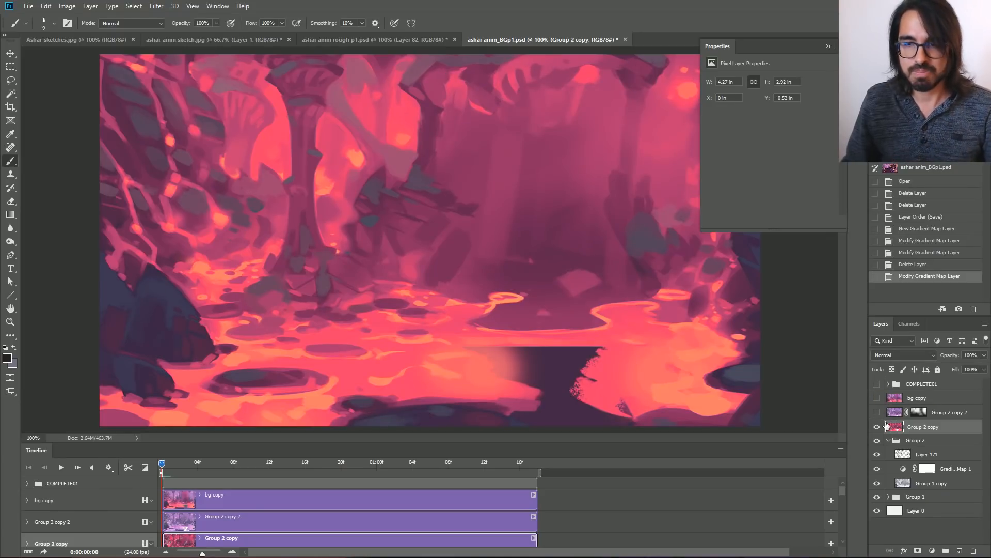
Show the Group 2 copy 2 layer with its layer mask disabled to view the full purple version, and hide it again.
click(876, 413)
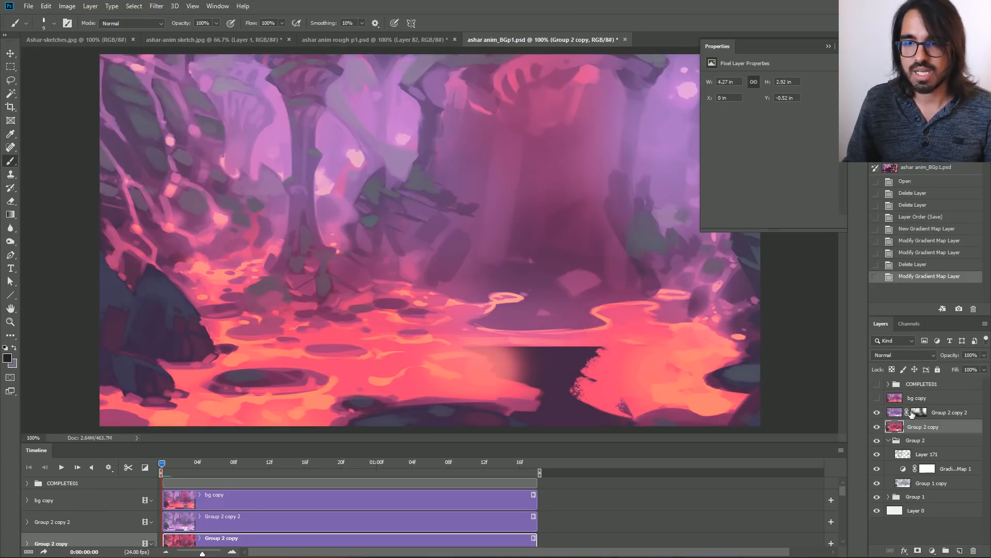
right_click(918, 413)
click(918, 419)
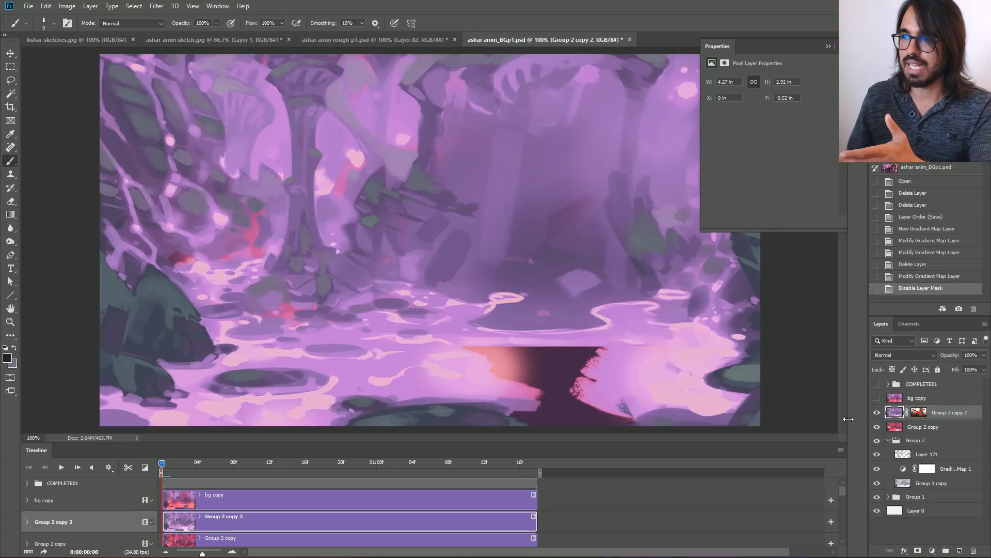
click(876, 412)
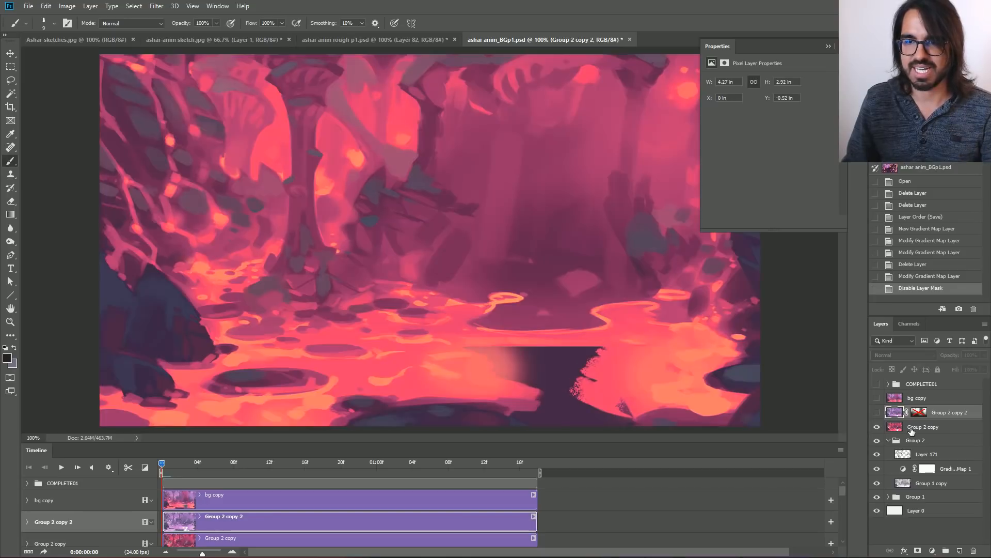
Try a Hue/Saturation adjustment on the Group 2 copy layer, shifting the hue to purple with saturation at -34.
click(911, 430)
key(ctrl+u)
drag(805, 165, 789, 192)
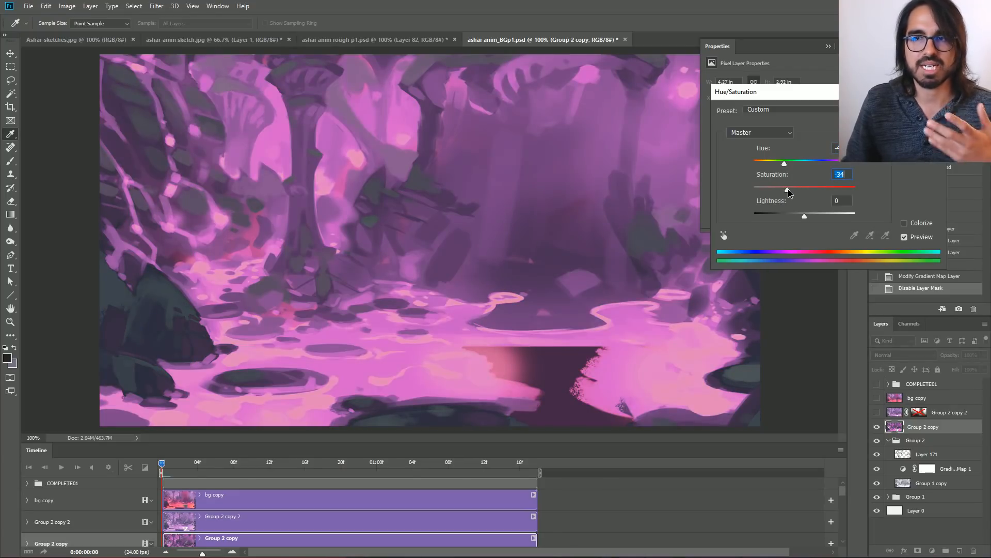
key(Return)
Show the Group 2 copy 2 layer and re-enable its layer mask so the purple blends into the red background.
click(876, 413)
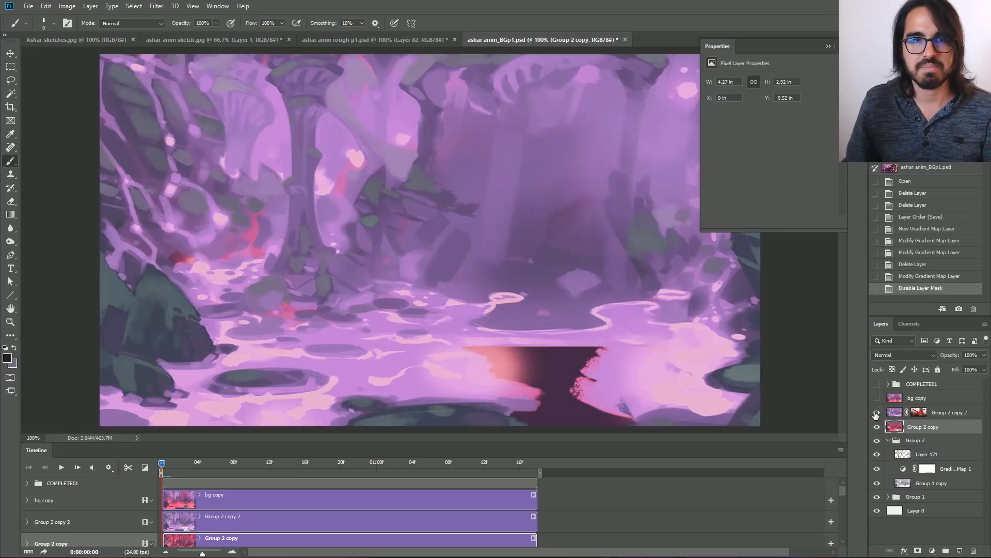
shift+click(920, 412)
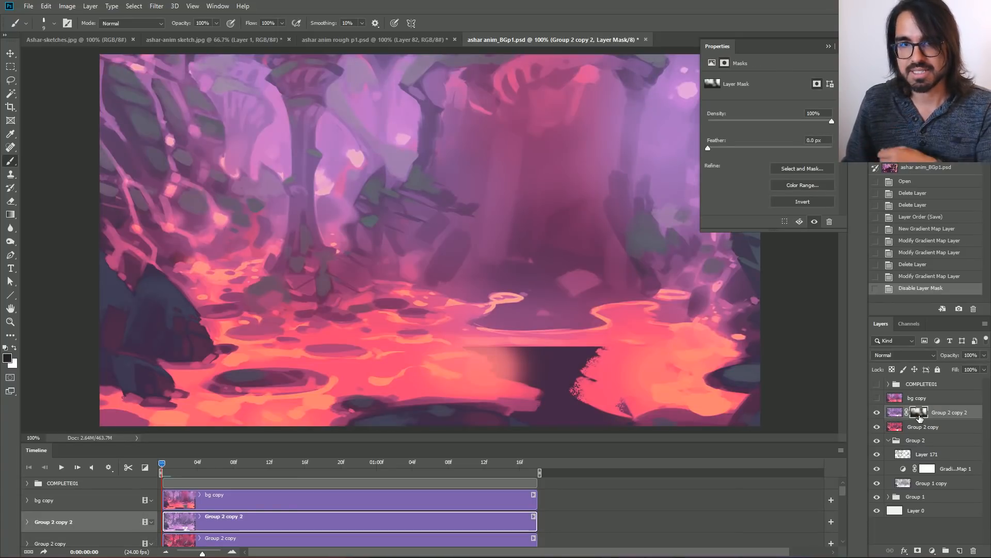
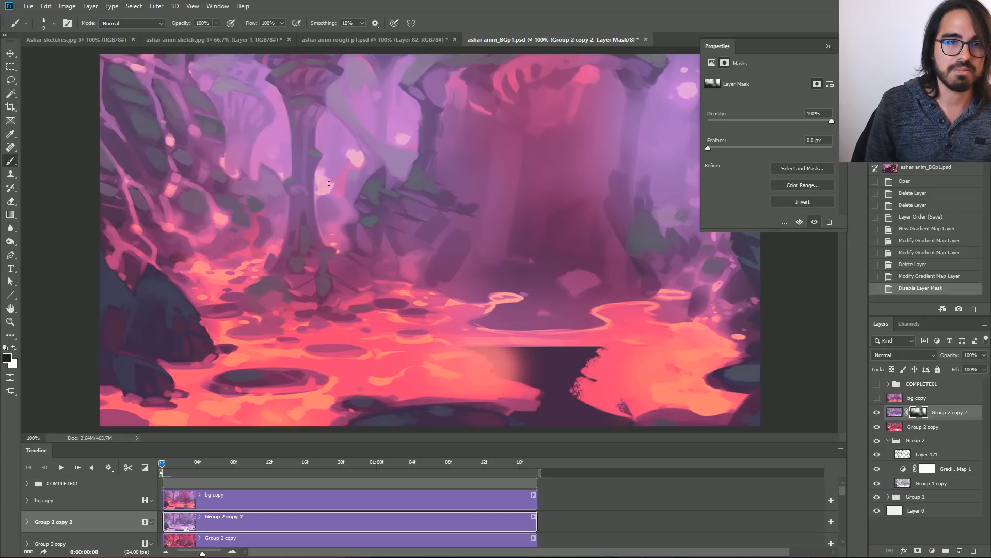
Paint black with a larger brush on the Group 2 copy 2 layer mask around the tree to reveal the red layer underneath.
click(329, 184)
key(bracketright)
key(bracketright)
key(bracketright)
key(bracketright)
mouse_move(296, 200)
mouse_down()
mouse_move(401, 147)
mouse_move(273, 203)
mouse_move(368, 146)
mouse_move(298, 154)
mouse_move(411, 91)
mouse_move(346, 110)
mouse_move(222, 170)
mouse_move(347, 99)
mouse_move(410, 133)
mouse_move(371, 171)
mouse_move(407, 178)
mouse_move(344, 224)
mouse_move(362, 244)
mouse_move(394, 224)
mouse_up()
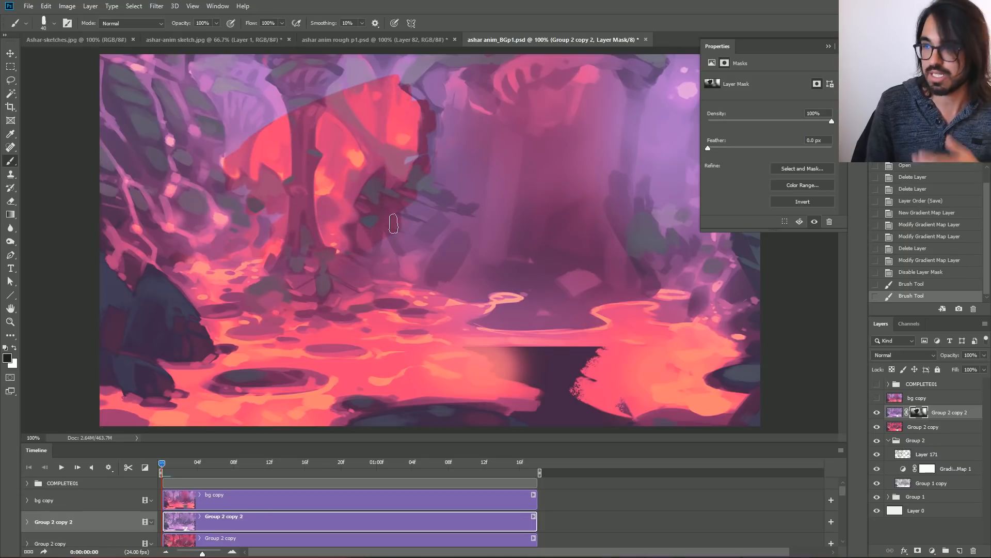
Compare the image with Group 2 copy 2 hidden and shown, and paint white on its mask to restore the purple around the tree.
click(876, 413)
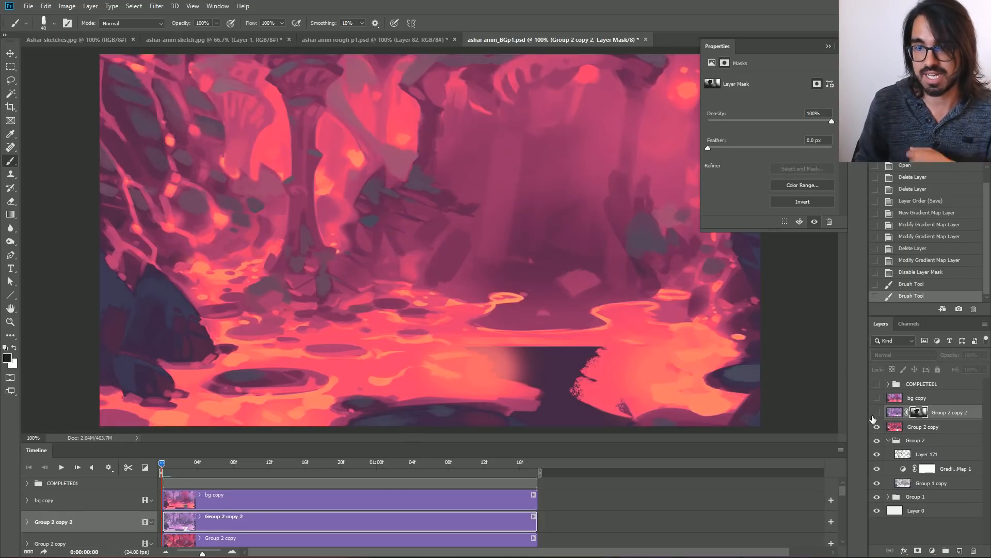
click(876, 413)
click(13, 347)
mouse_move(277, 177)
mouse_down()
mouse_move(281, 241)
mouse_move(293, 231)
mouse_move(239, 112)
mouse_move(393, 243)
mouse_move(392, 199)
mouse_move(316, 87)
mouse_move(421, 138)
mouse_move(420, 113)
mouse_move(447, 120)
mouse_move(385, 187)
mouse_move(312, 163)
mouse_move(343, 268)
mouse_move(288, 281)
mouse_move(331, 228)
mouse_move(351, 179)
mouse_move(345, 116)
mouse_move(254, 175)
mouse_move(207, 219)
mouse_up()
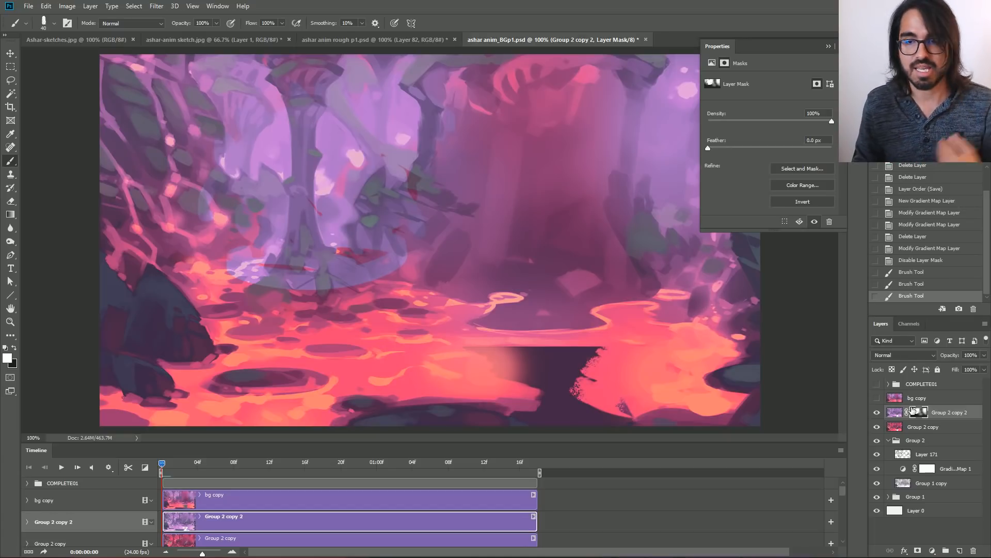
Revert the mask strokes to the Disable Layer Mask history state and re-enable the Group 2 copy 2 layer mask.
click(911, 261)
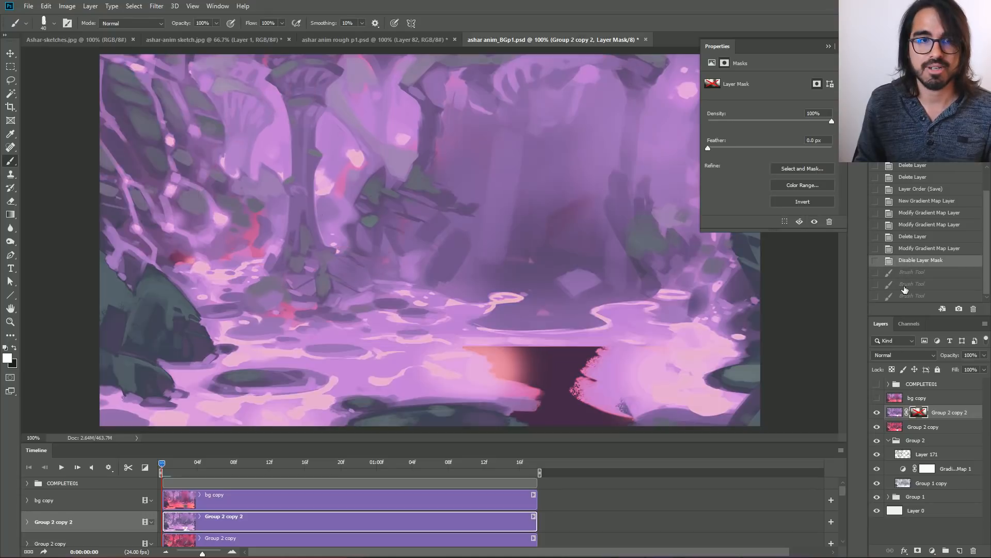
right_click(918, 414)
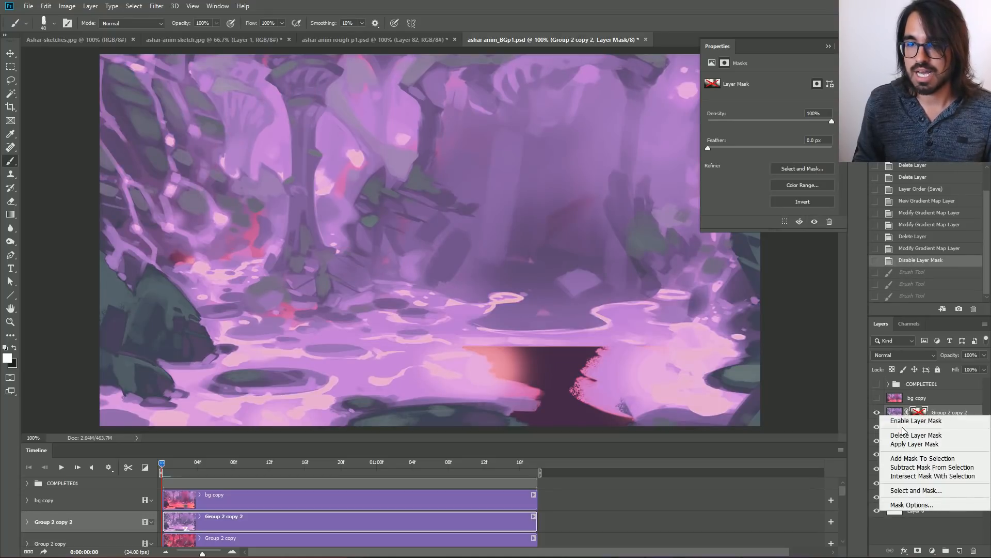
click(909, 421)
Preview the blurred bg copy layer, and hide it along with both Group 2 copies and Group 2 to view the grayscale painting.
click(876, 398)
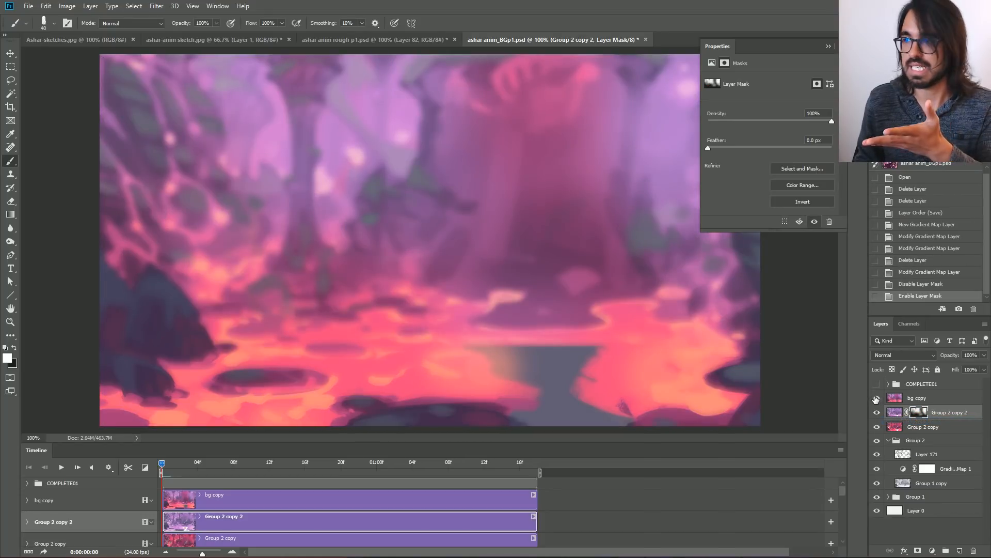
drag(876, 398, 877, 427)
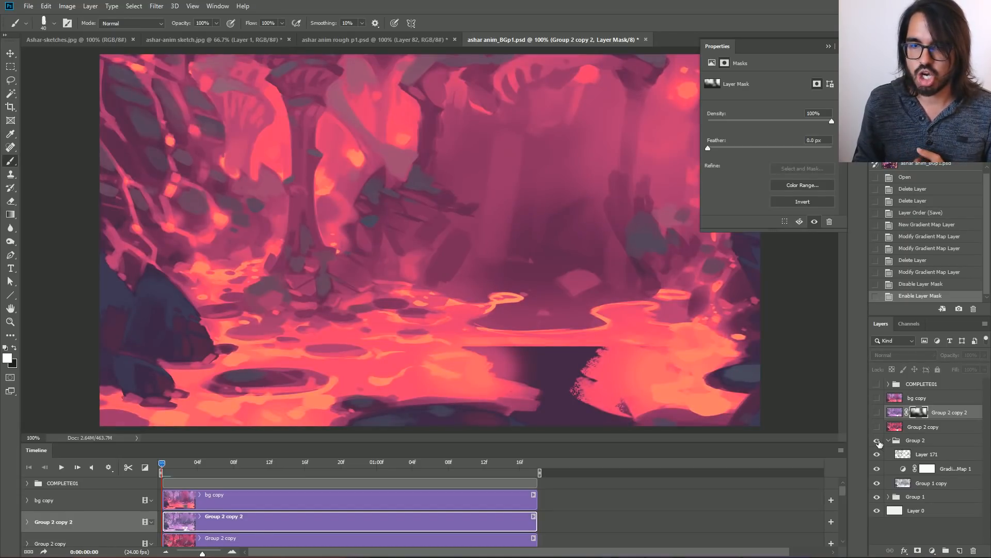
click(877, 441)
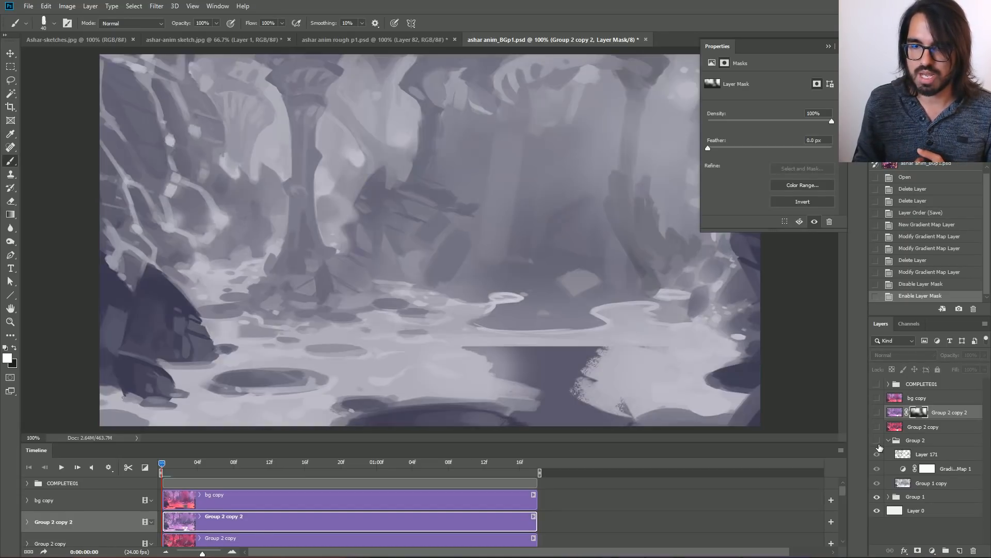
Expand Group 1, hide its upper painting layers, and show Layers 168, 169 and 170 one by one to review the grayscale build-up.
click(888, 498)
drag(878, 483, 878, 524)
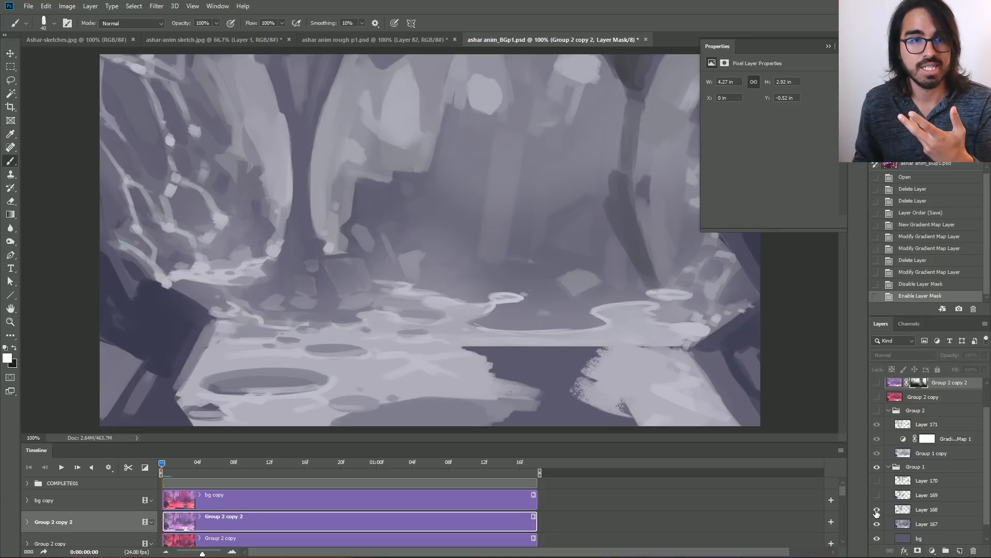
click(877, 510)
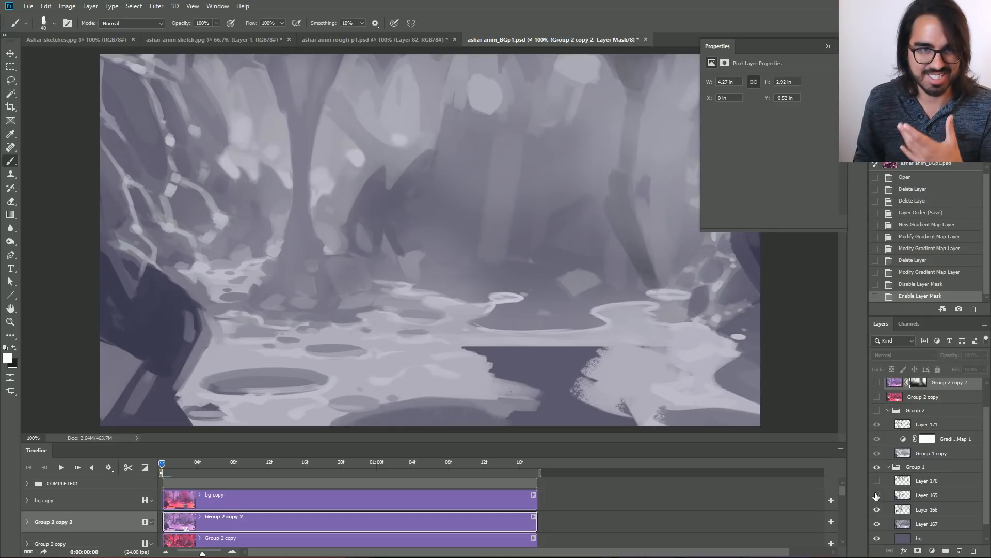
click(876, 496)
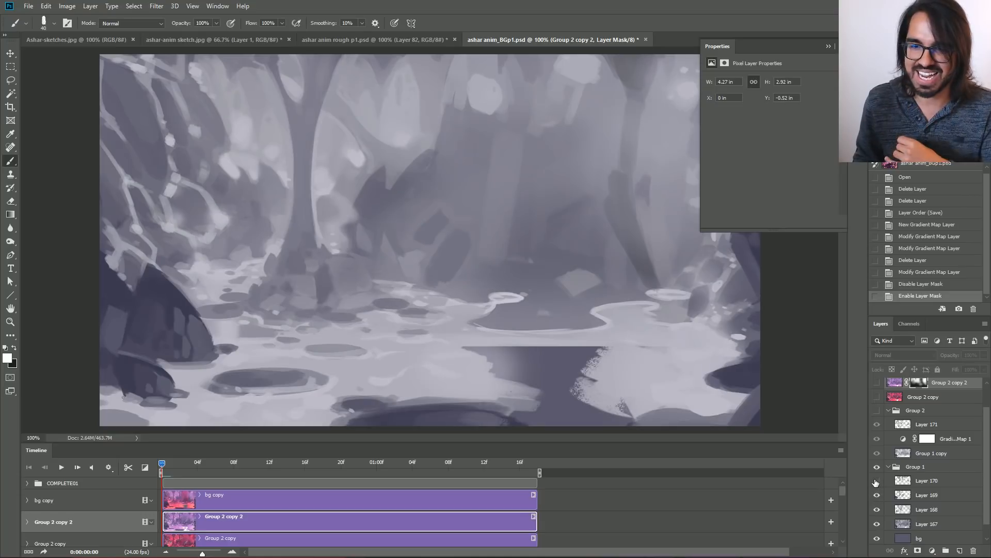
click(876, 481)
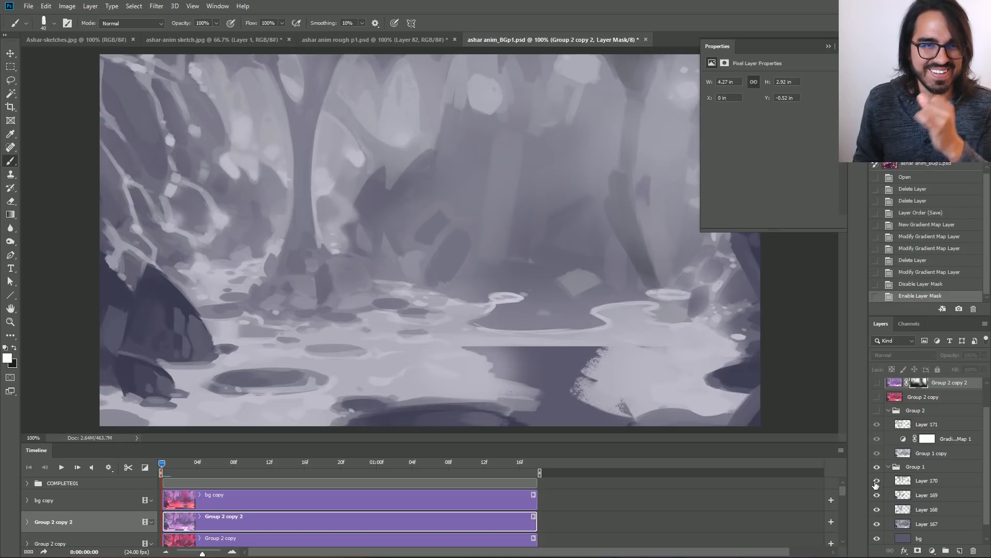
Show Group 2, its two copies, the COMPLETE01 character group and the blurred bg copy layer, comparing the background with and without blur.
click(876, 411)
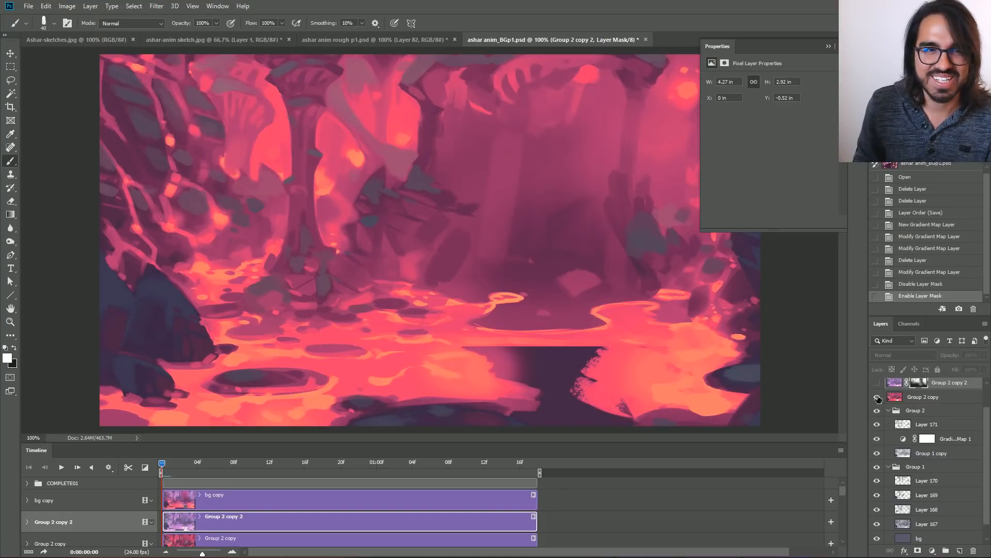
click(876, 384)
scroll(985, 433, up, 2)
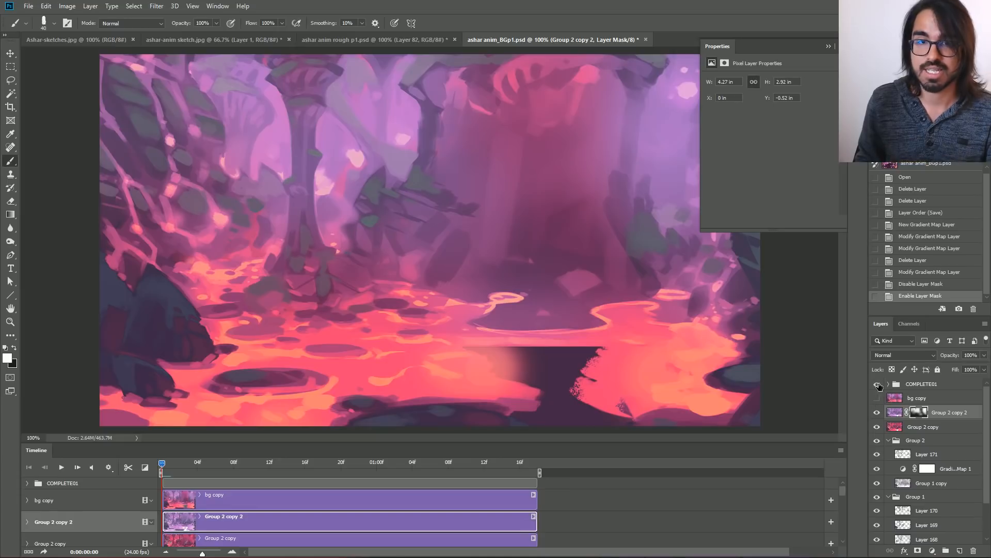
click(876, 384)
click(877, 398)
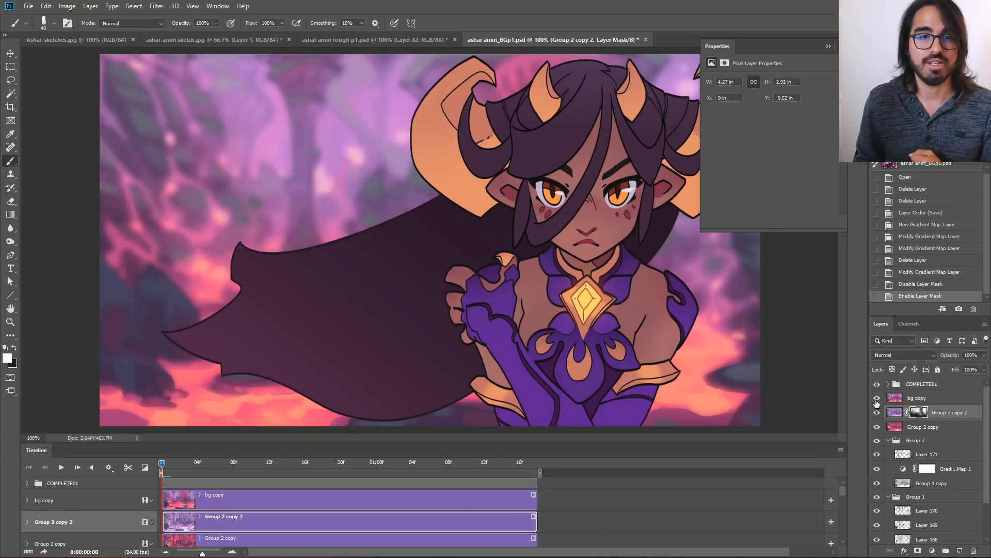
click(877, 398)
click(876, 398)
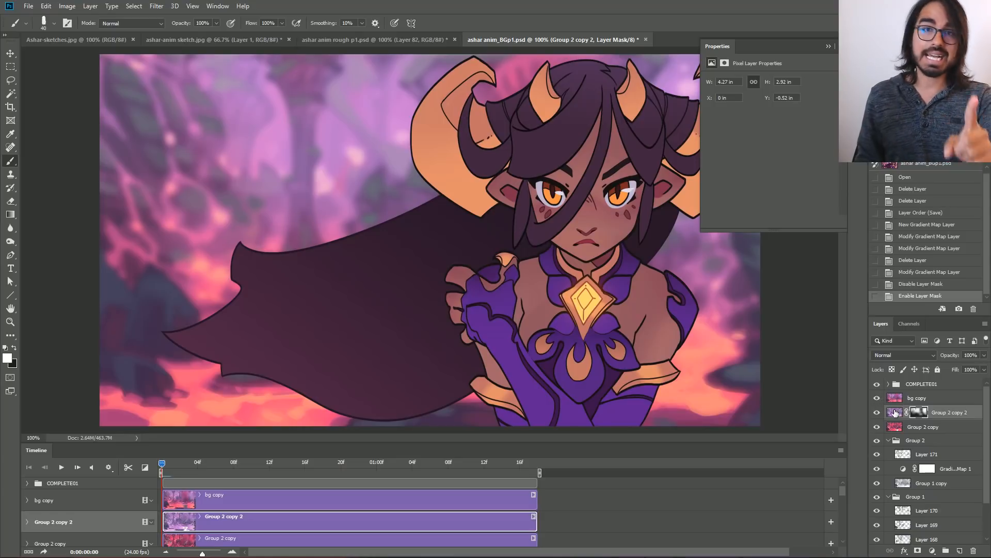
Collapse the mask properties, move the playhead to 0:00:00:18, and examine the flowing back hair at 200% zoom.
click(829, 46)
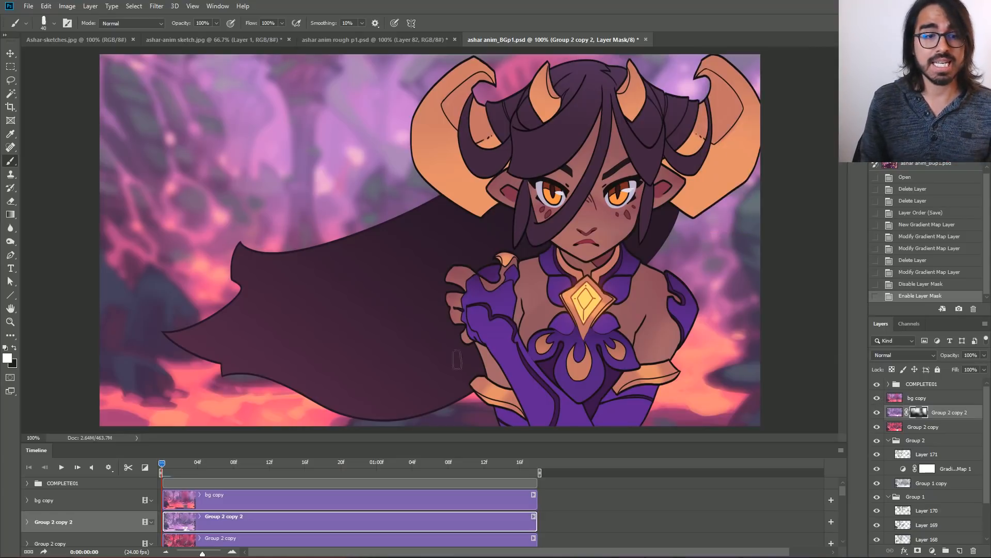
drag(162, 461, 322, 465)
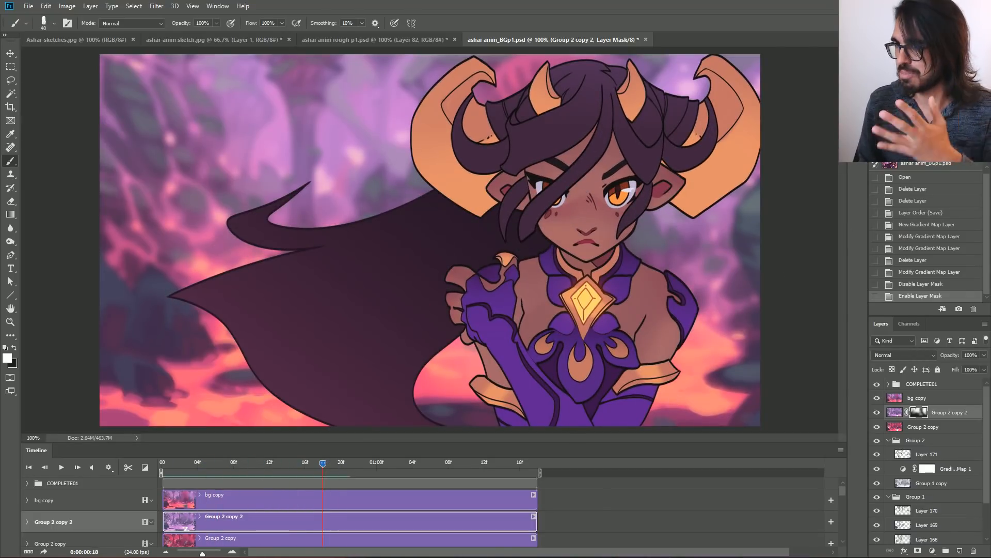
key(ctrl+plus)
drag(361, 330, 497, 145)
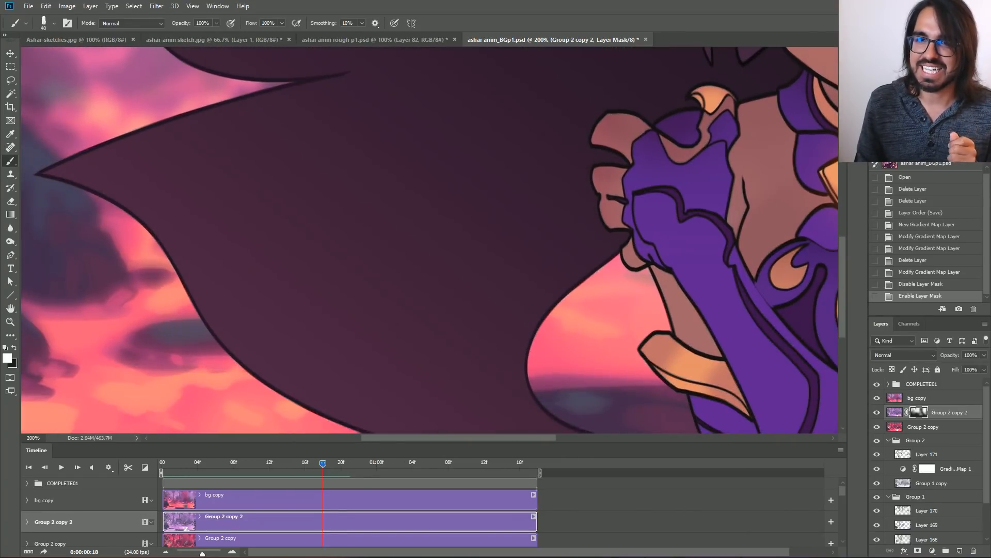
key(ctrl+minus)
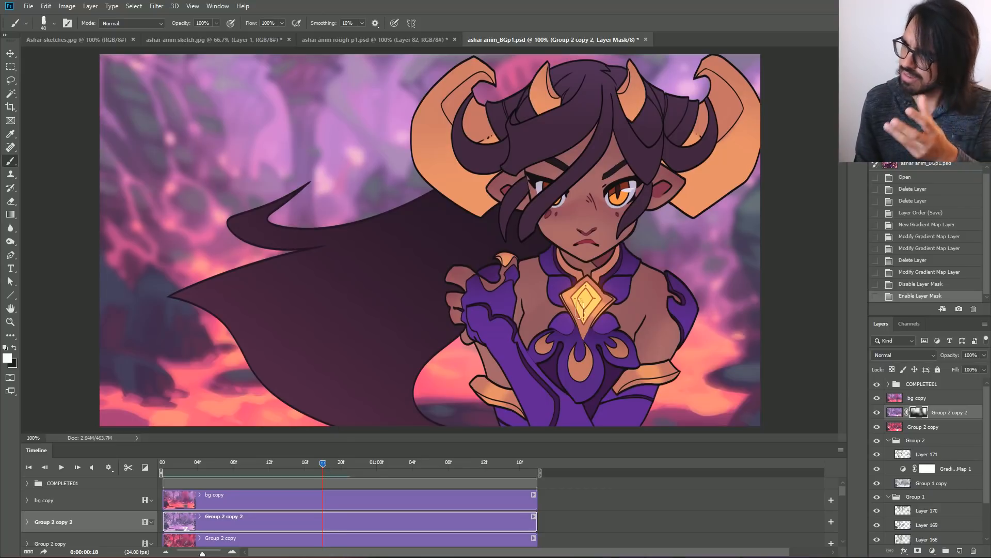
Examine the character's face and front hair at 200% zoom with the playhead at 0:00:00:23.
key(ctrl+plus)
drag(588, 227, 407, 405)
drag(320, 463, 367, 479)
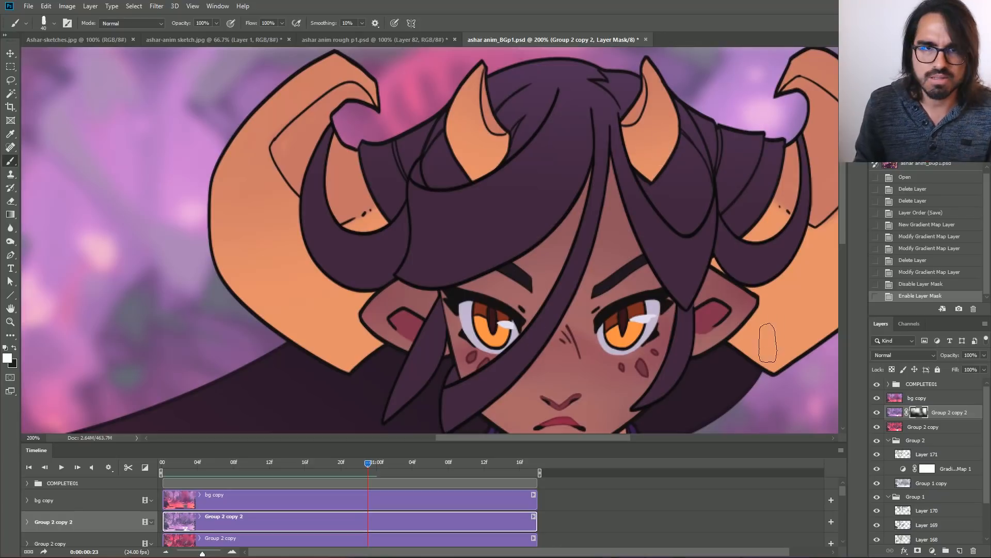
Expand the COMPLETE01 group and toggle the COLOR - hair front group's visibility to compare the front hair with and without its colour.
click(913, 387)
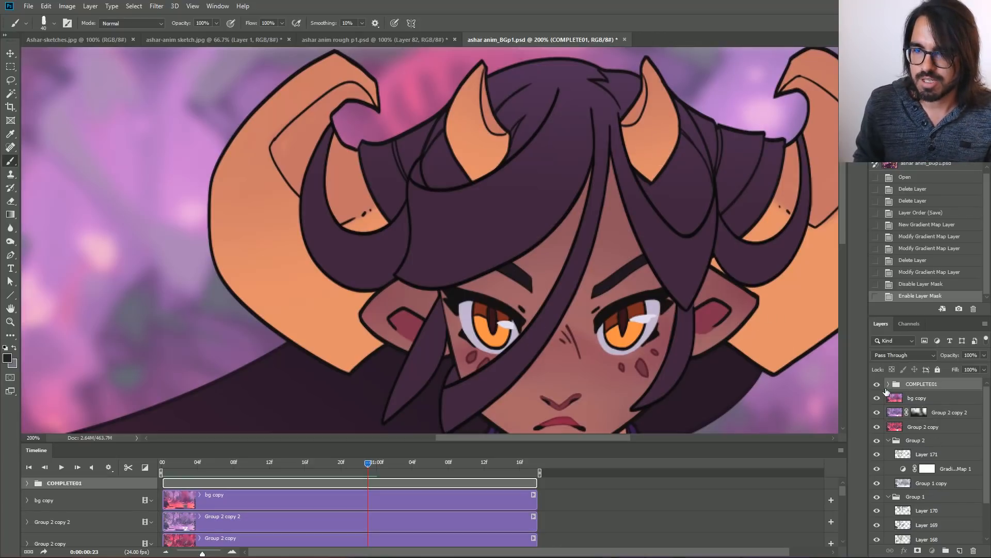
click(888, 384)
scroll(984, 437, down, 2)
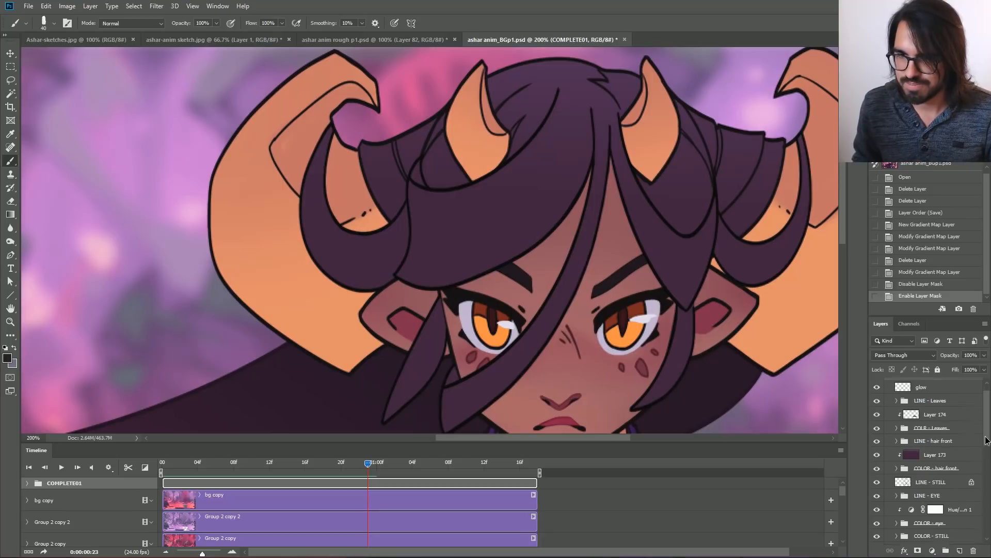
click(890, 453)
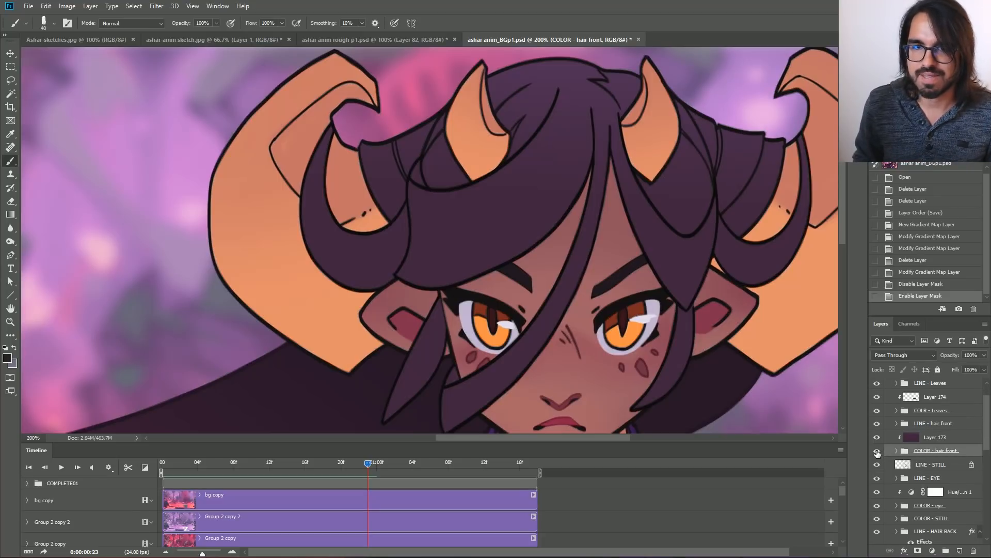
click(877, 452)
click(876, 451)
click(877, 452)
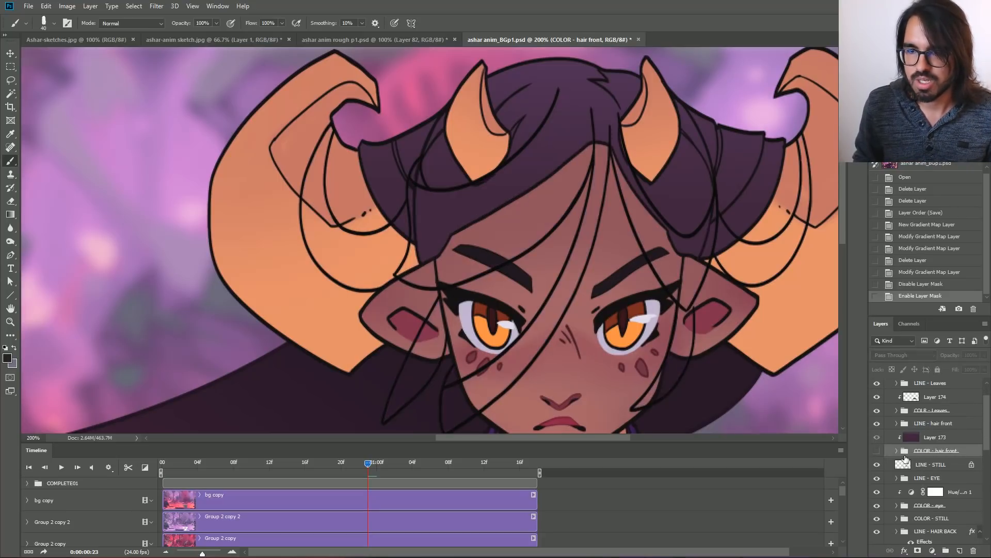
click(877, 451)
Release the clipping mask on Layer 173 to view its full gradient, and clip it again to the COLOR - hair front group.
click(924, 438)
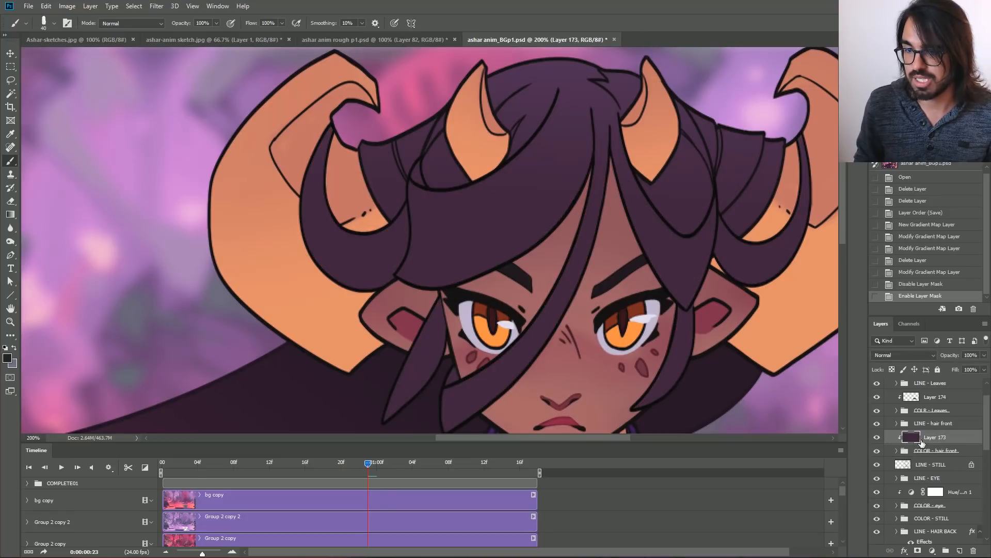
alt+click(954, 441)
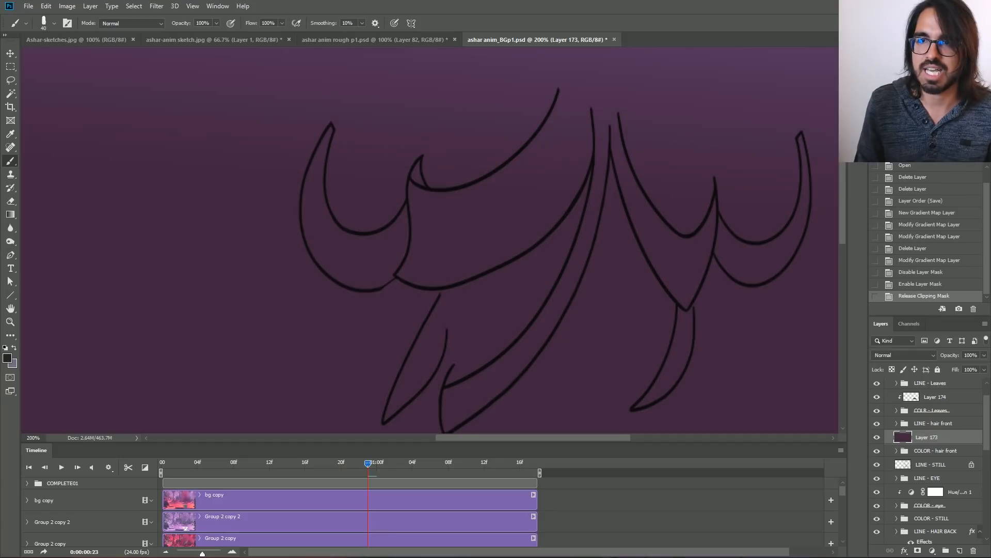
key(ctrl+minus)
key(ctrl+minus)
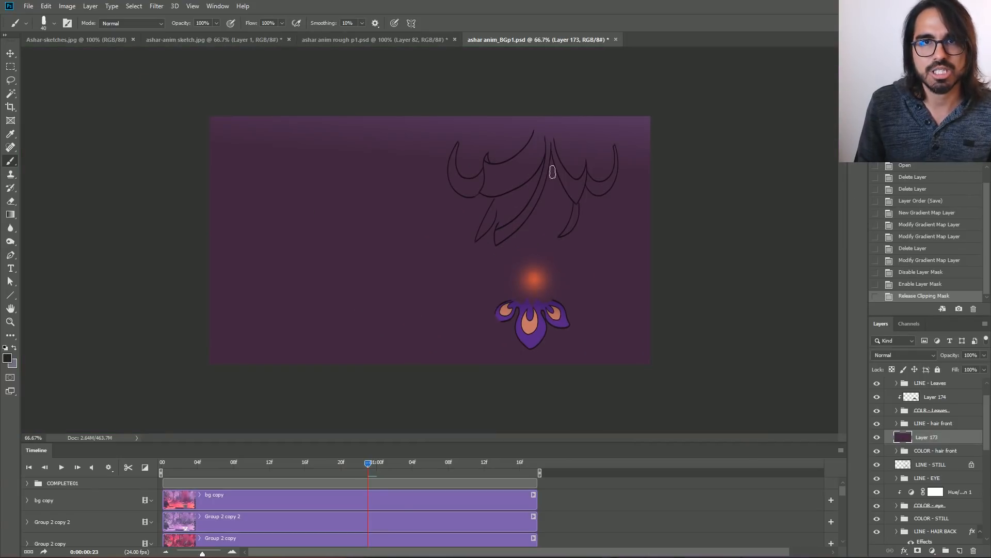
alt+click(956, 442)
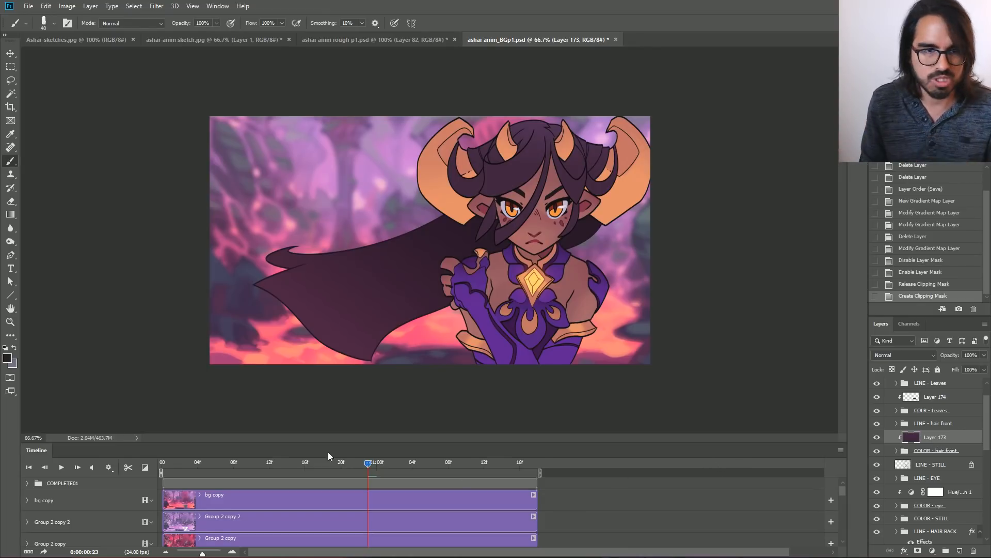
Scrub the animation to 0:00:00:21 and examine the gradient on the flowing back hair at 200% zoom.
mouse_move(364, 466)
mouse_down()
mouse_move(218, 460)
mouse_move(270, 464)
mouse_move(272, 476)
mouse_move(411, 482)
mouse_move(286, 474)
mouse_move(370, 479)
mouse_move(363, 483)
mouse_up()
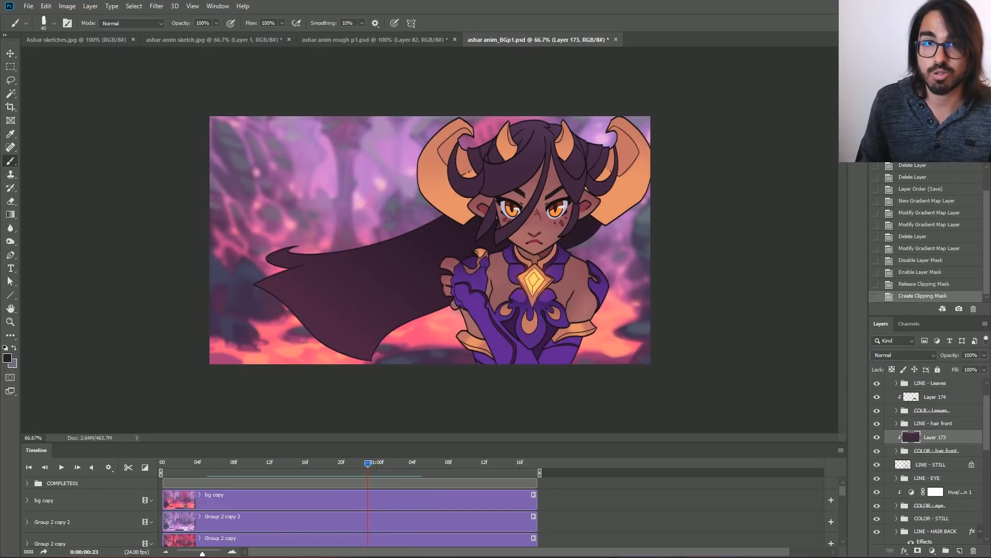
key(ctrl+plus)
key(ctrl+plus)
drag(320, 421, 566, 244)
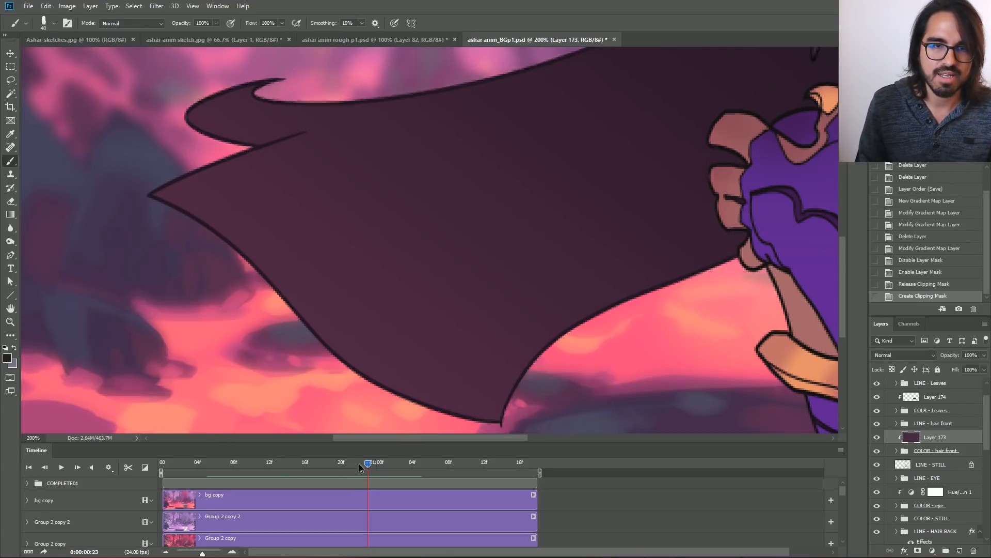
drag(358, 463, 349, 463)
Select Layer 172 above the COLOR - Hair back group and toggle its visibility to compare the back hair with and without the gradient.
drag(986, 434, 983, 469)
click(943, 463)
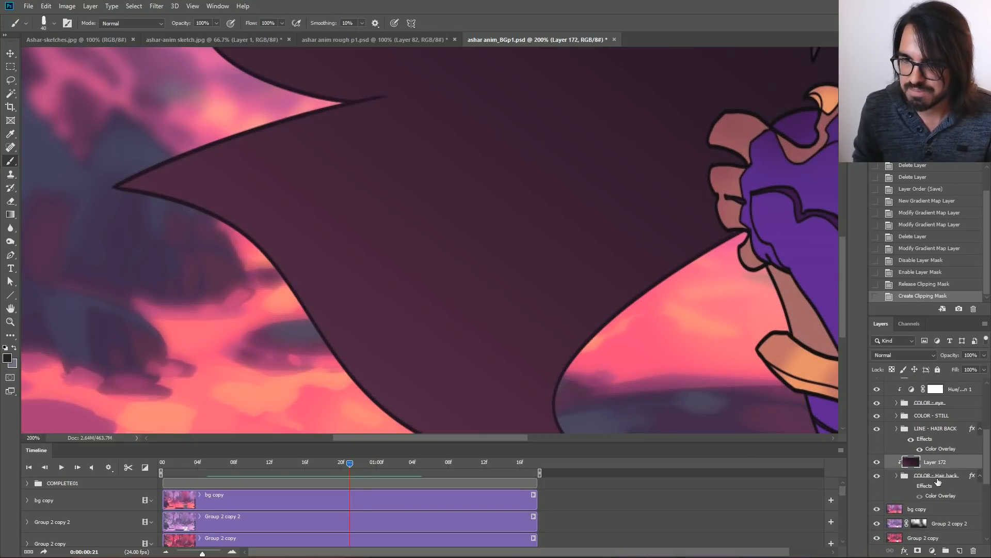
click(878, 463)
click(876, 463)
click(877, 464)
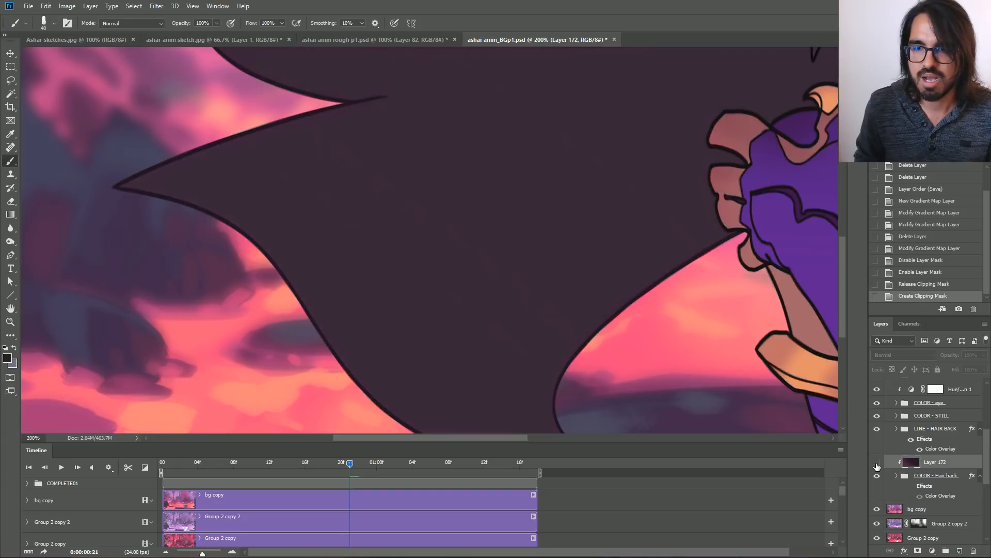
click(877, 464)
click(877, 464)
click(877, 465)
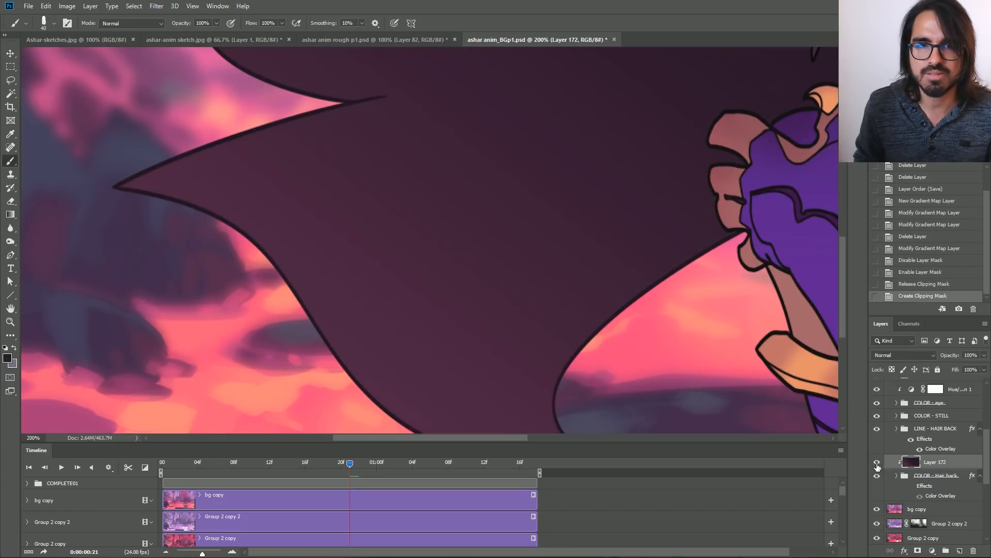
drag(723, 140, 430, 199)
drag(650, 57, 495, 286)
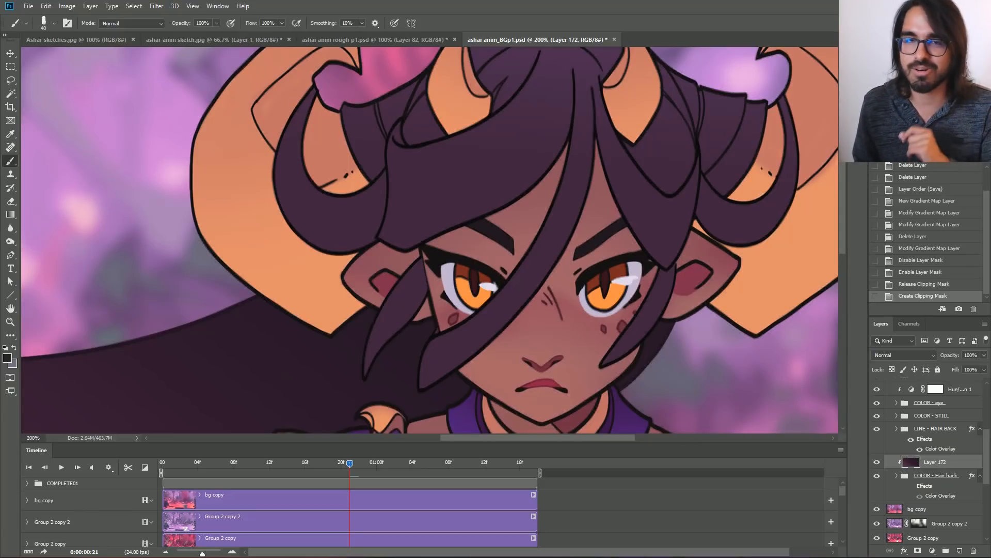
drag(495, 288, 532, 264)
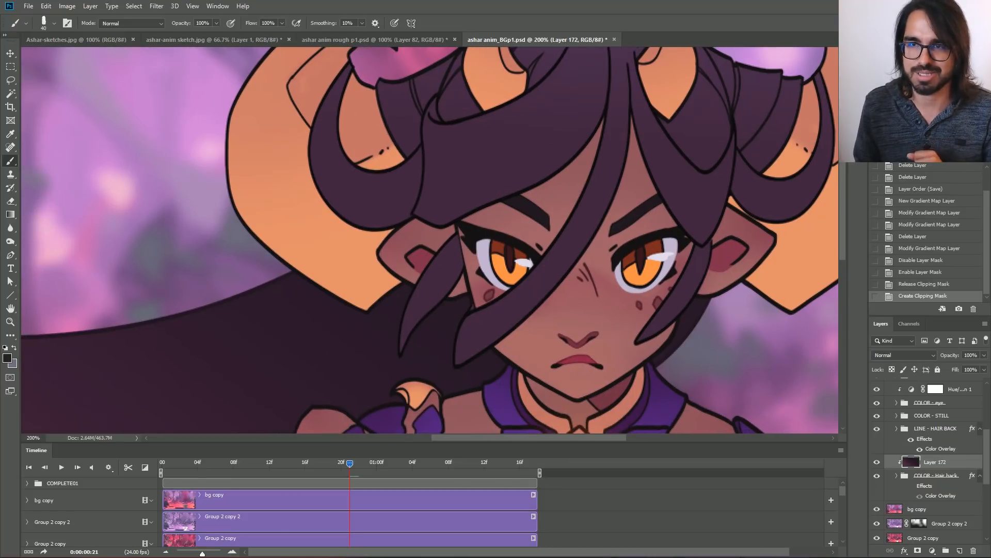
key(ctrl+minus)
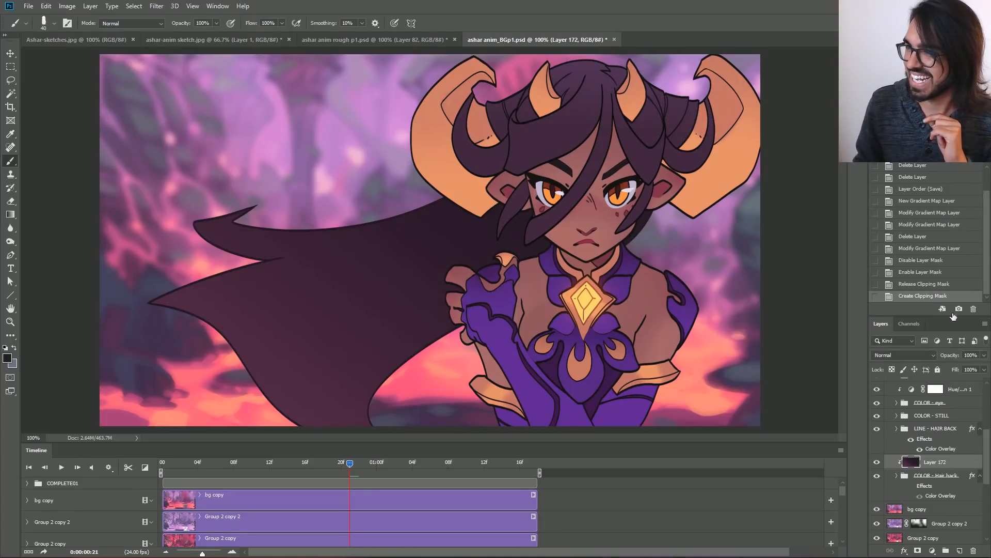
scroll(941, 449, up, 5)
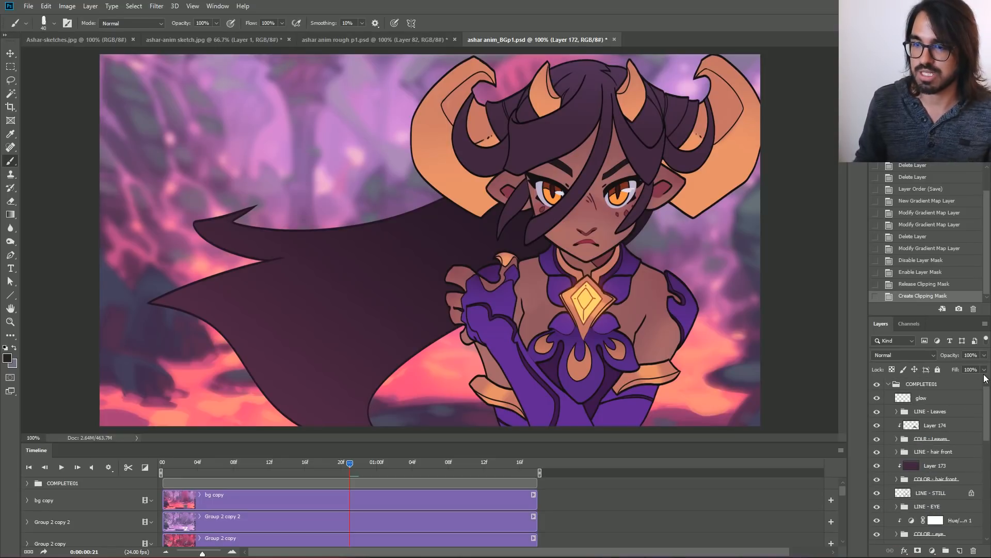
Switch to the FINAL_ASHAR02 video in the media player and play it to review the finished animation's glow and colours.
key(alt+Tab)
click(490, 290)
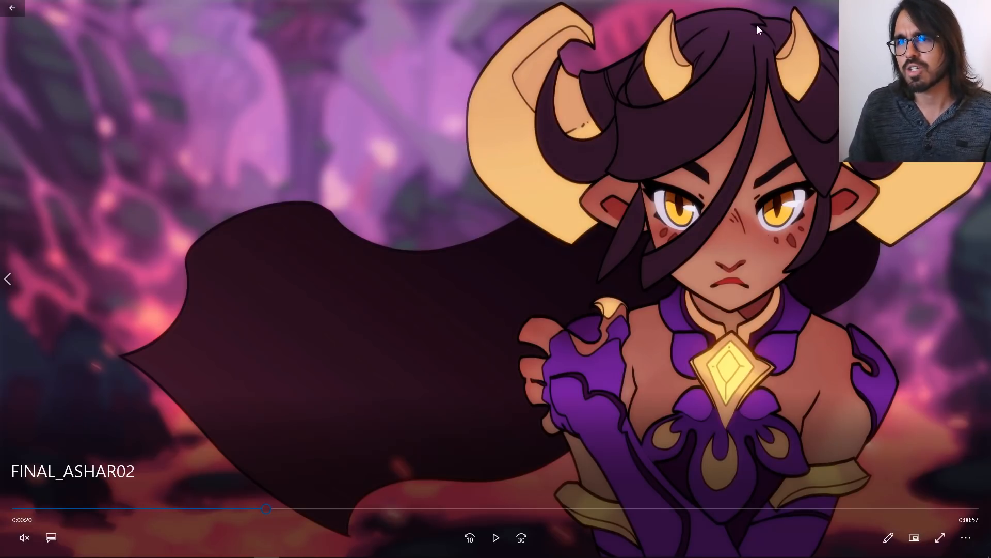
click(495, 538)
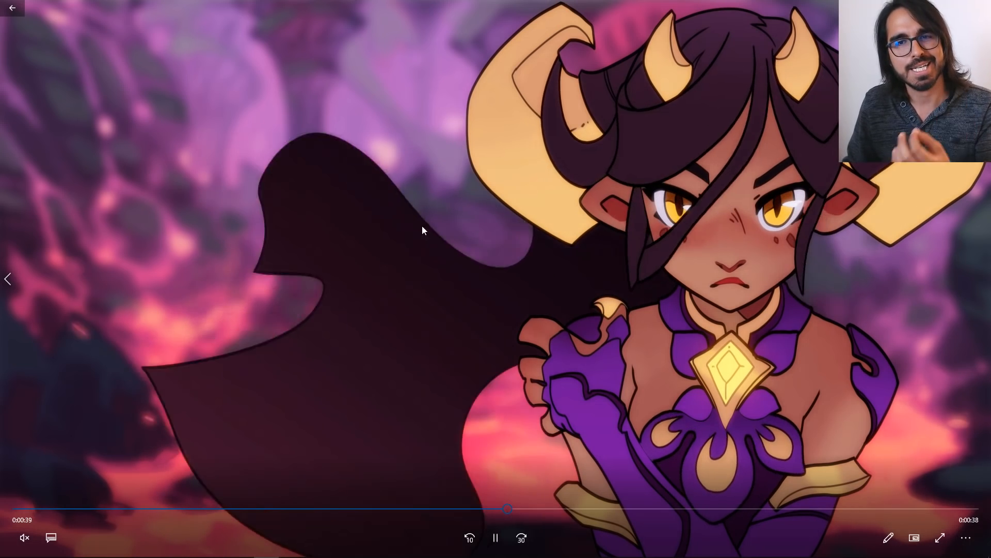
click(495, 538)
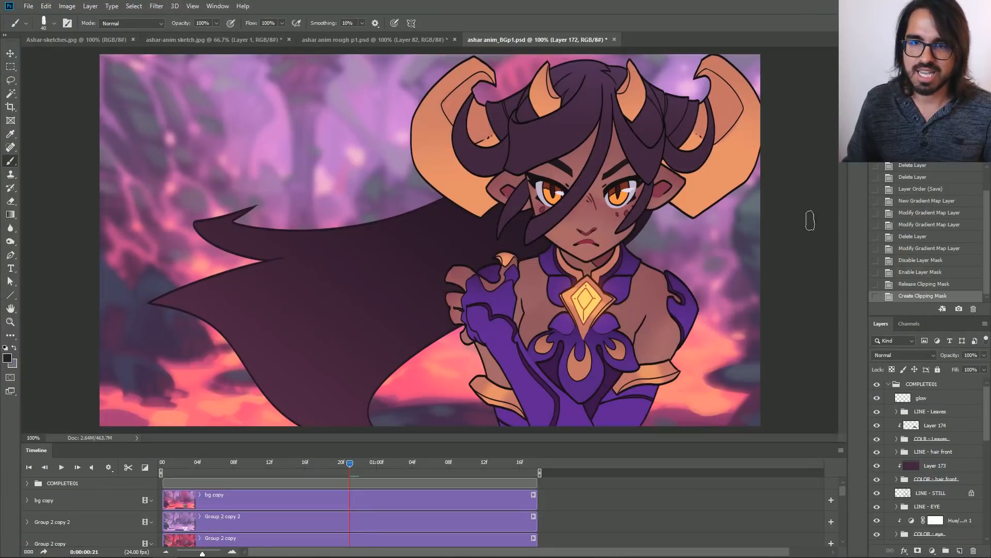
Stamp all visible layers at frame 0:00:00:00 into a new layer above the collapsed COMPLETE01 group.
click(889, 383)
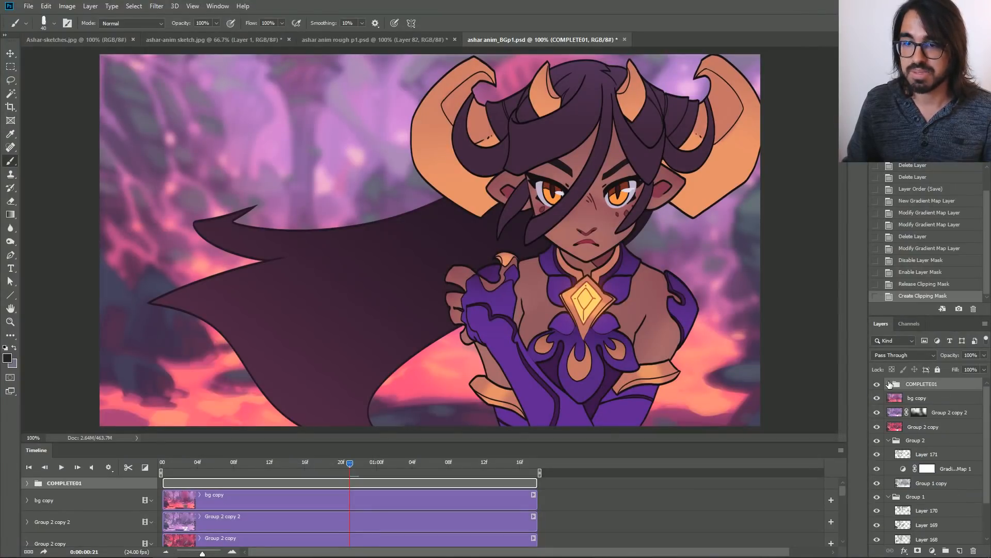
drag(191, 462, 168, 465)
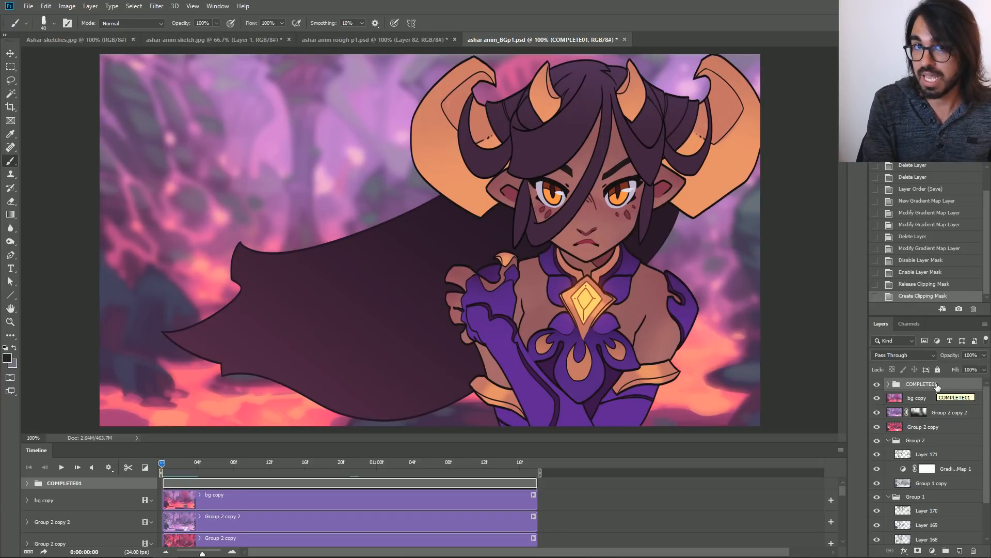
key(ctrl+shift+alt+e)
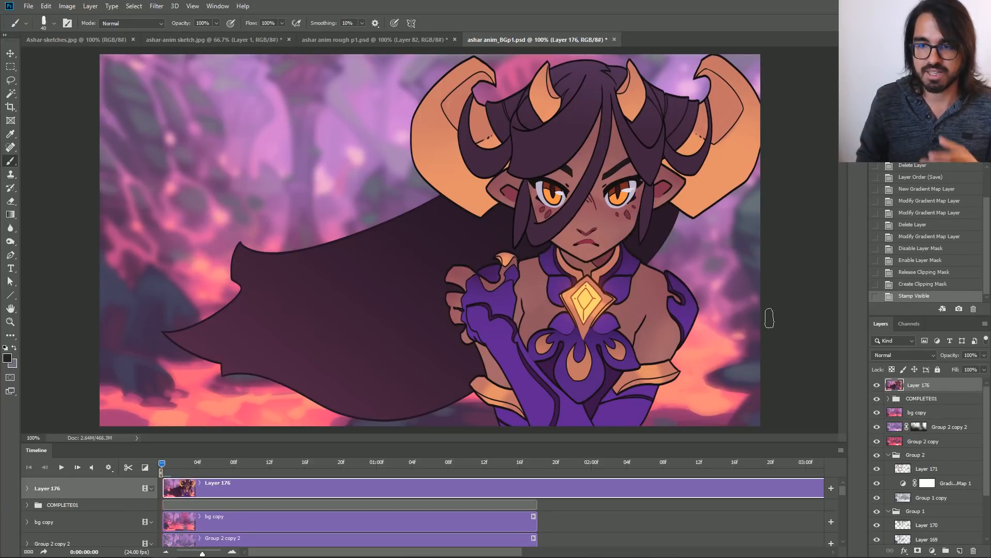
Move the stamped layer downward on the canvas and undo the move.
click(11, 53)
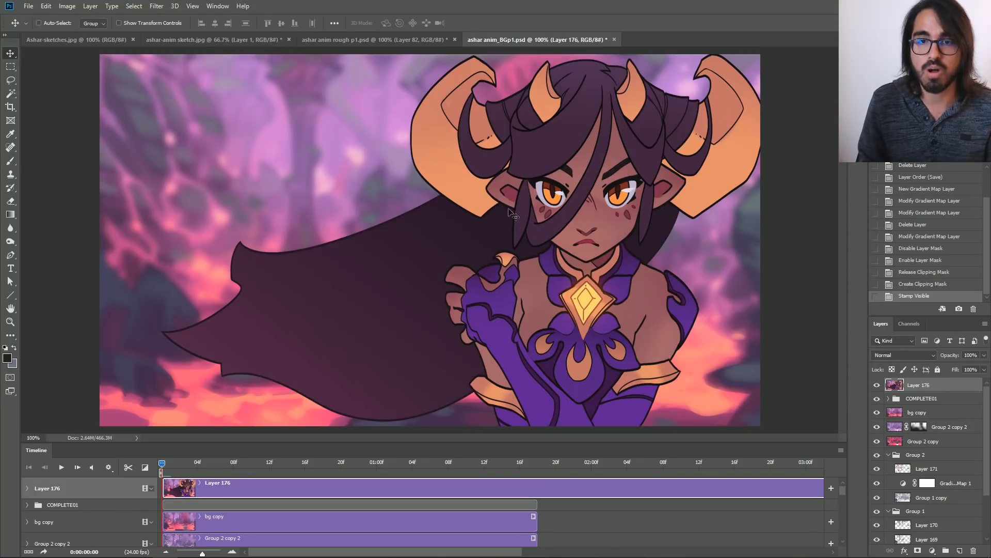
drag(500, 202, 503, 265)
click(902, 285)
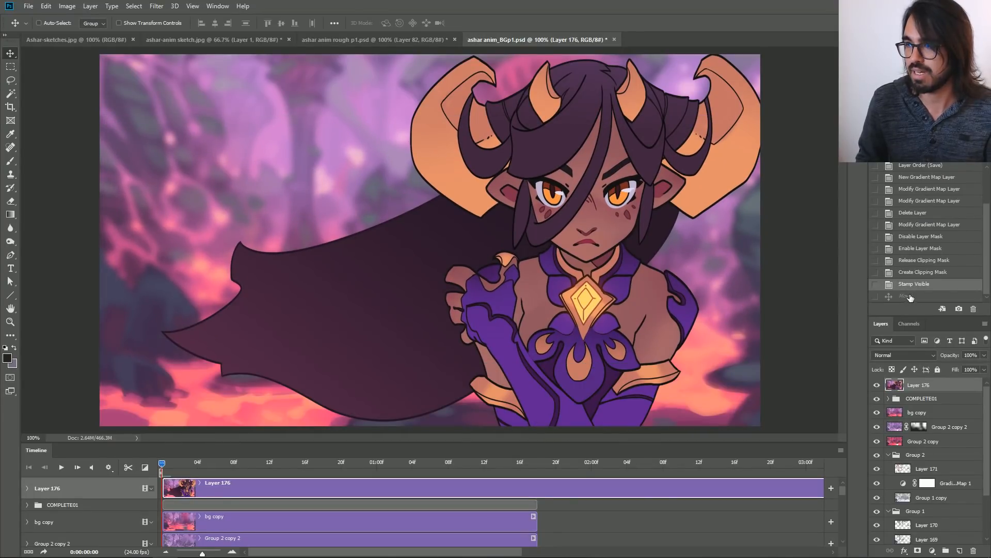
Apply a Gaussian Blur with a 10-pixel radius to the stamped Layer 176.
click(157, 6)
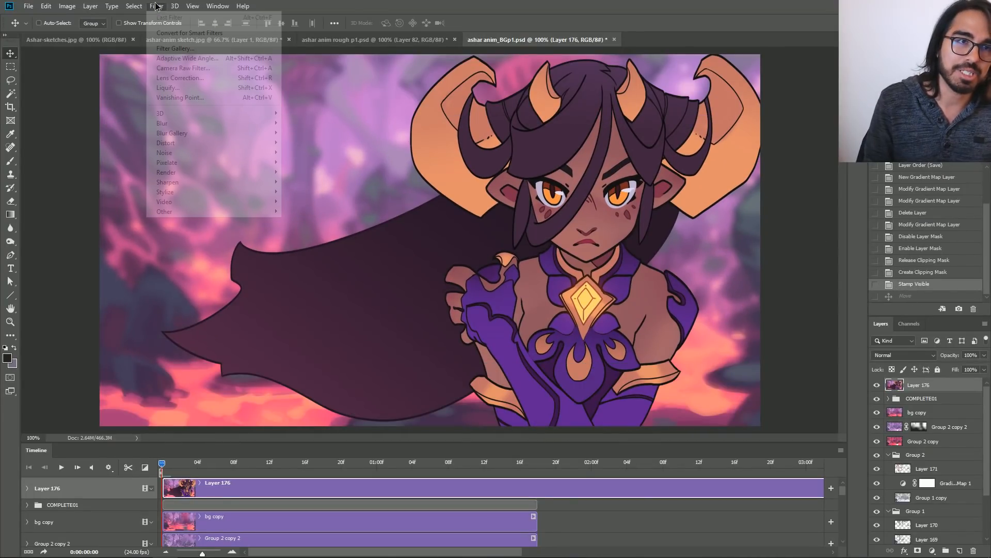
mouse_move(216, 123)
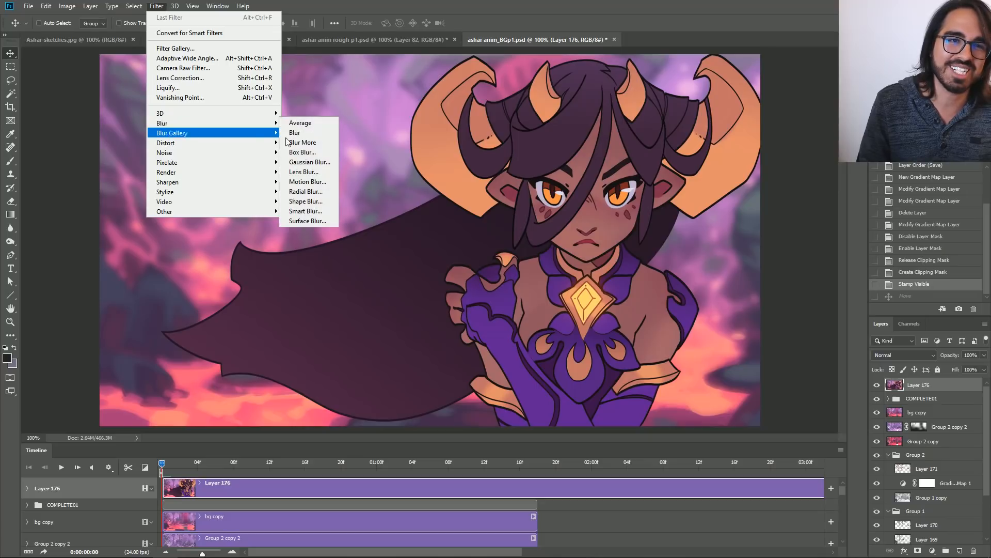
click(313, 167)
drag(673, 116, 744, 136)
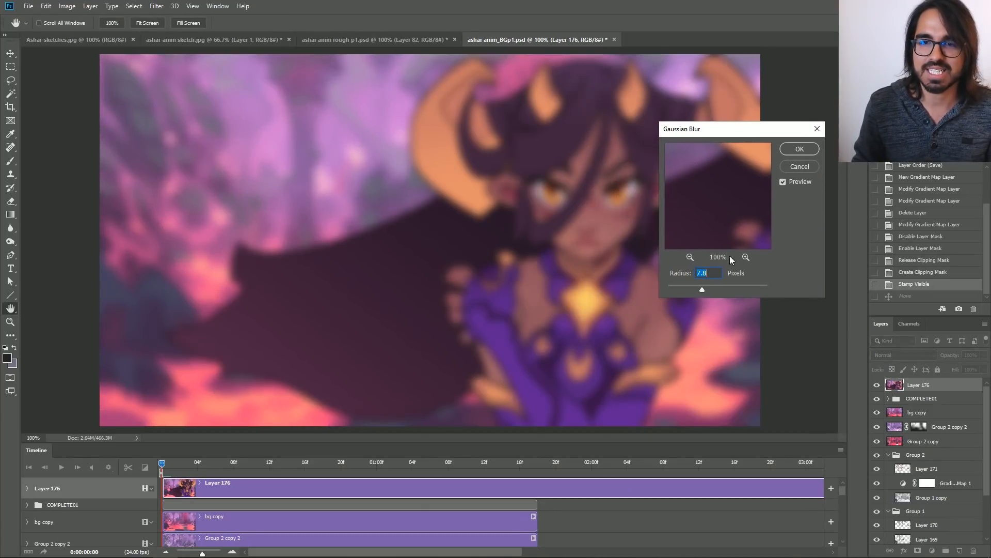
mouse_move(703, 288)
mouse_down()
mouse_move(714, 285)
mouse_move(709, 292)
mouse_up()
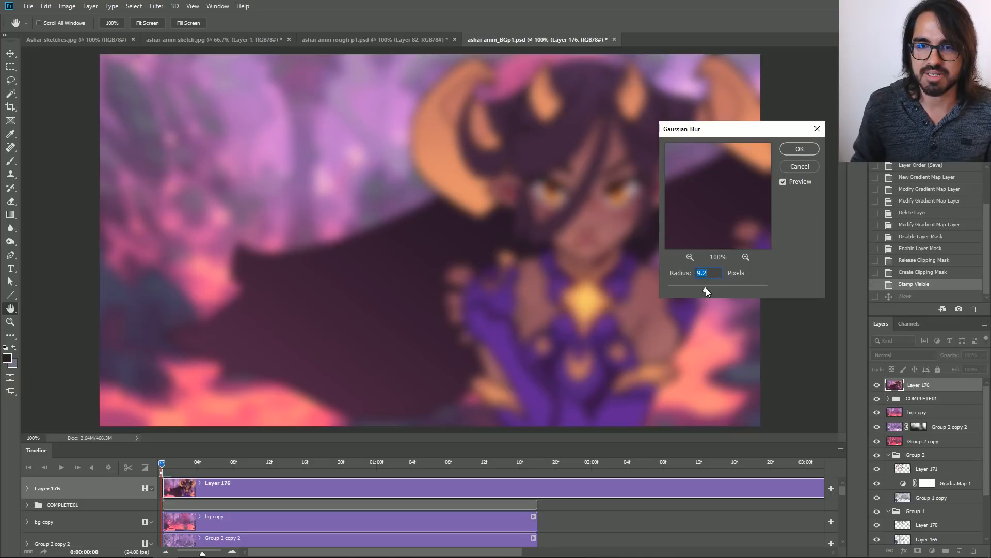
text(10)
click(801, 150)
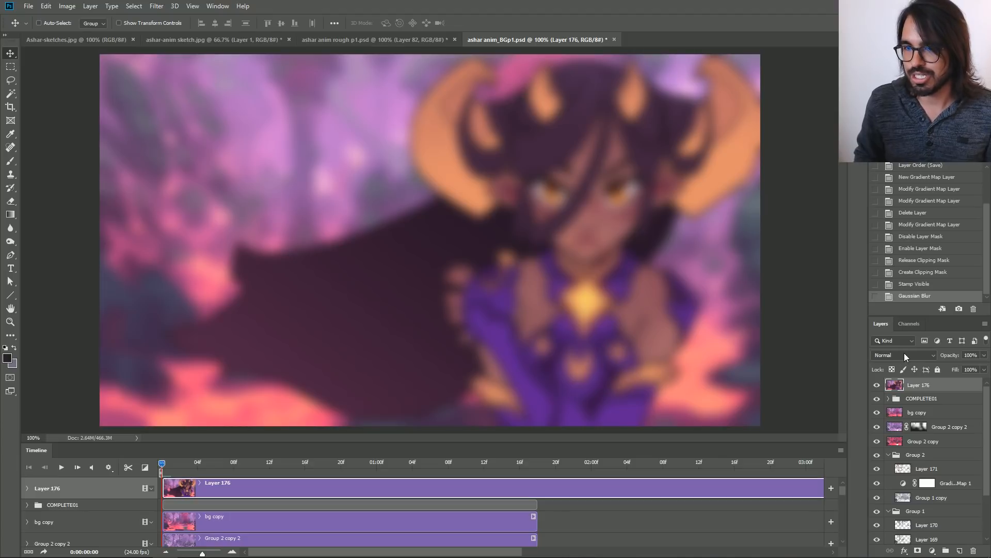
Set the blurred Layer 176's blend mode to Hard Light and toggle its visibility to compare the effect.
click(931, 355)
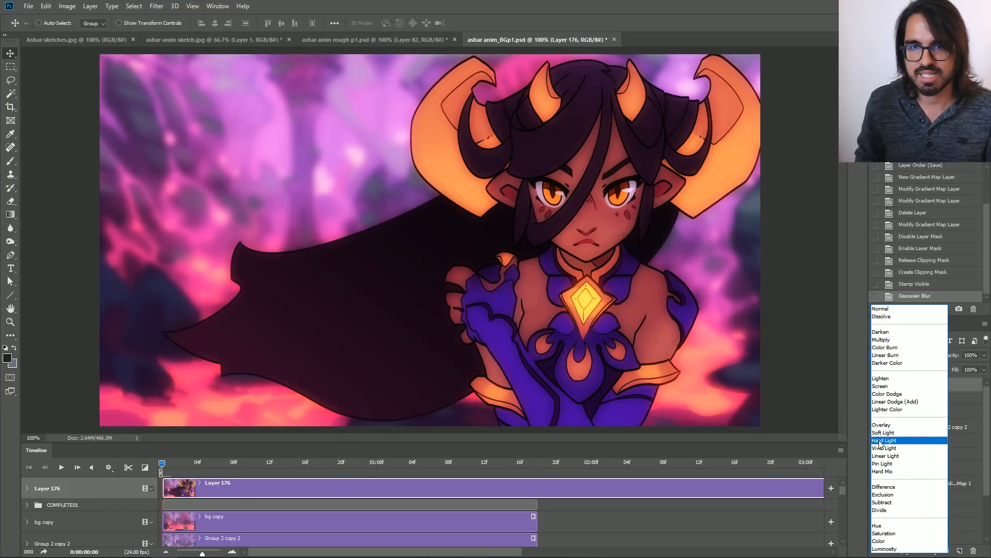
click(879, 440)
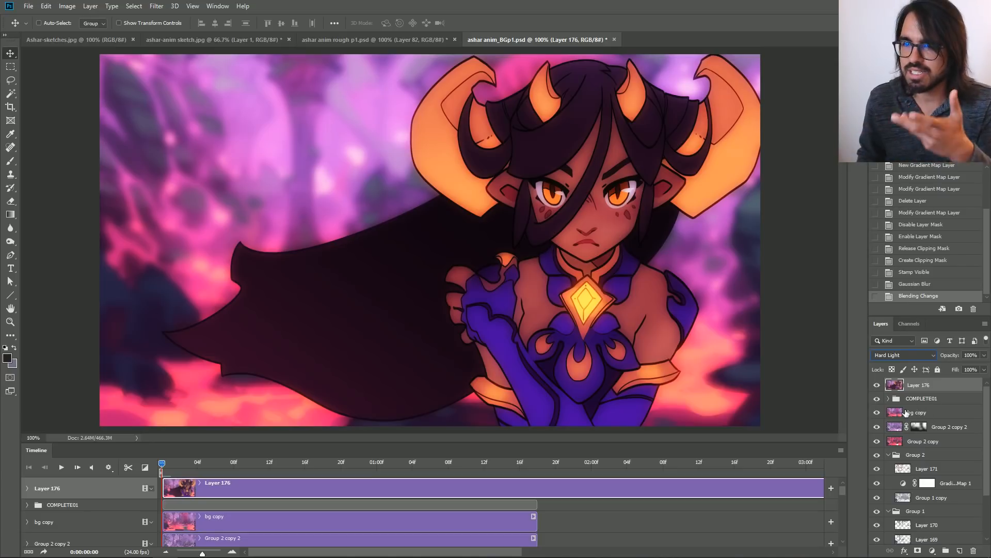
click(878, 385)
click(877, 386)
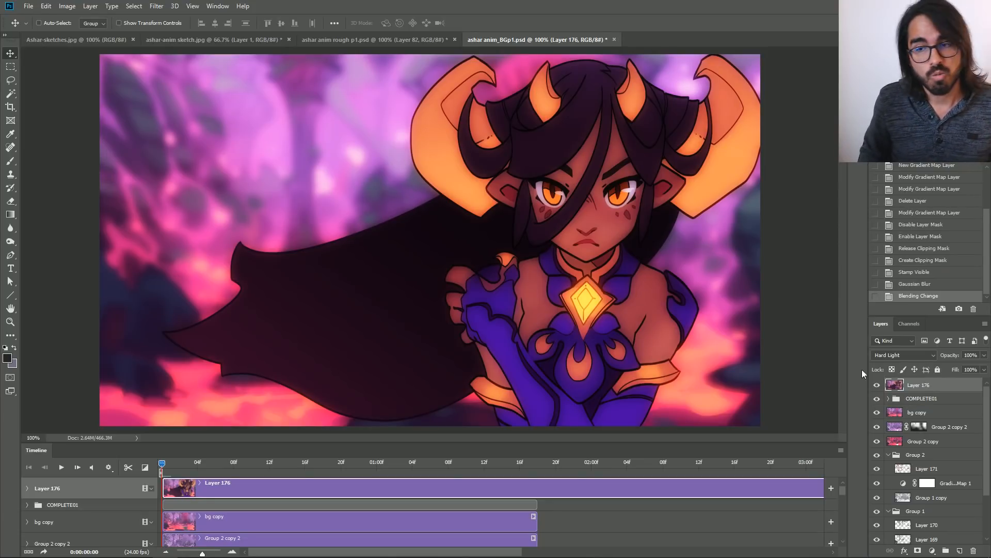
Set Layer 176's opacity to 75%.
click(976, 354)
text(75)
key(Return)
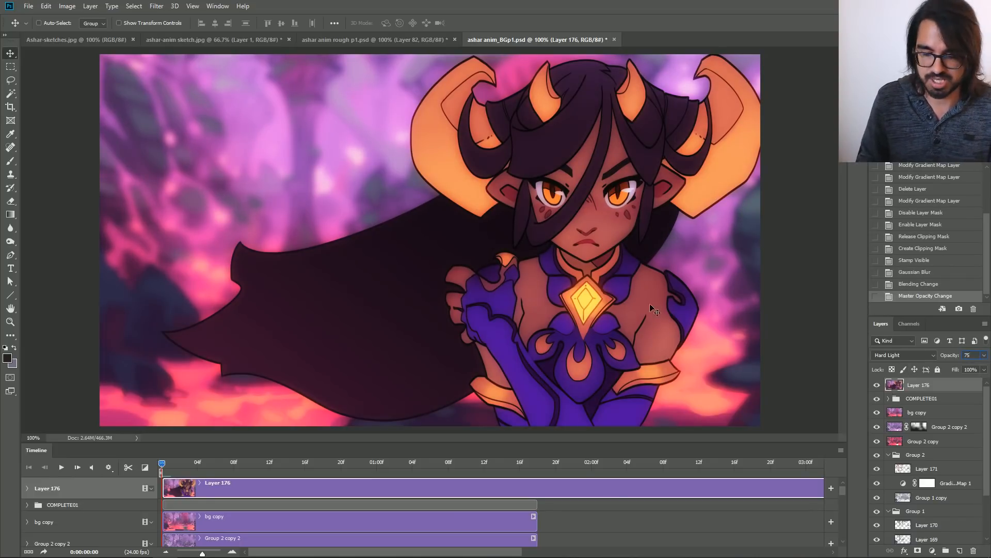
Lower Layer 176's contrast and slightly raise its brightness with Brightness/Contrast, and toggle its visibility to compare.
click(67, 6)
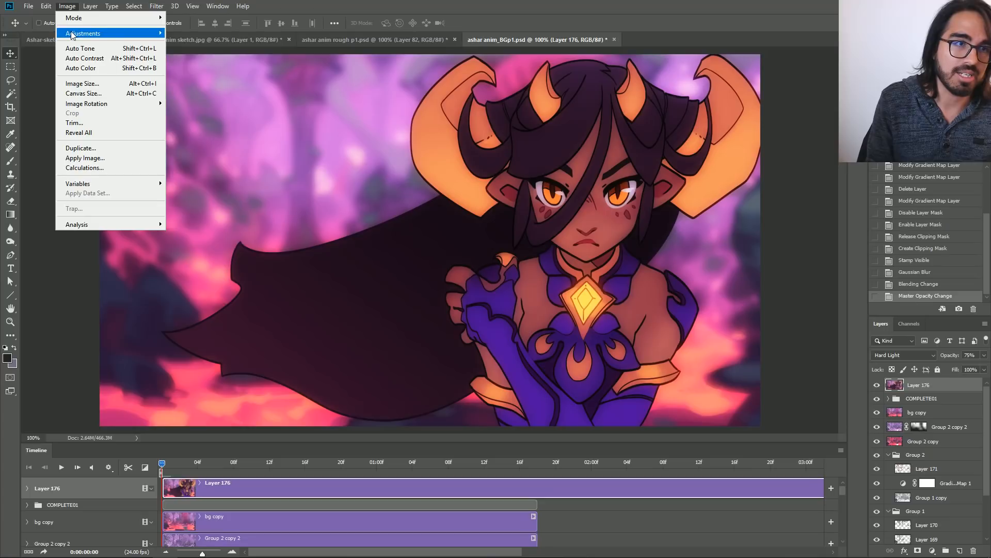
mouse_move(129, 33)
click(179, 34)
drag(736, 75, 876, 119)
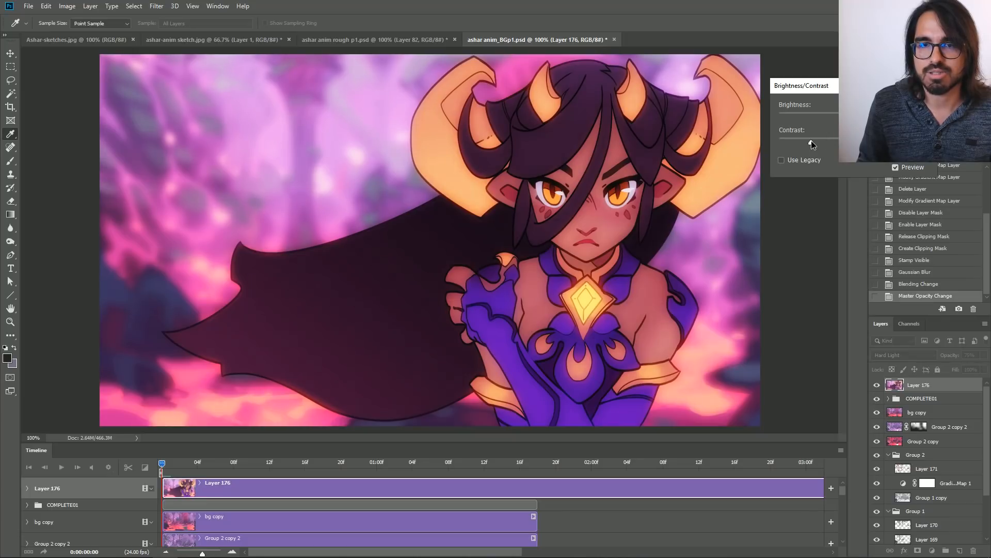
drag(852, 117, 855, 117)
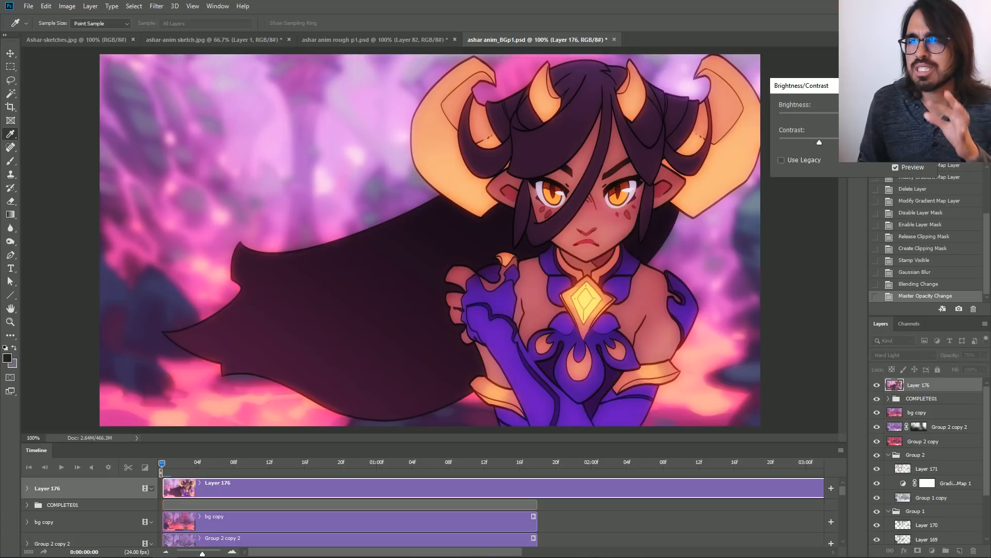
key(Return)
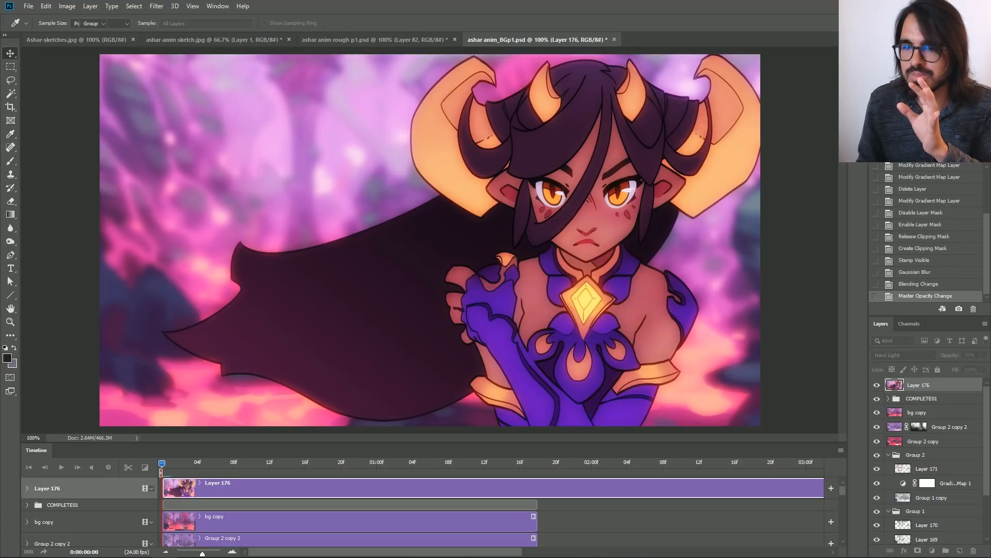
click(877, 385)
click(877, 386)
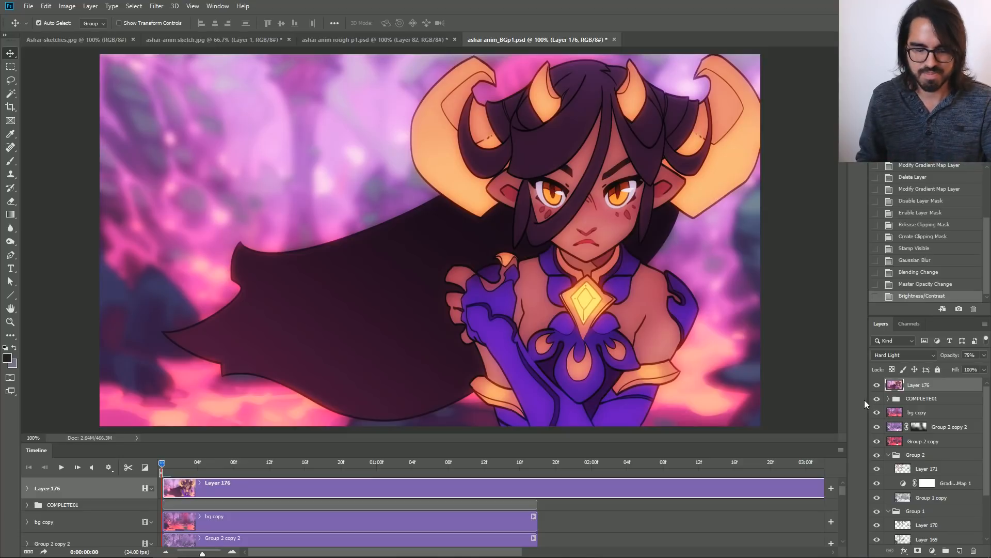
Reduce Layer 176's saturation to -13 with a Hue/Saturation adjustment.
key(ctrl+u)
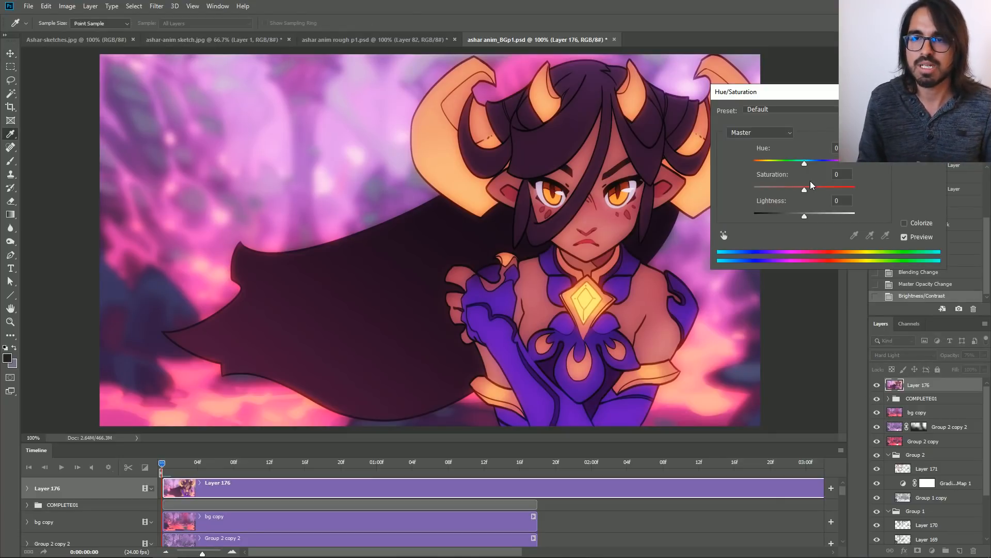
mouse_move(804, 190)
mouse_down()
mouse_move(849, 190)
mouse_move(798, 195)
mouse_up()
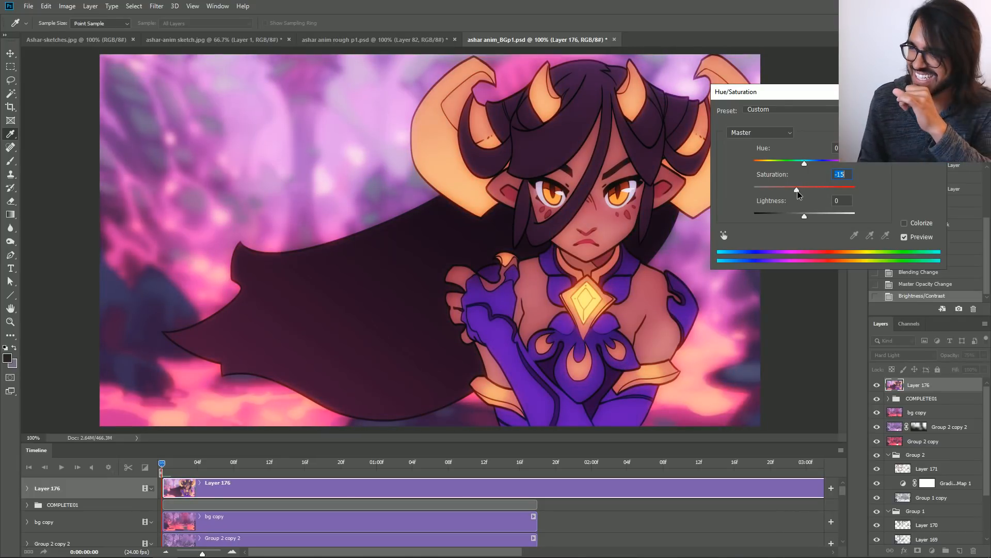
drag(792, 187, 798, 190)
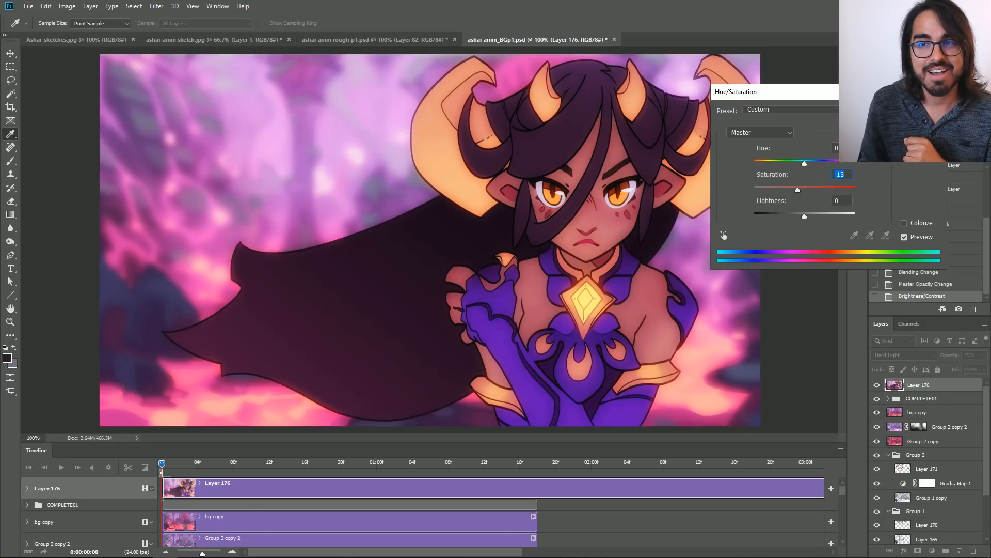
key(Return)
key(v)
Toggle Layer 176's visibility repeatedly to compare the scene with and without the blurred Hard Light glow.
click(877, 387)
click(877, 386)
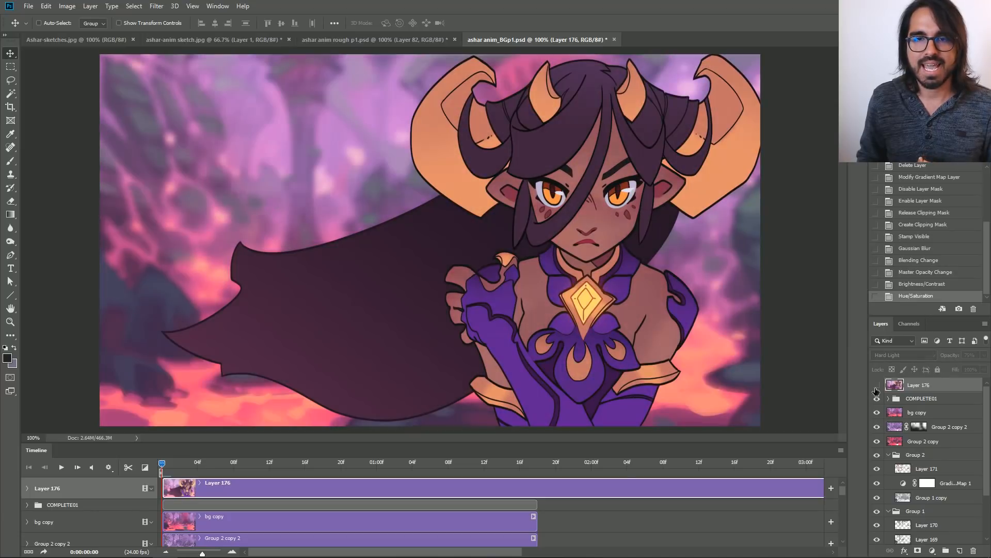
click(876, 386)
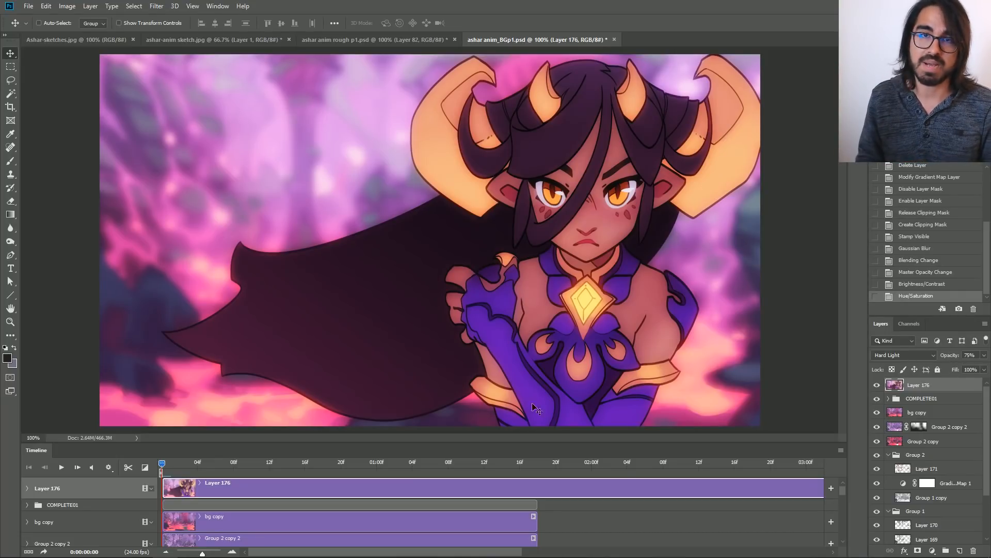
click(877, 385)
click(877, 384)
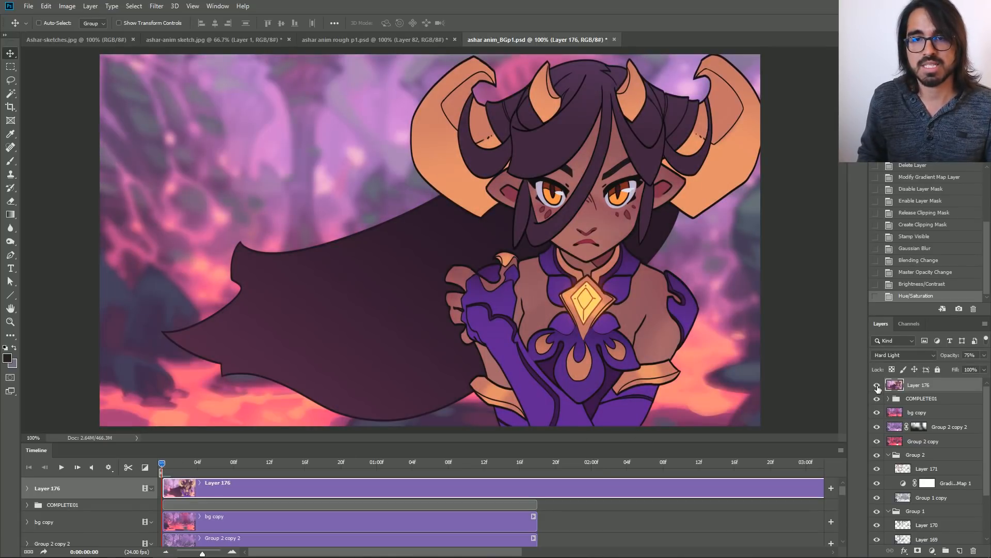
click(878, 387)
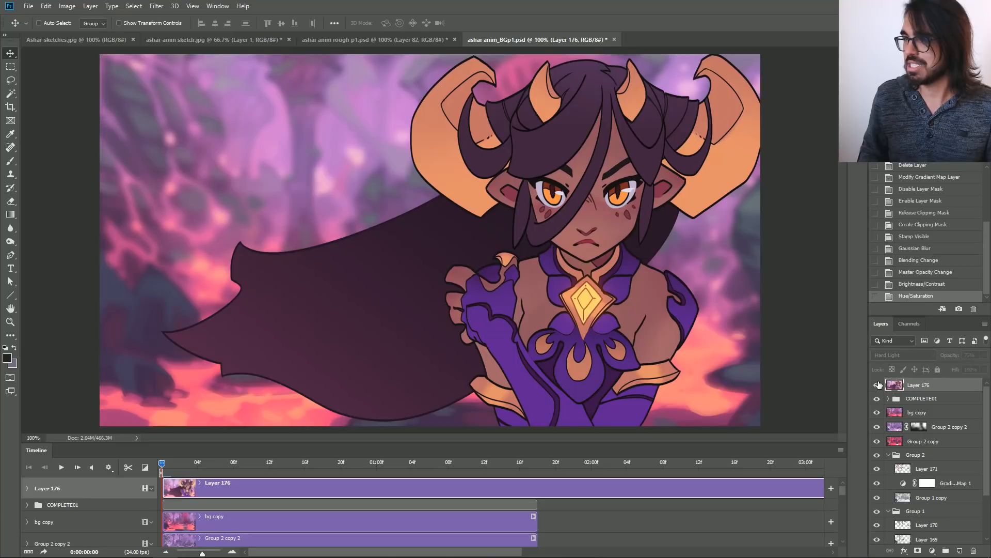
click(878, 384)
Switch back to the FINAL_ASHAR02 video, play it briefly to compare the final glow, and leave full-screen view.
key(alt+Tab)
click(494, 538)
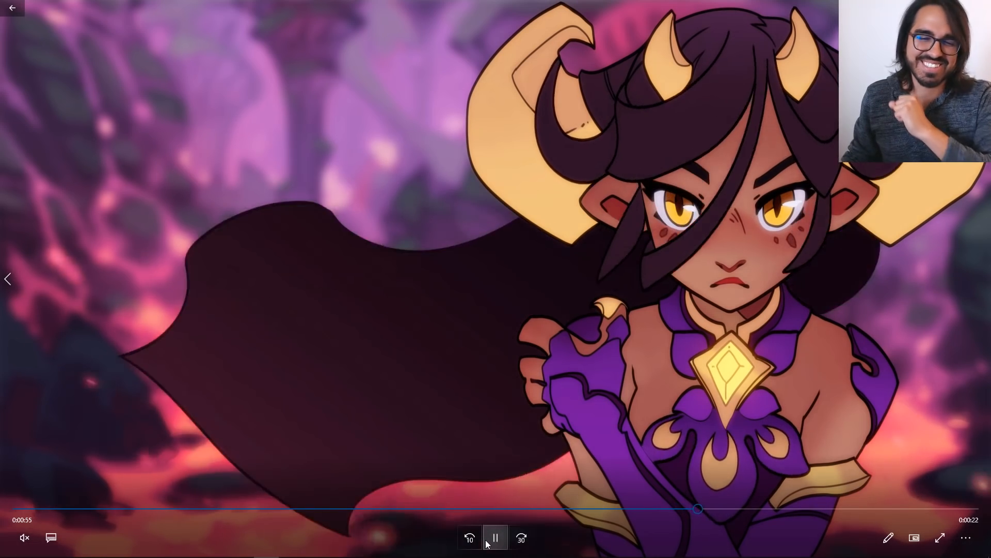
click(486, 540)
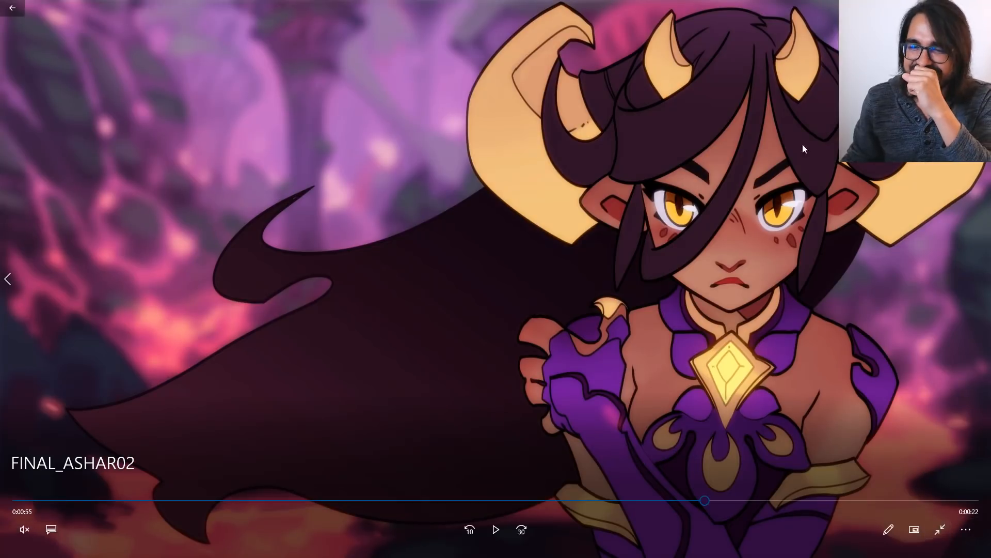
click(941, 530)
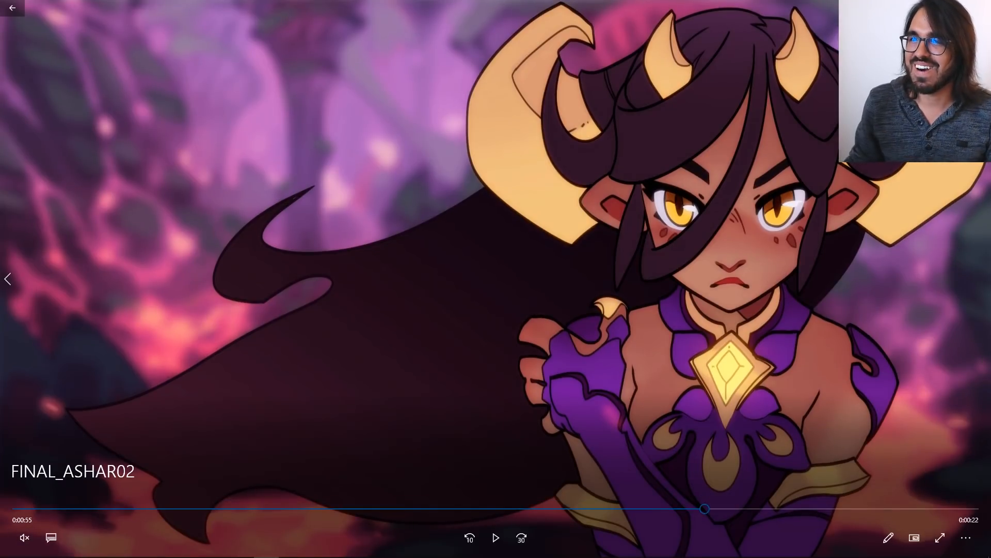